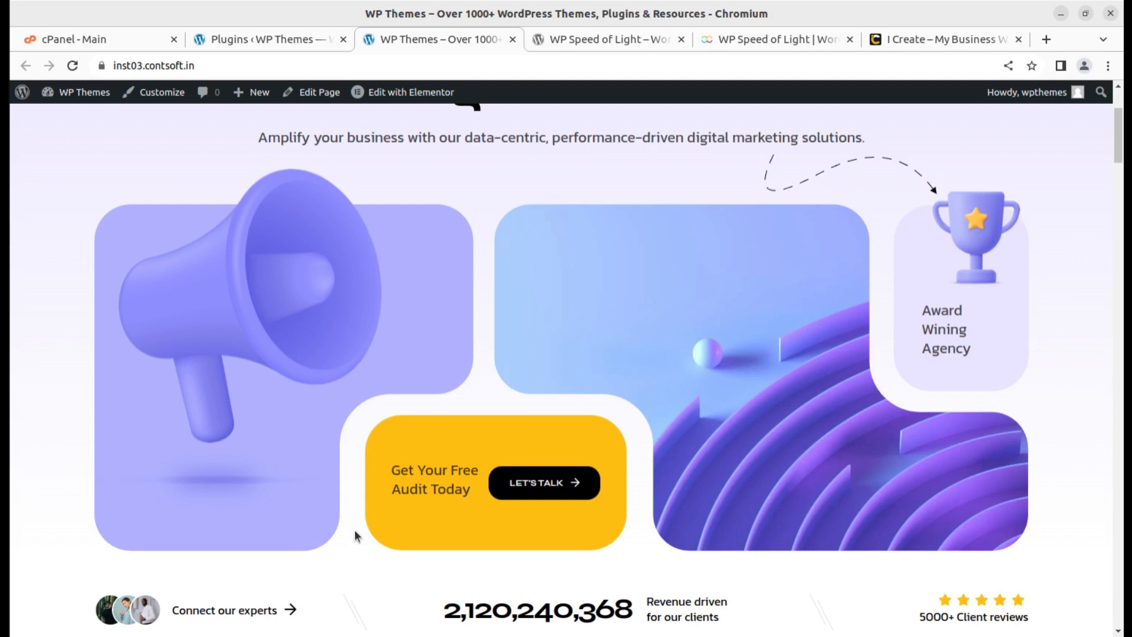
pyautogui.scroll(-4, 457, 528)
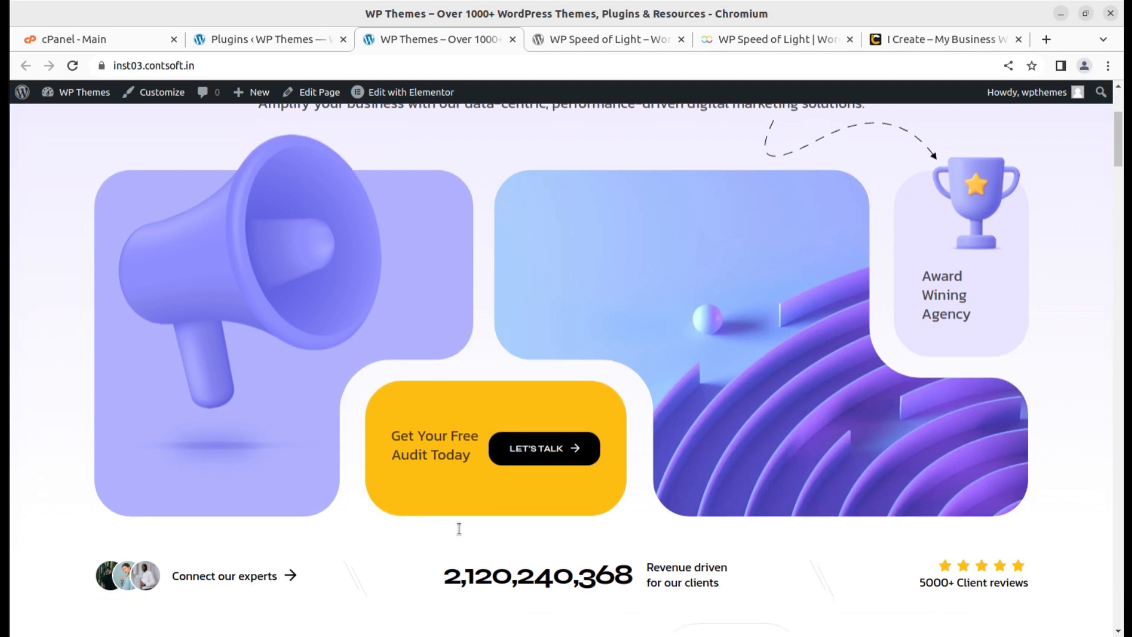
pyautogui.scroll(-3, 455, 536)
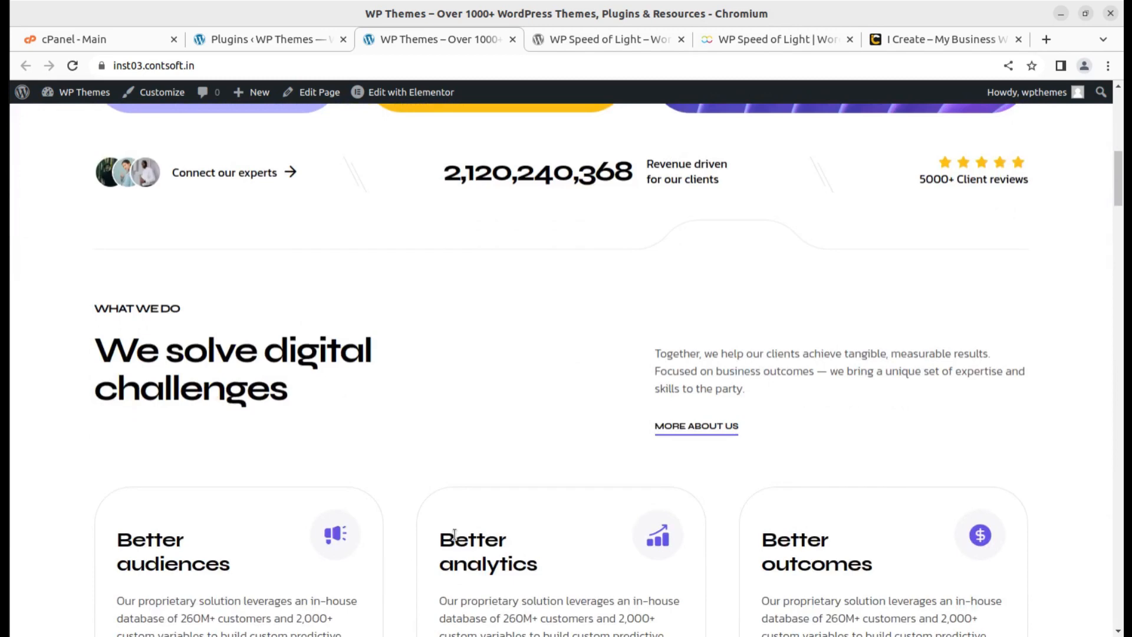
pyautogui.scroll(10, 455, 537)
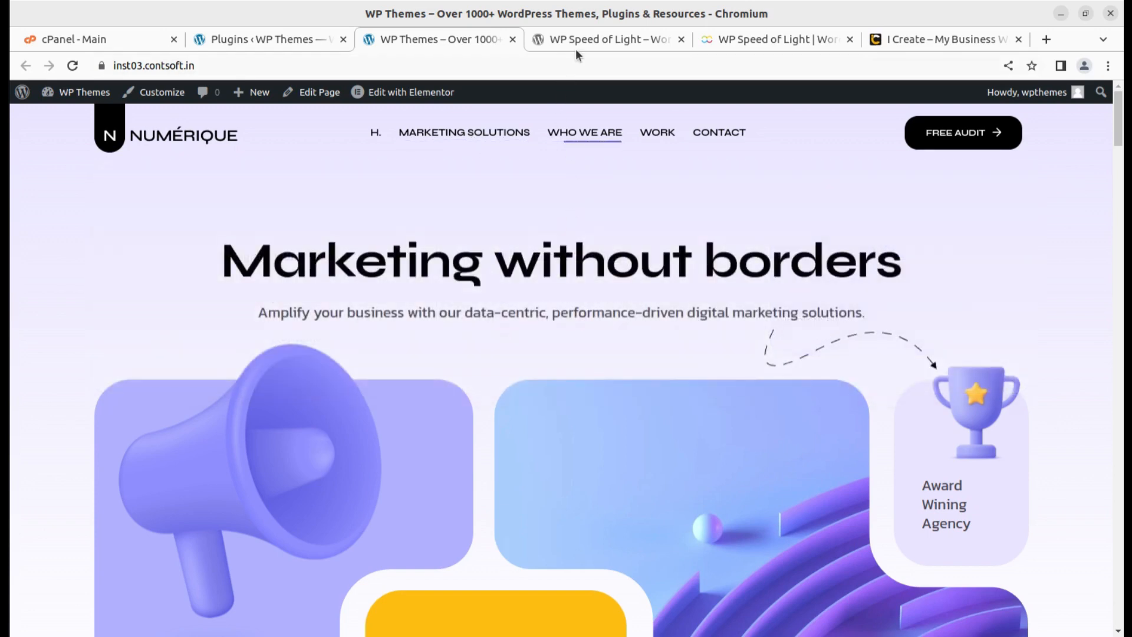
# Review the WP Speed of Light plugin page on WordPress.org, reading its description and list of speed optimization features.
pyautogui.click(573, 41)
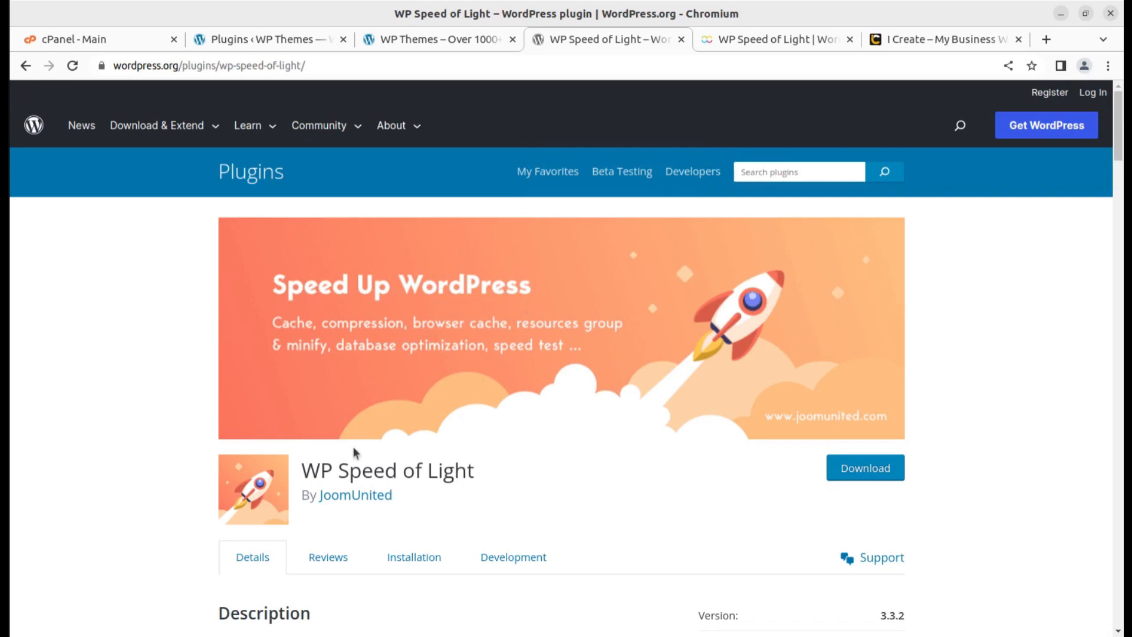
pyautogui.moveTo(303, 470); pyautogui.dragTo(479, 470)
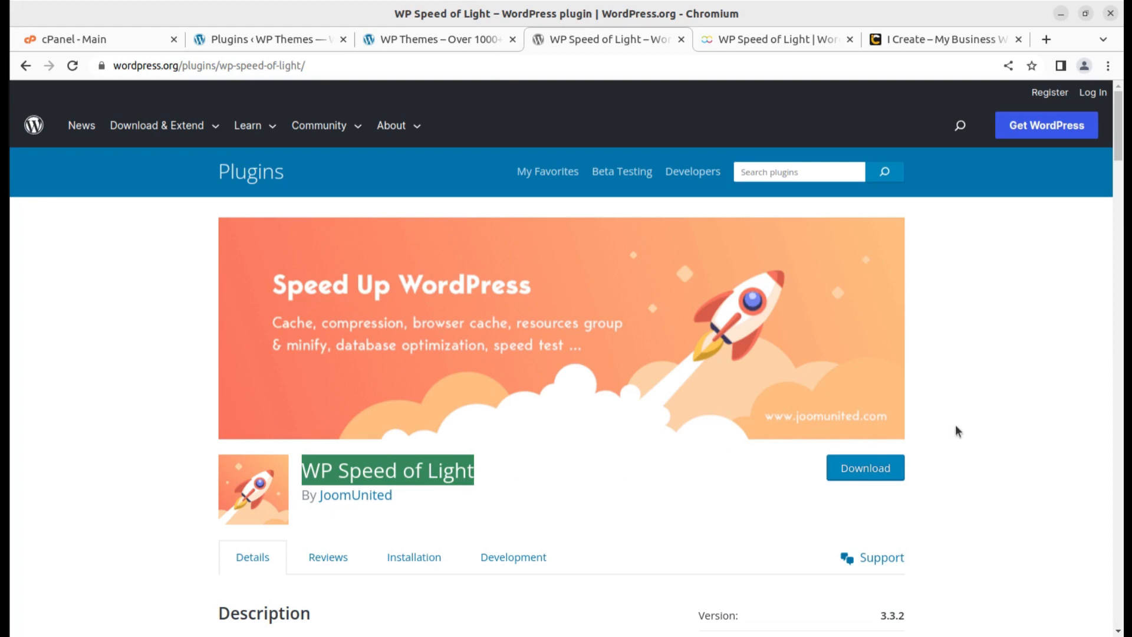
pyautogui.scroll(-3, 959, 430)
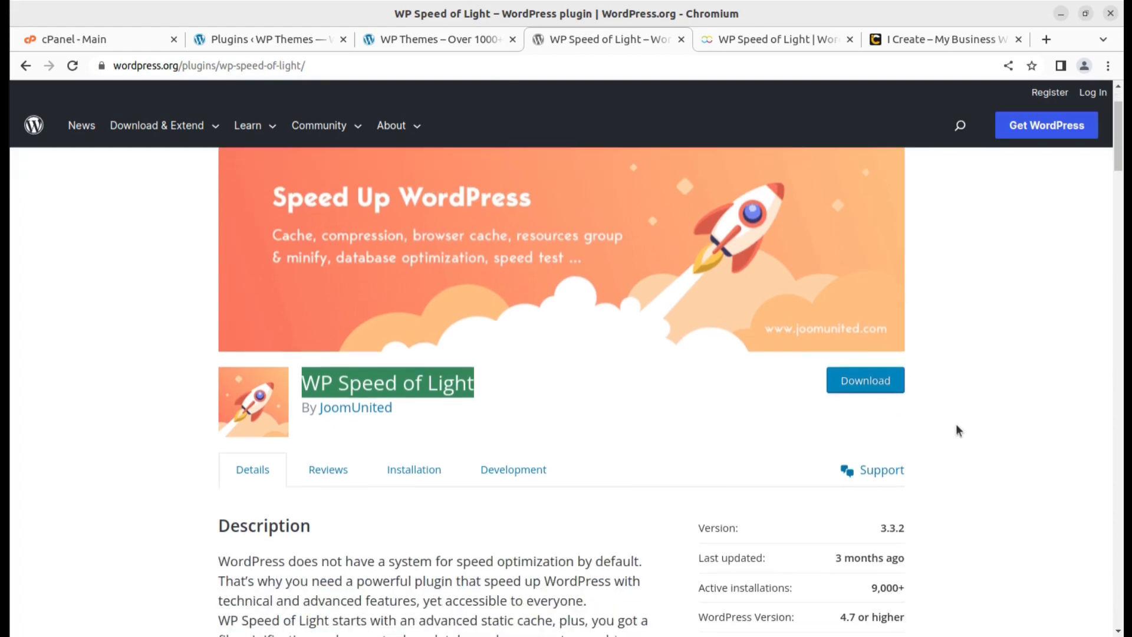
pyautogui.scroll(-3, 578, 518)
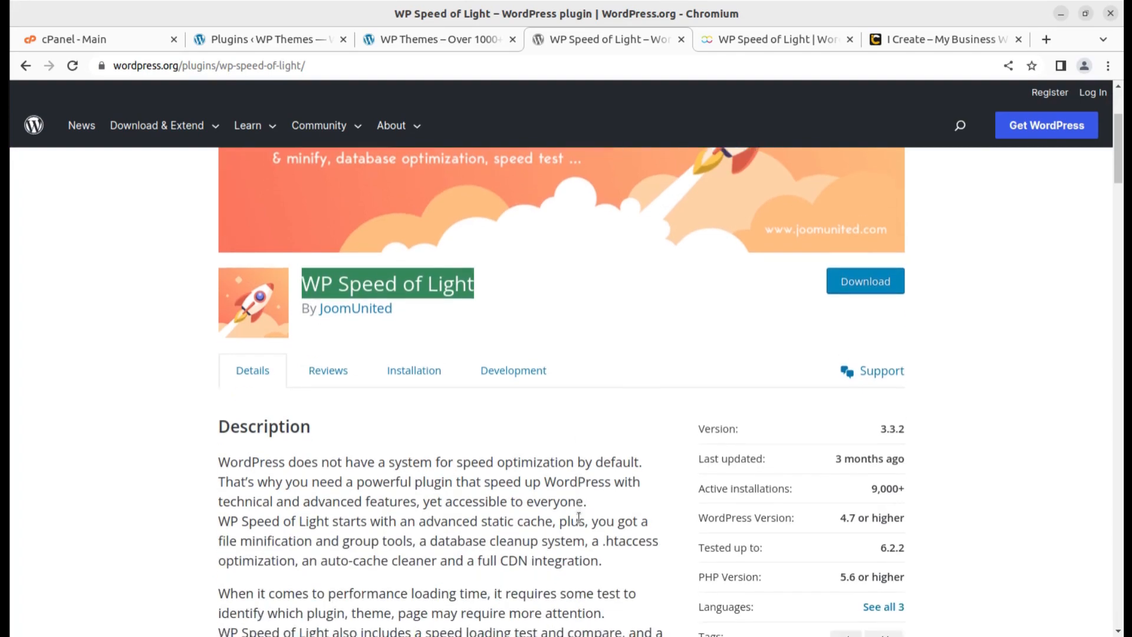
pyautogui.scroll(-10, 578, 517)
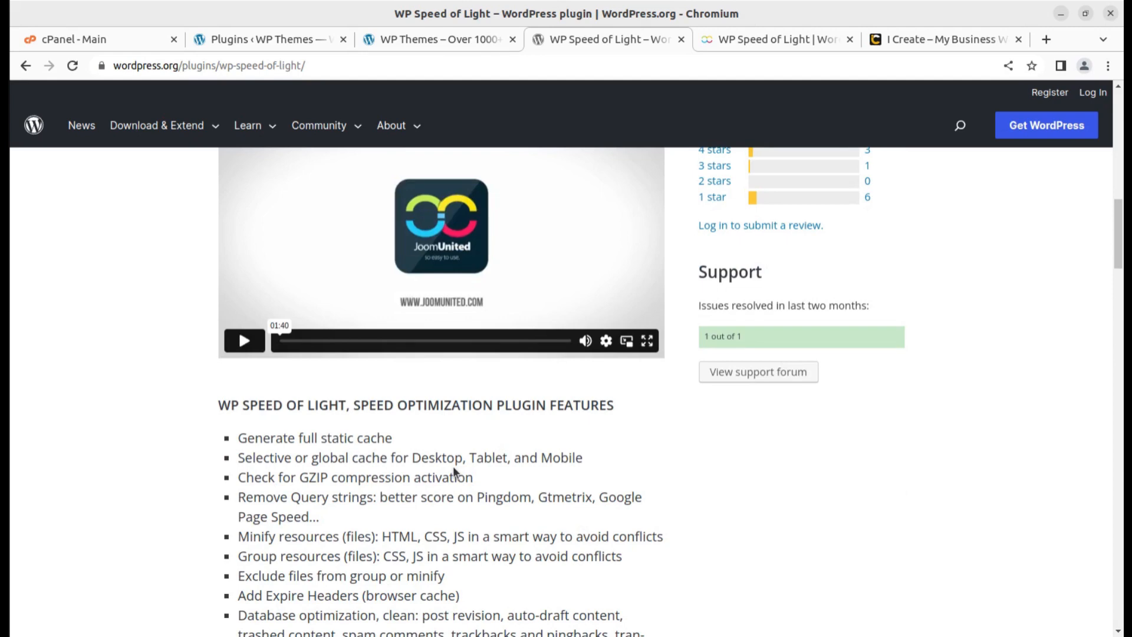
pyautogui.scroll(-3, 430, 455)
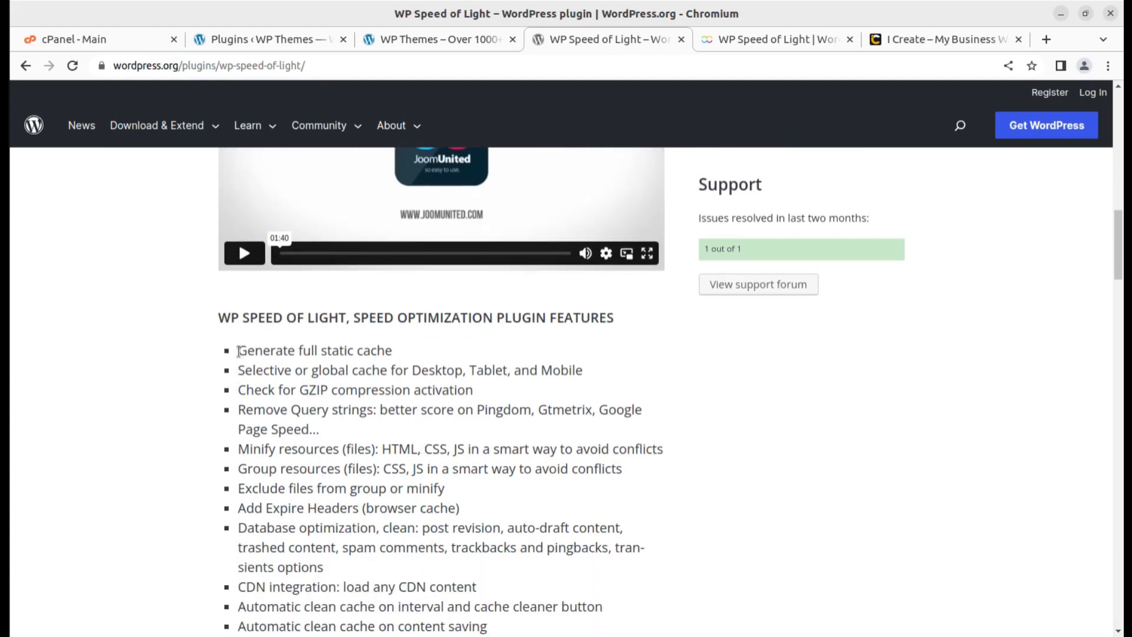
pyautogui.moveTo(238, 350); pyautogui.dragTo(393, 352)
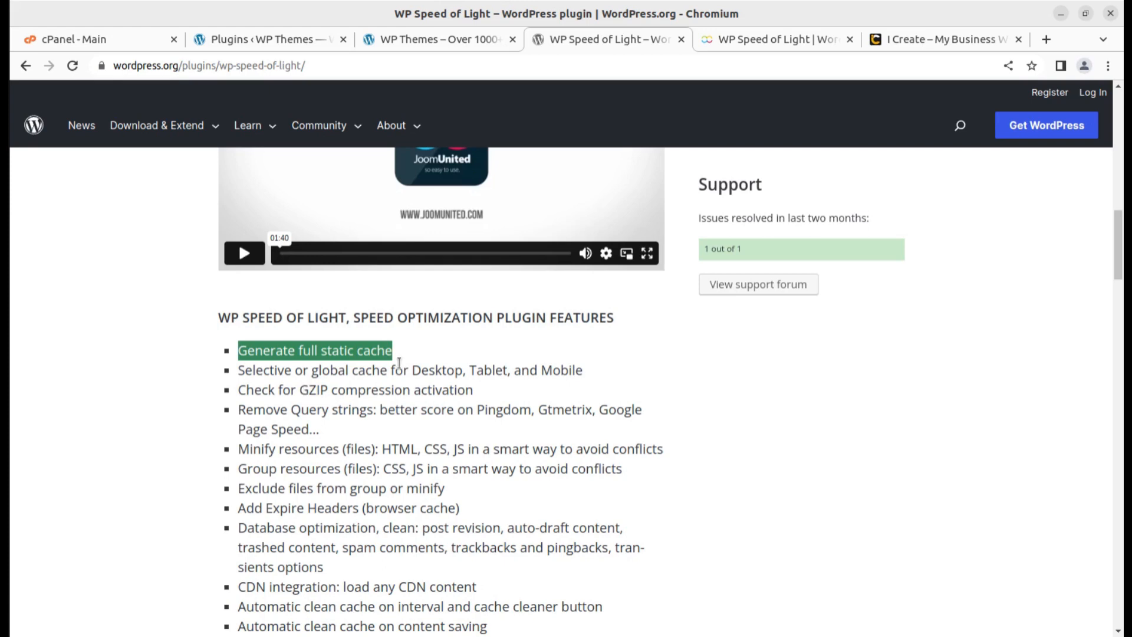
pyautogui.scroll(6, 412, 410)
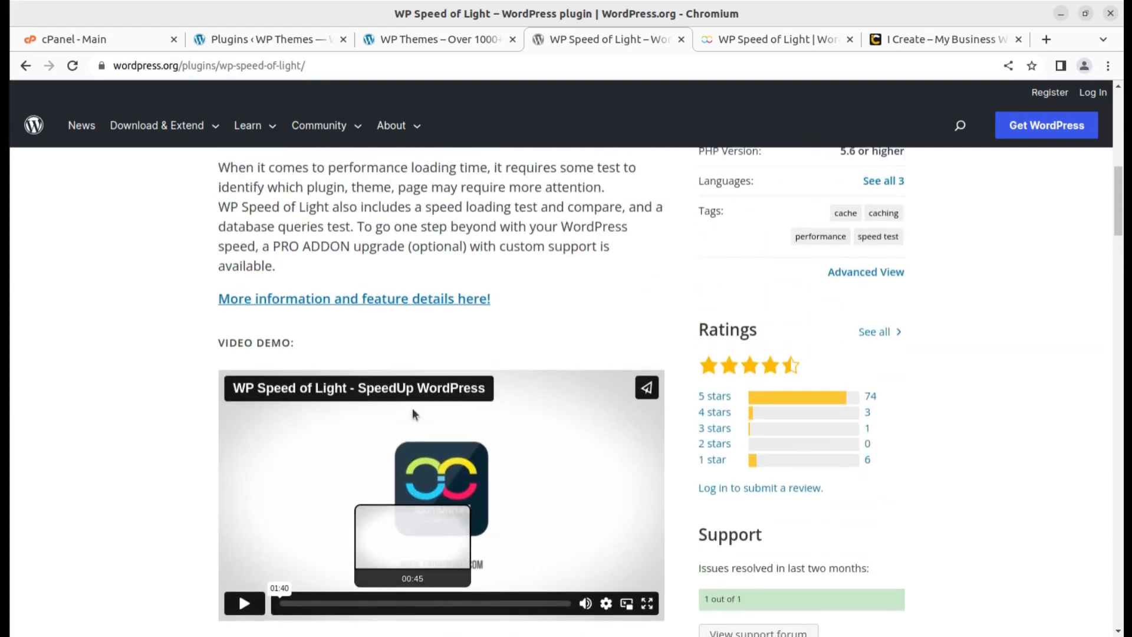
pyautogui.scroll(2, 412, 408)
pyautogui.scroll(3, 385, 366)
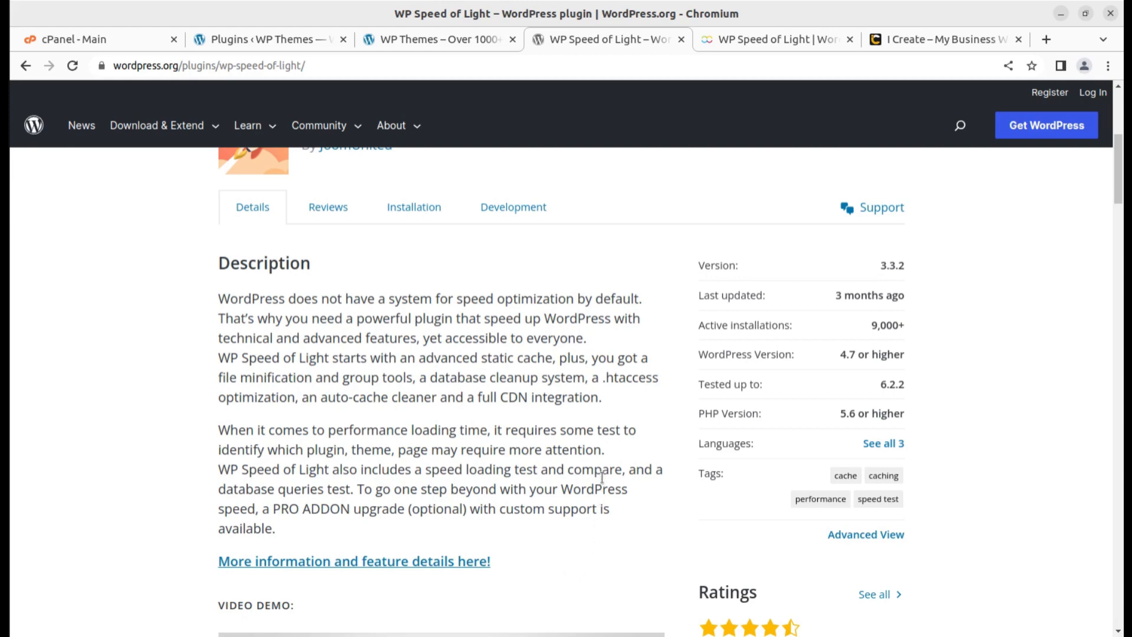
pyautogui.moveTo(607, 451); pyautogui.dragTo(218, 431)
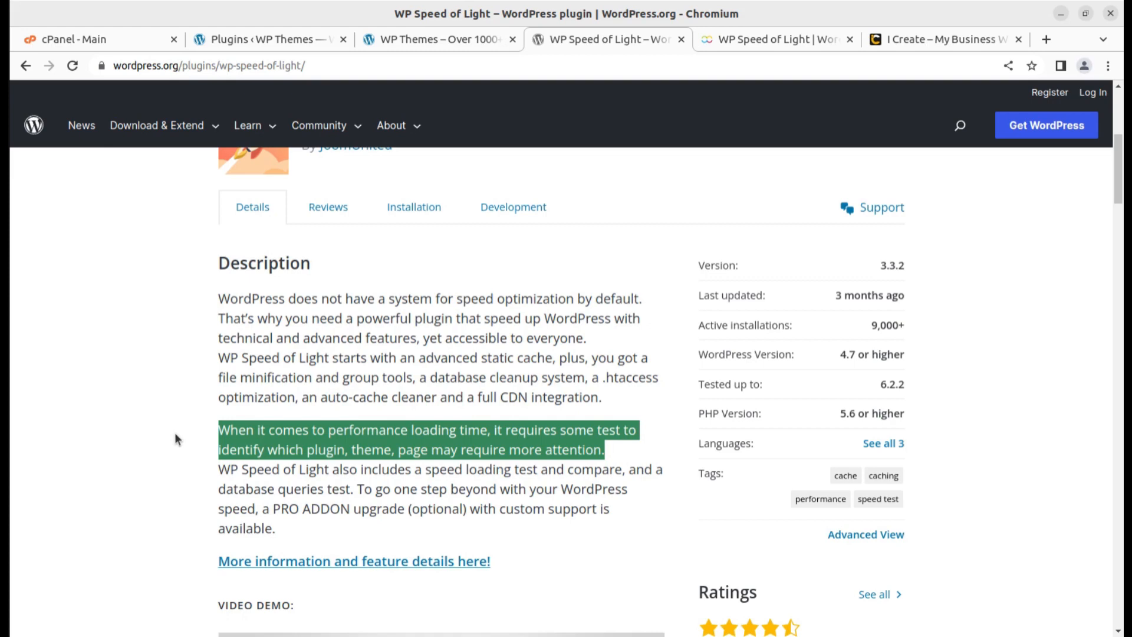
pyautogui.click(221, 472)
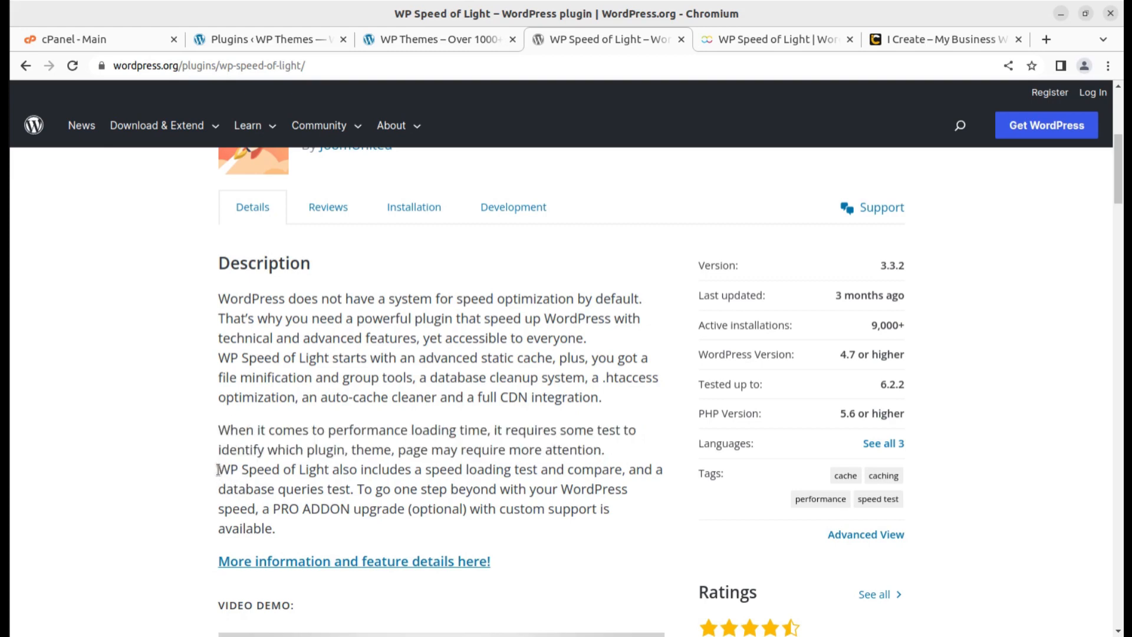
pyautogui.moveTo(218, 470); pyautogui.dragTo(358, 487)
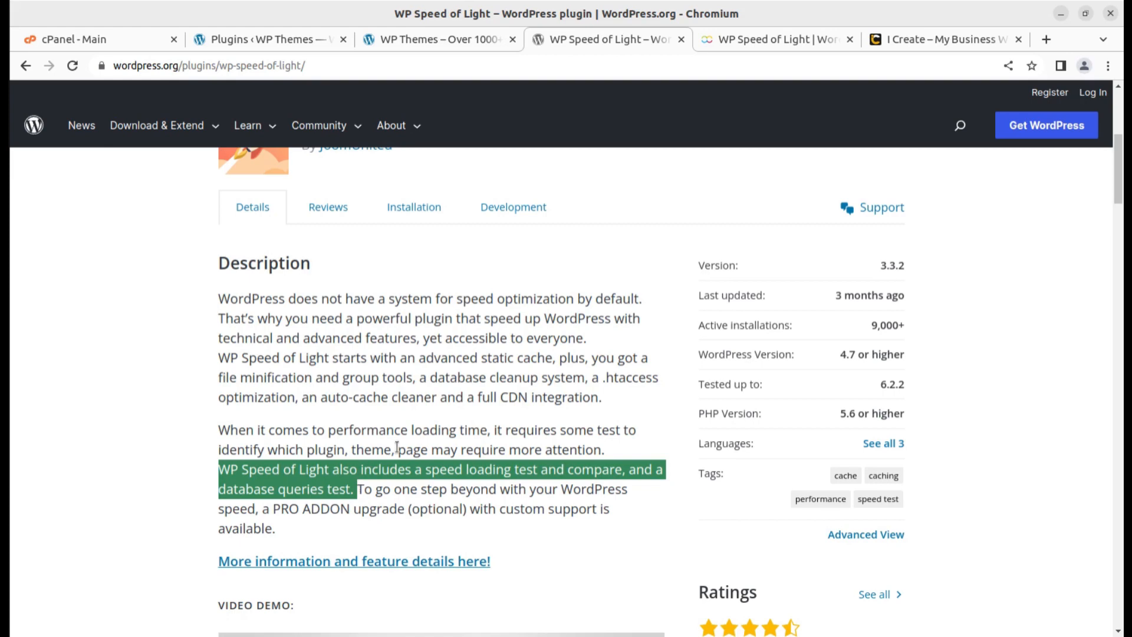
pyautogui.scroll(4, 548, 415)
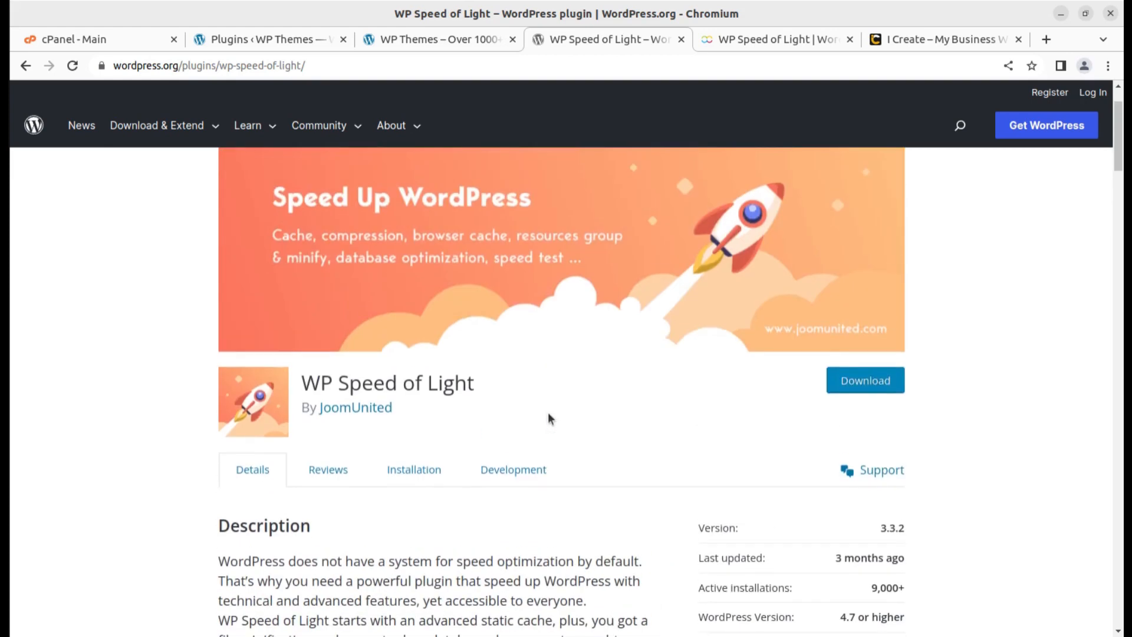
# Download the WP Speed of Light plugin ZIP and copy the plugin's name from its WordPress.org page.
pyautogui.click(843, 394)
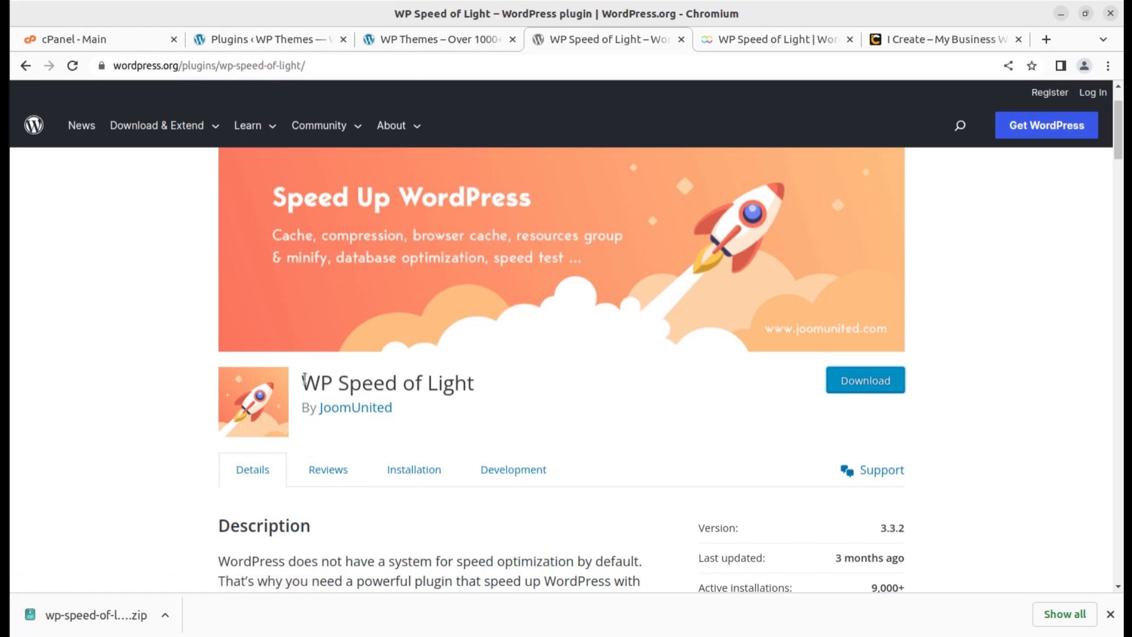
pyautogui.moveTo(305, 381); pyautogui.dragTo(478, 393)
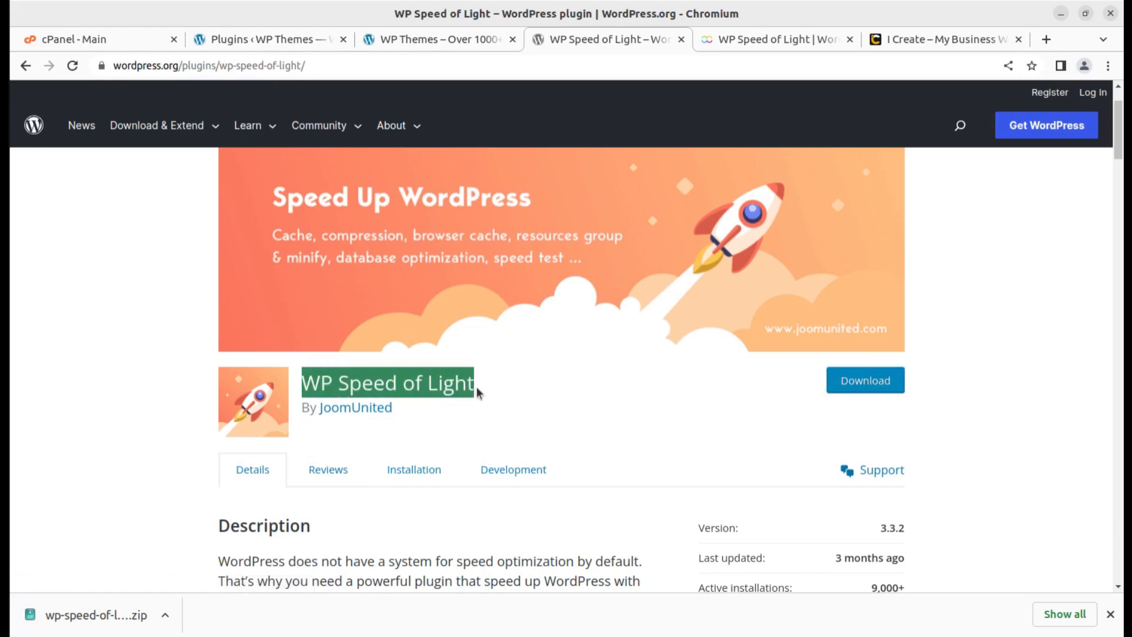
# Search for "WP Speed of Light" among the new plugins available to add to the WordPress site.
pyautogui.click(288, 39)
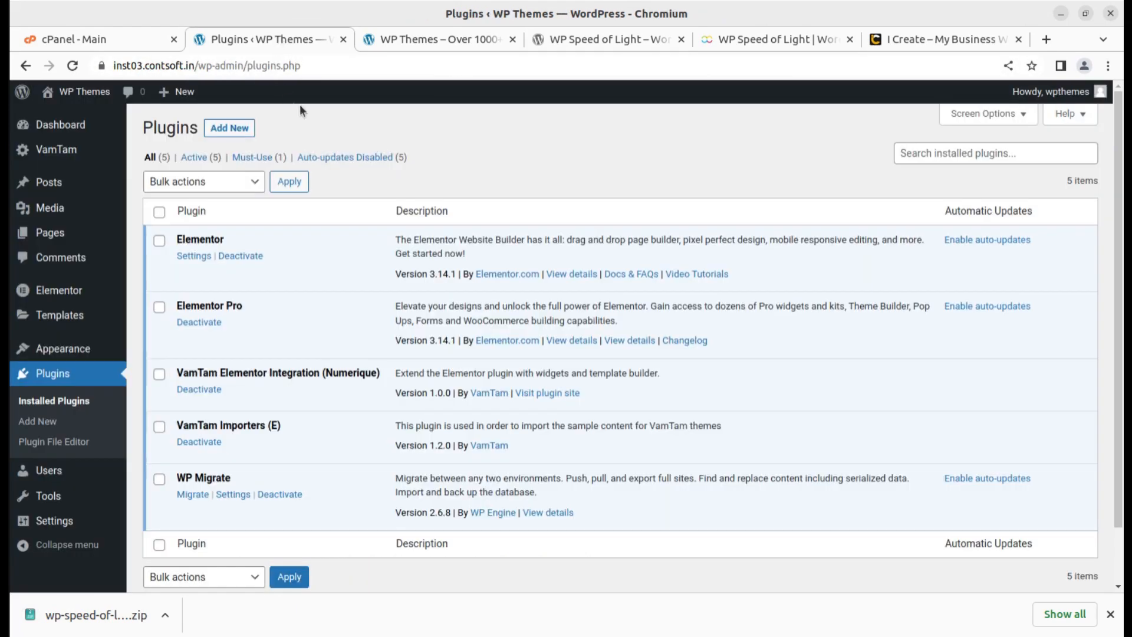
pyautogui.click(383, 30)
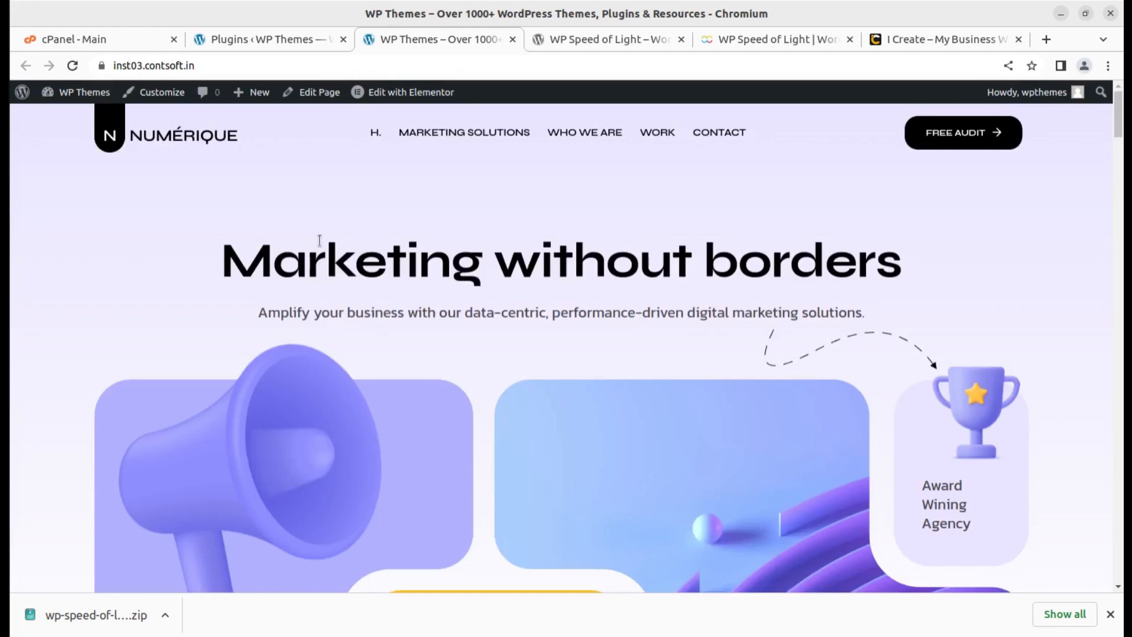
pyautogui.click(274, 41)
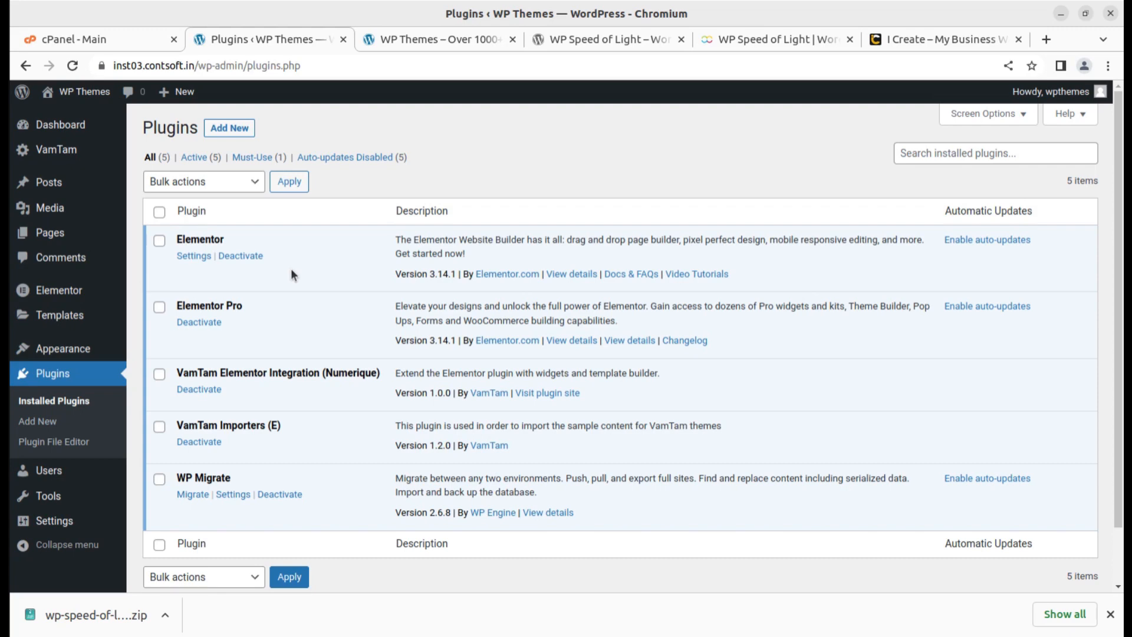
pyautogui.click(227, 132)
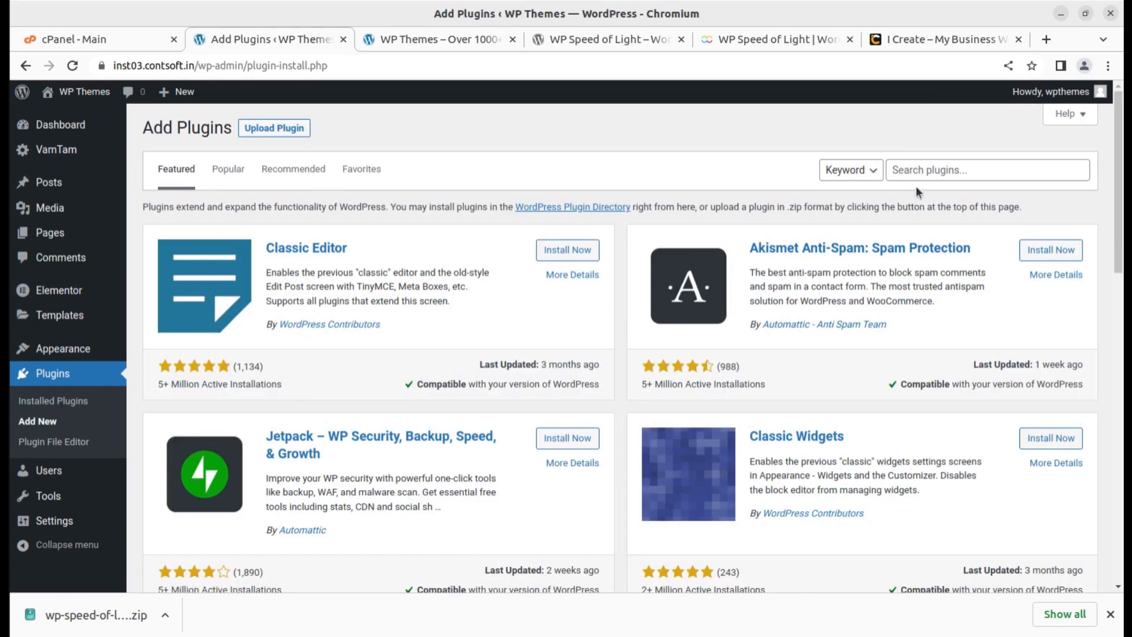
pyautogui.click(910, 171)
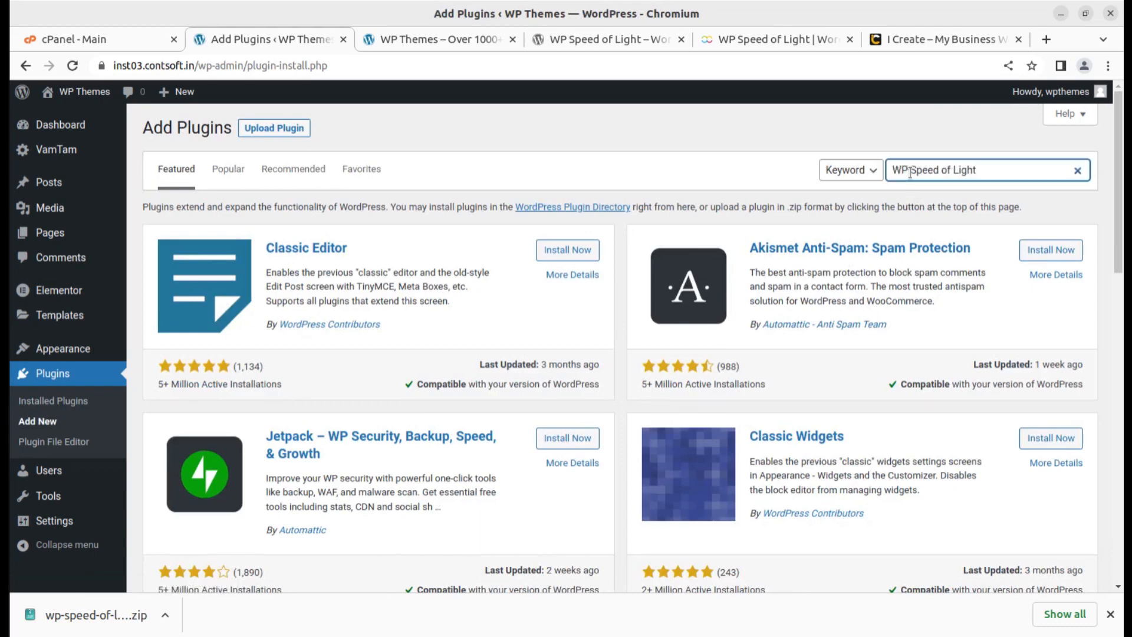
pyautogui.press('Return')
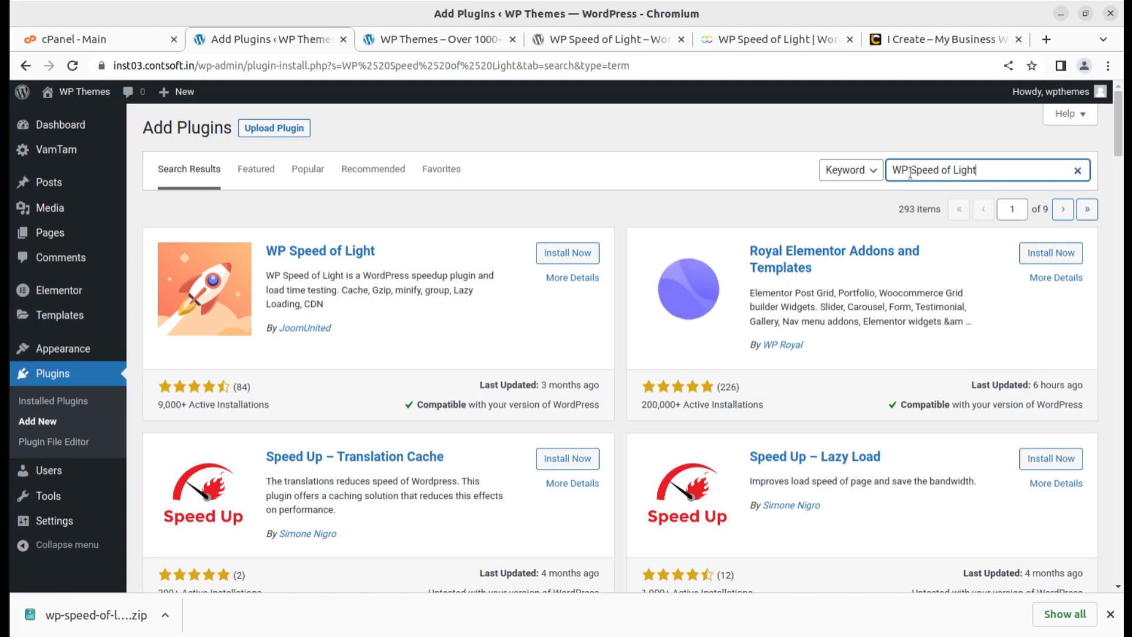
# Dismiss the browser's download notice, then install and activate the WP Speed of Light plugin by JoomUnited.
pyautogui.click(1111, 616)
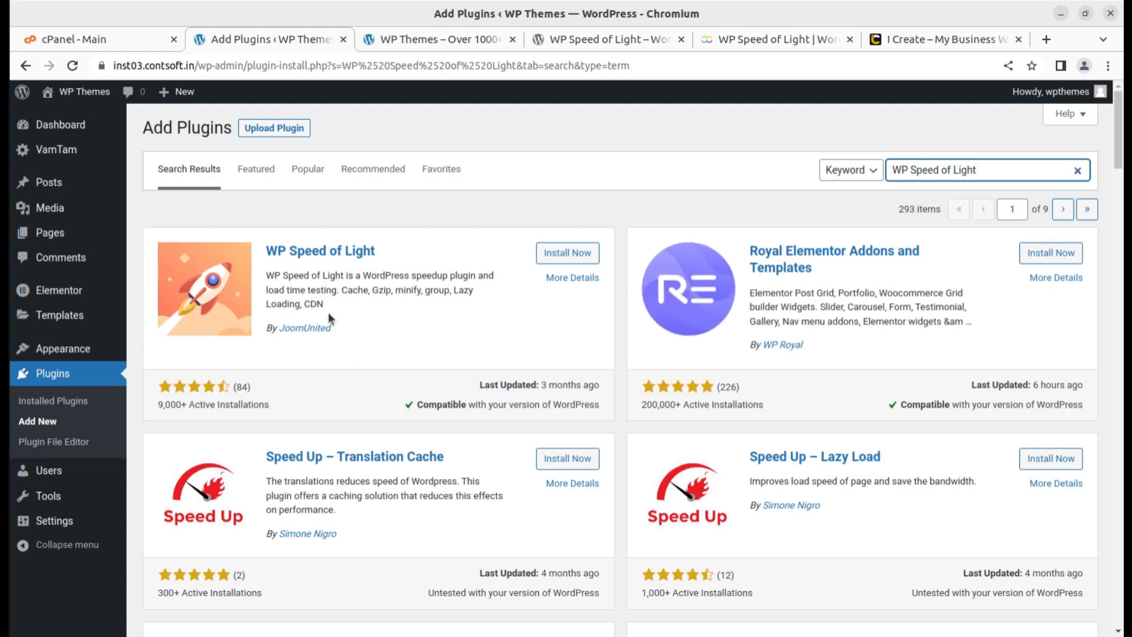
pyautogui.click(568, 255)
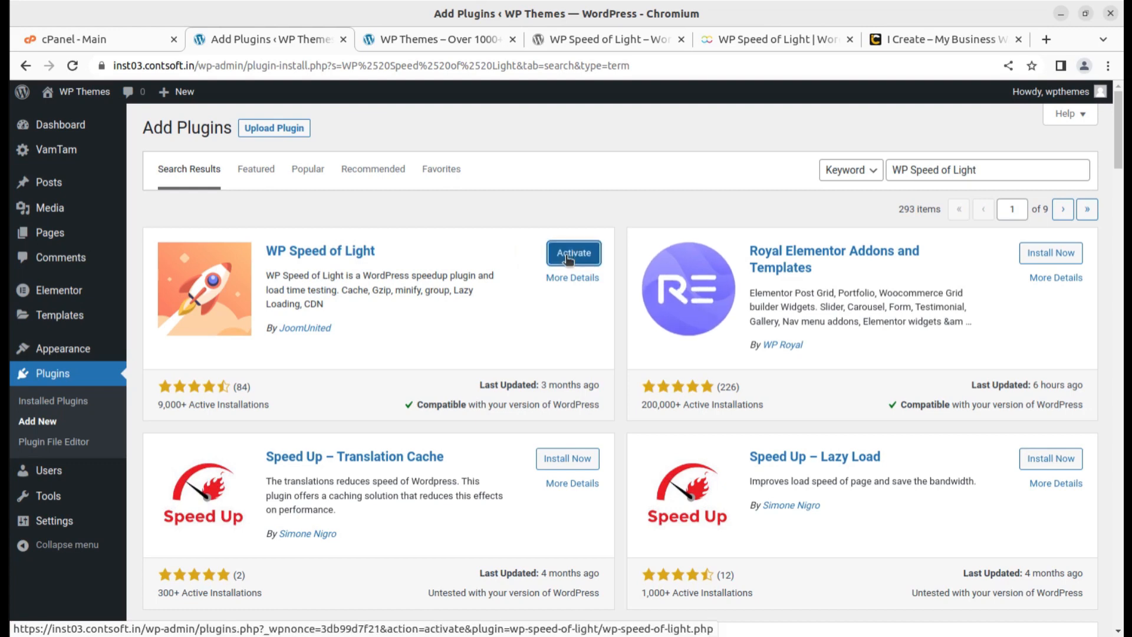
pyautogui.click(567, 259)
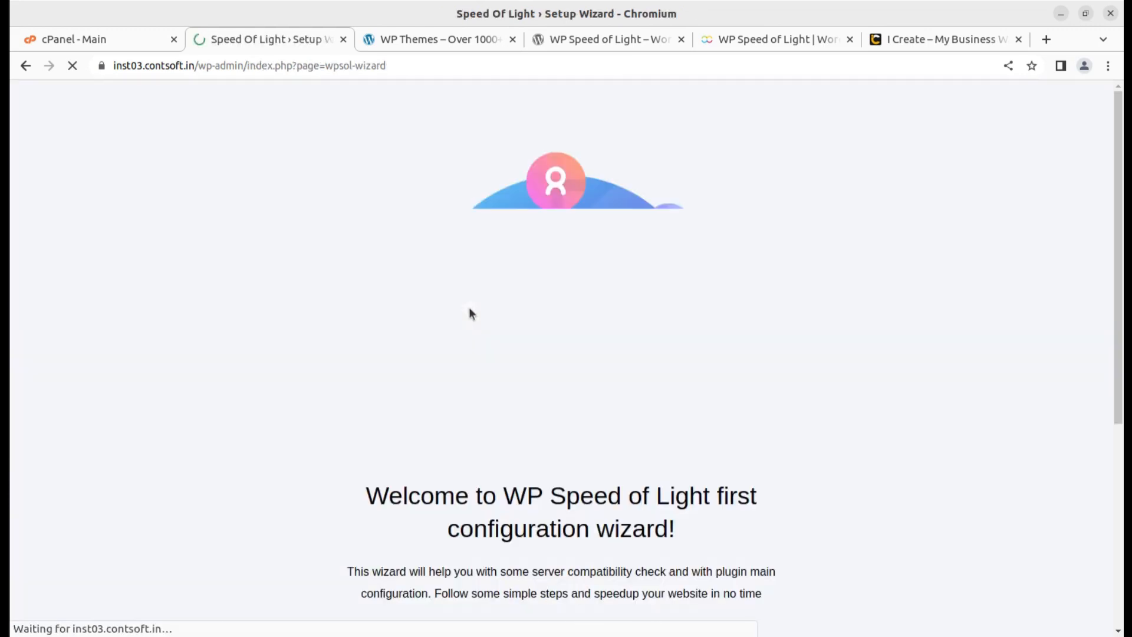
# Continue from the WP Speed of Light configuration wizard's welcome page to the environment check.
pyautogui.scroll(-3, 342, 417)
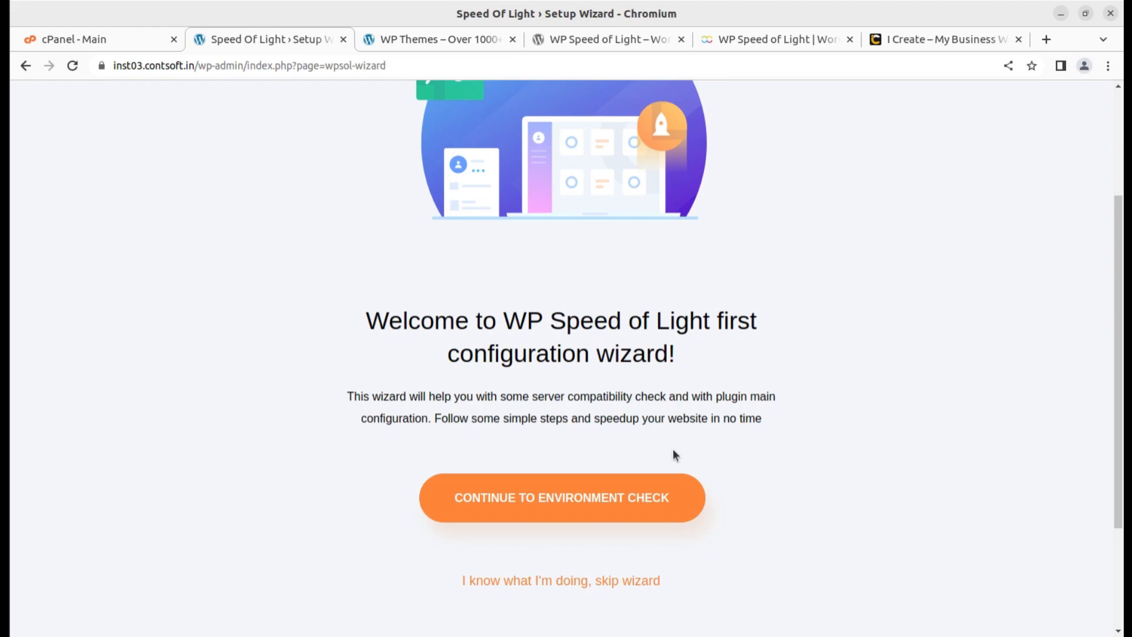
pyautogui.scroll(-3, 673, 454)
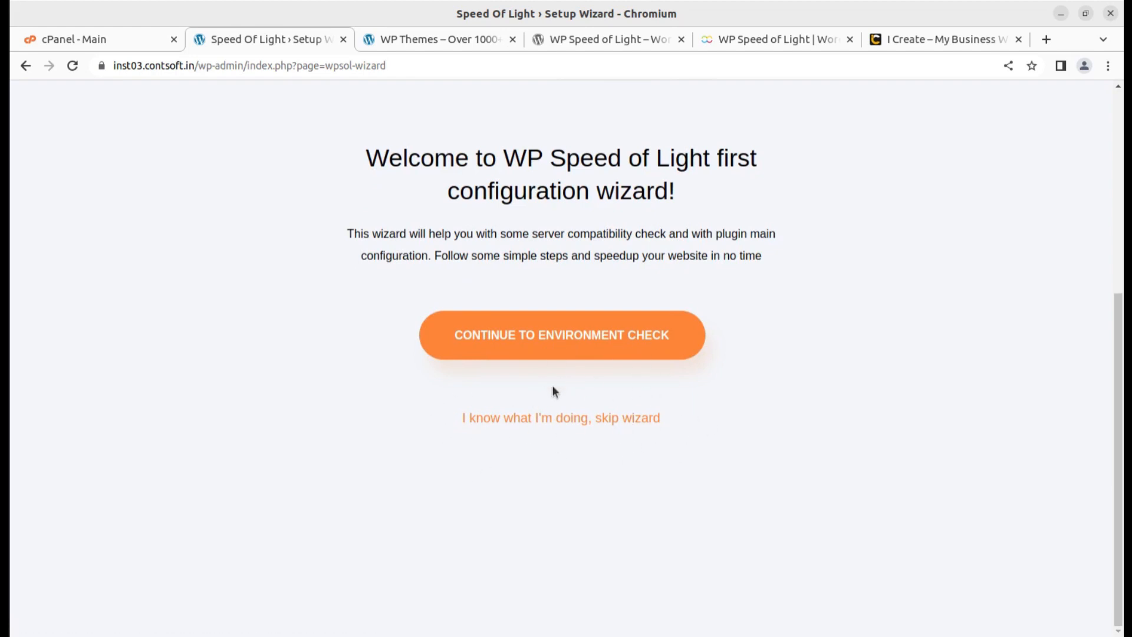
pyautogui.scroll(3, 546, 413)
pyautogui.click(538, 510)
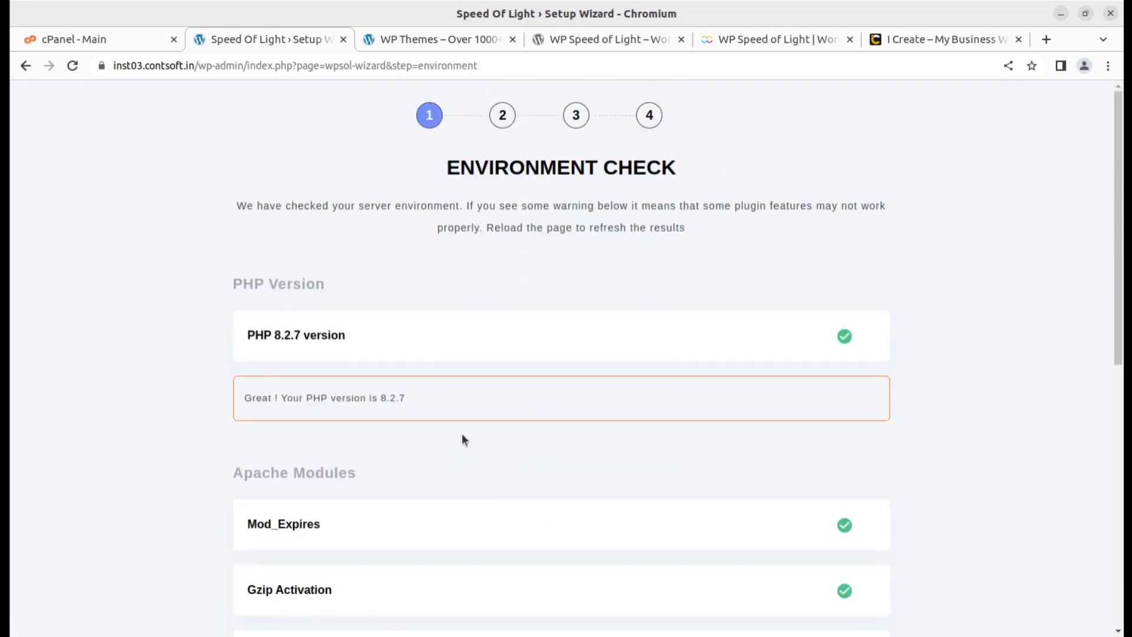
# Examine the environment check results for the PHP version, the Apache modules and the other server checks.
pyautogui.scroll(-3, 272, 340)
pyautogui.scroll(-3, 272, 342)
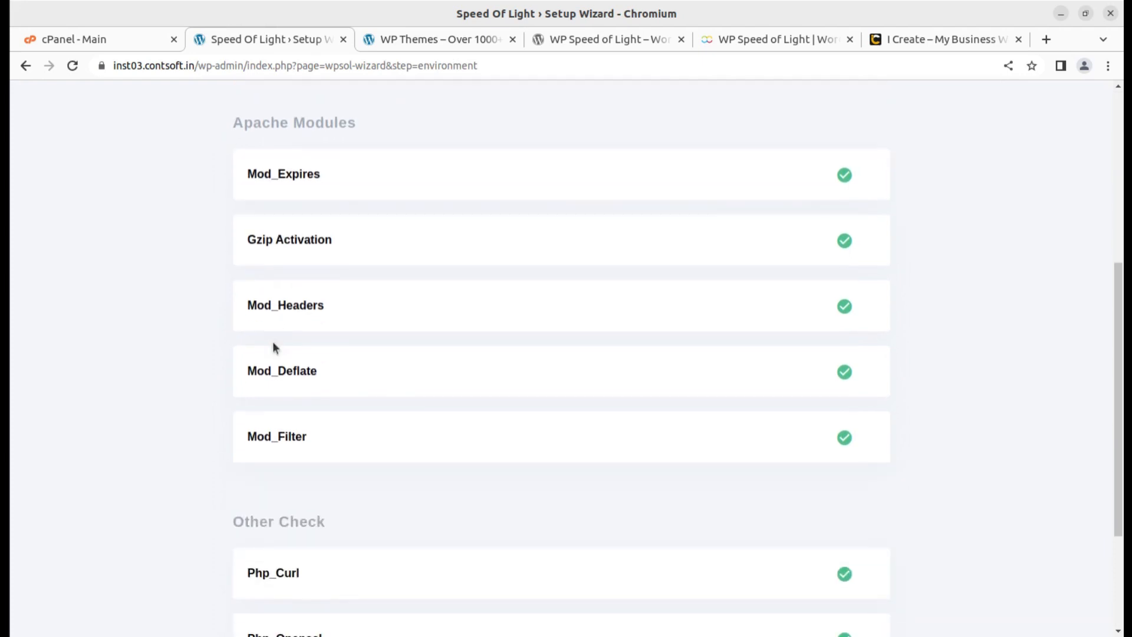
pyautogui.scroll(-3, 272, 341)
pyautogui.scroll(2, 273, 341)
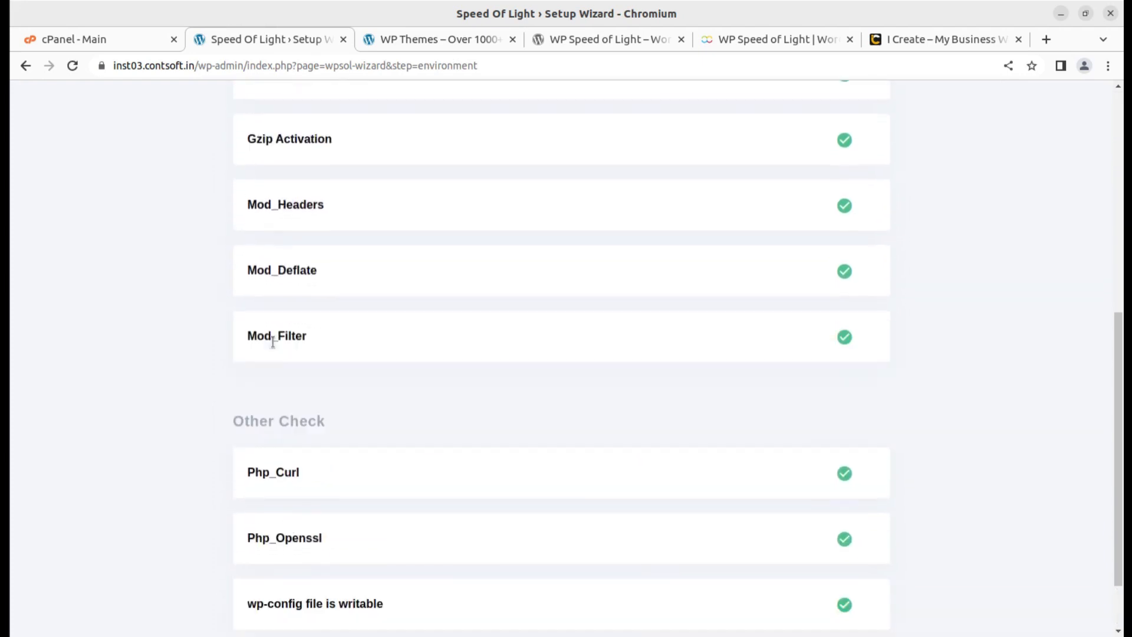
pyautogui.scroll(3, 273, 341)
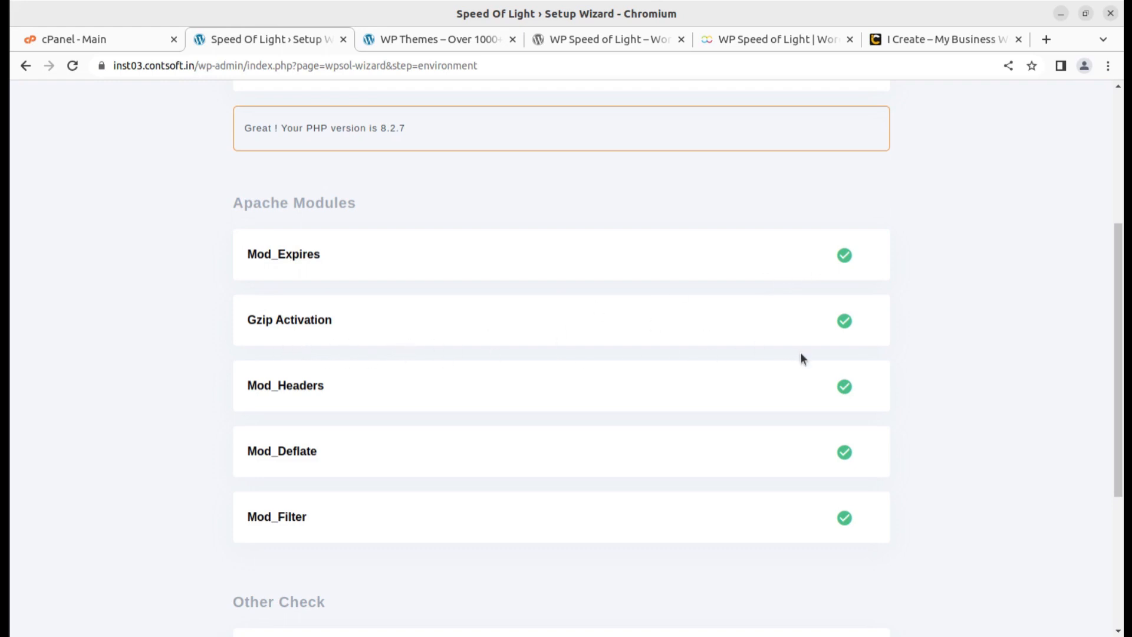
pyautogui.scroll(-3, 275, 421)
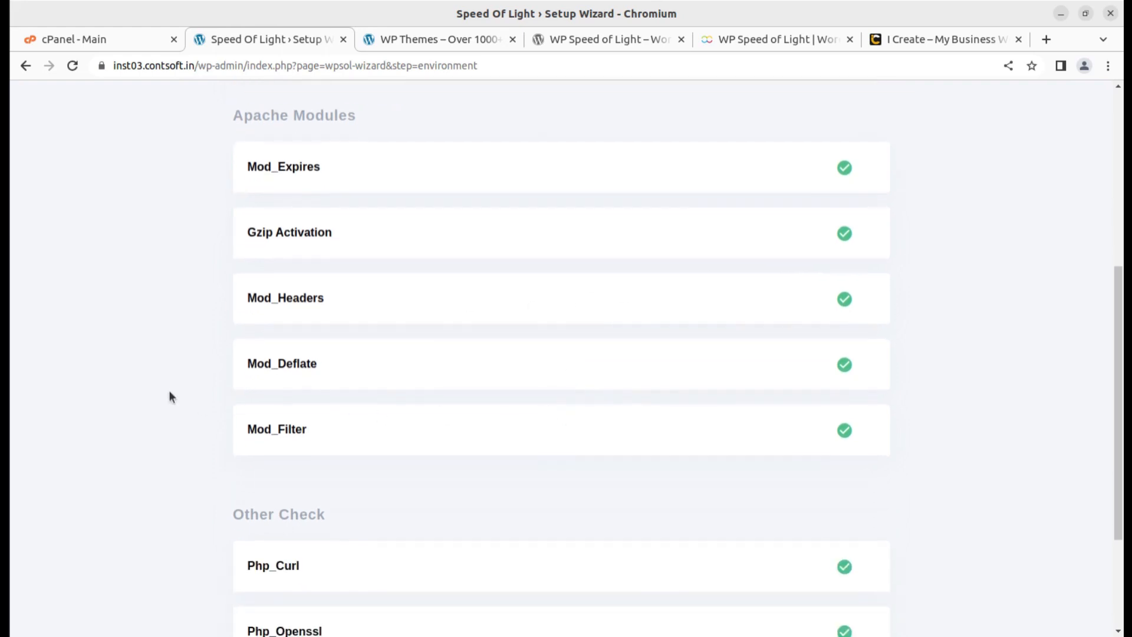
pyautogui.scroll(-3, 780, 386)
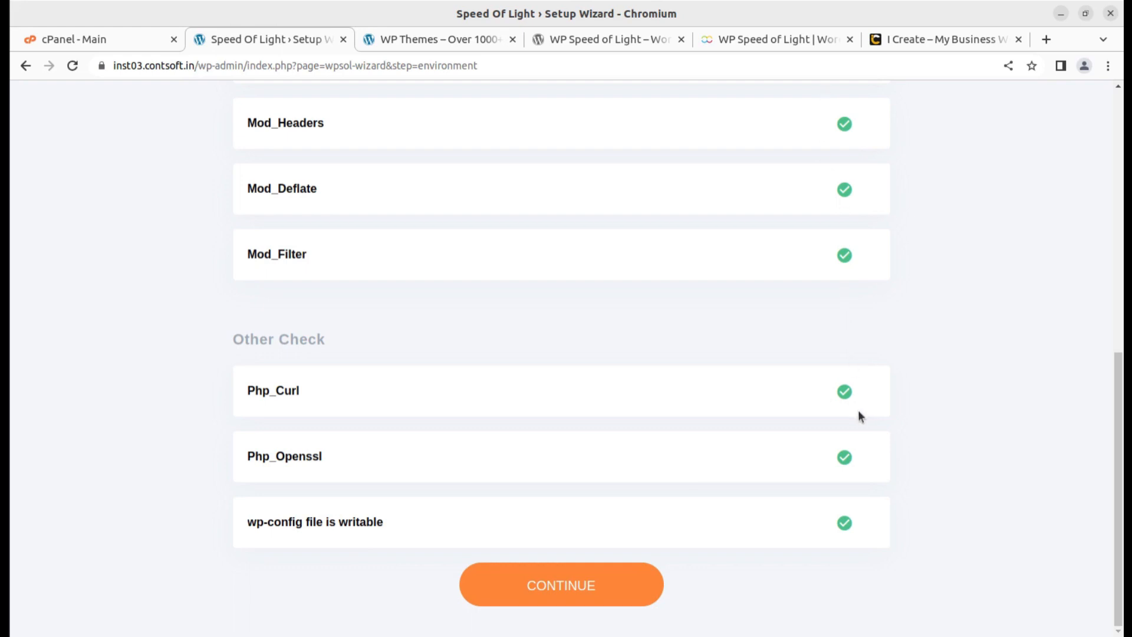
# Recheck the Apache modules and other server checks, then continue from the environment check to the wizard's quick configuration.
pyautogui.scroll(4, 859, 407)
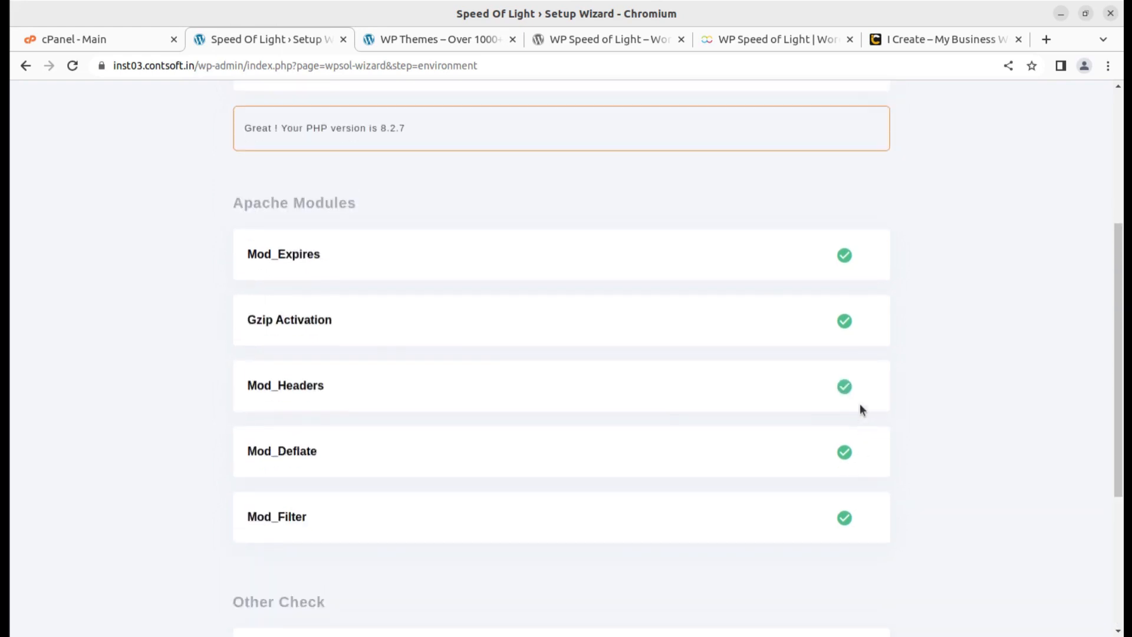
pyautogui.scroll(-1, 851, 273)
pyautogui.scroll(-1, 851, 274)
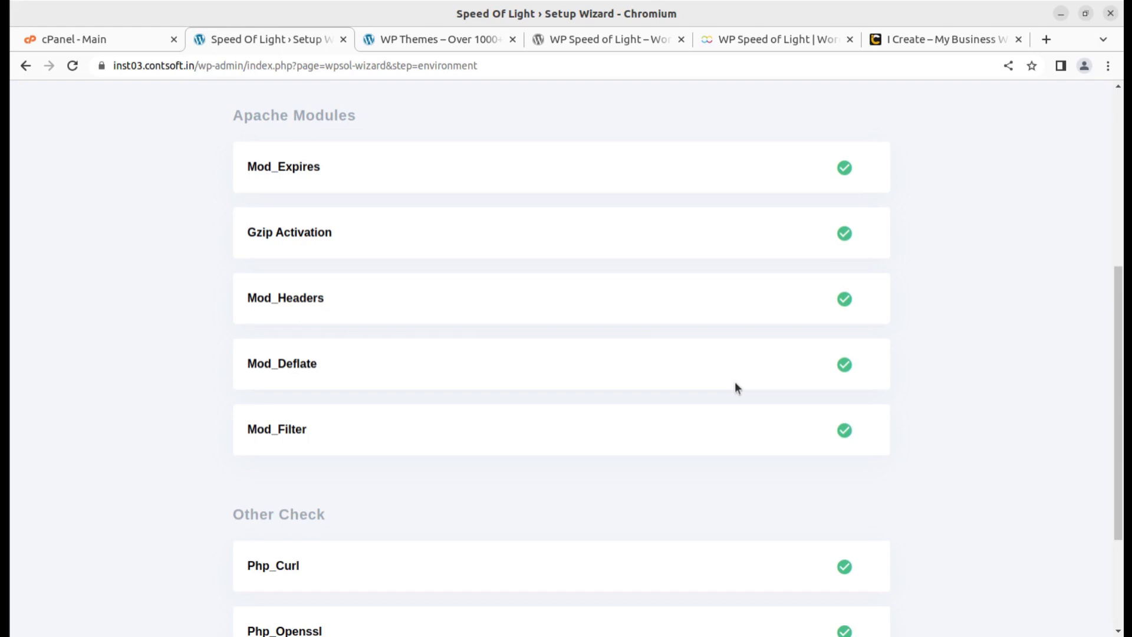
pyautogui.scroll(-3, 734, 381)
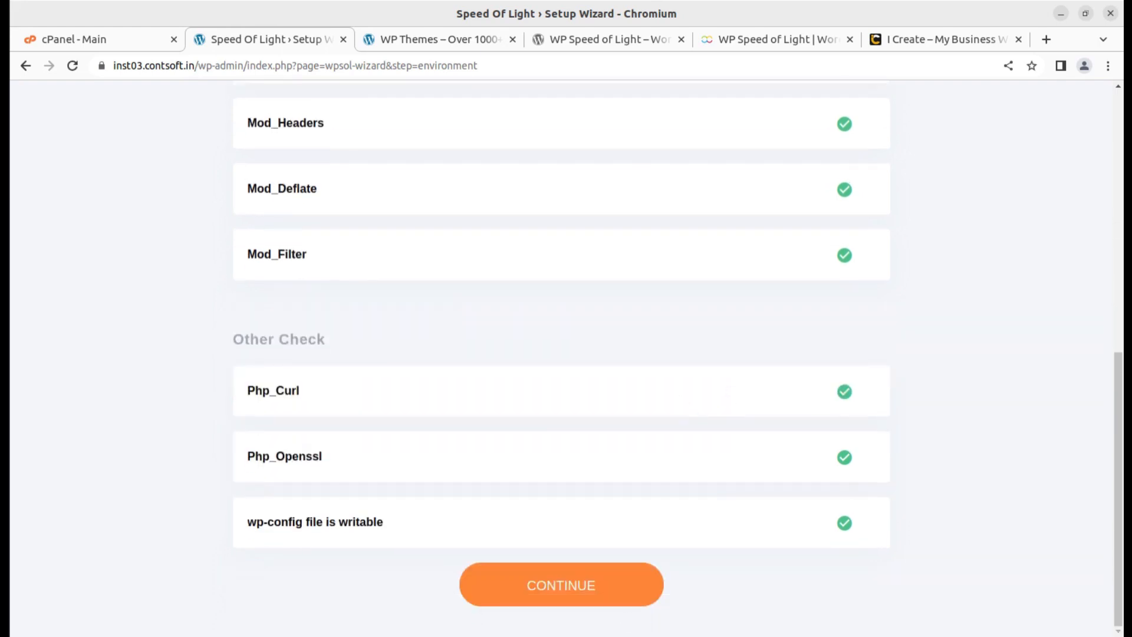
pyautogui.click(567, 590)
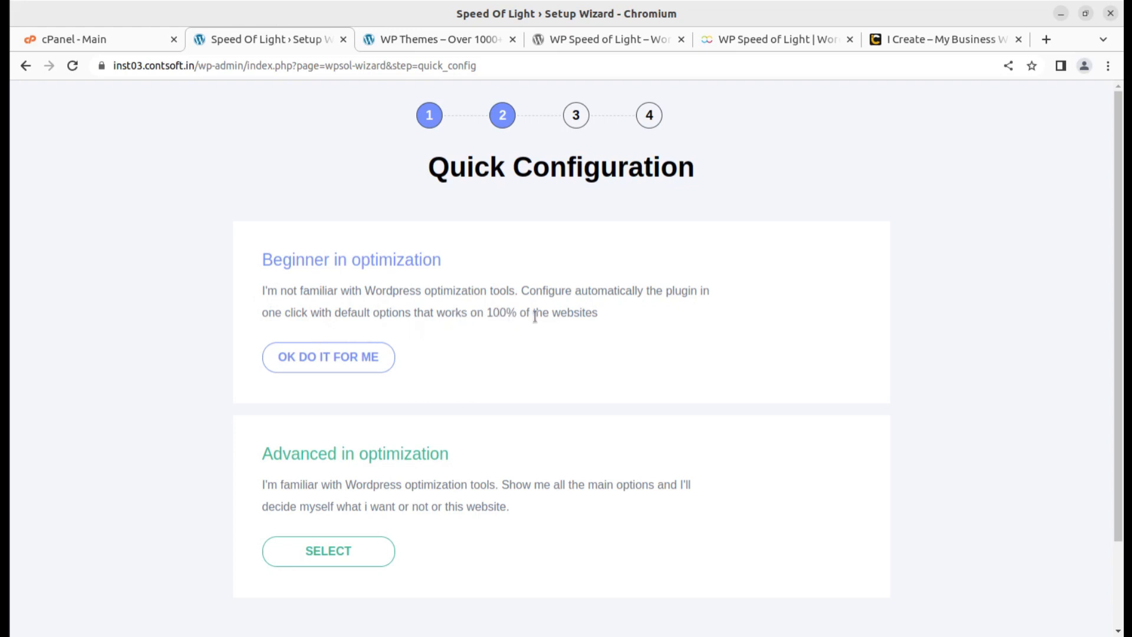
# Dismiss the browser notification and choose the Advanced in optimization setup for the quick configuration.
pyautogui.scroll(-2, 407, 472)
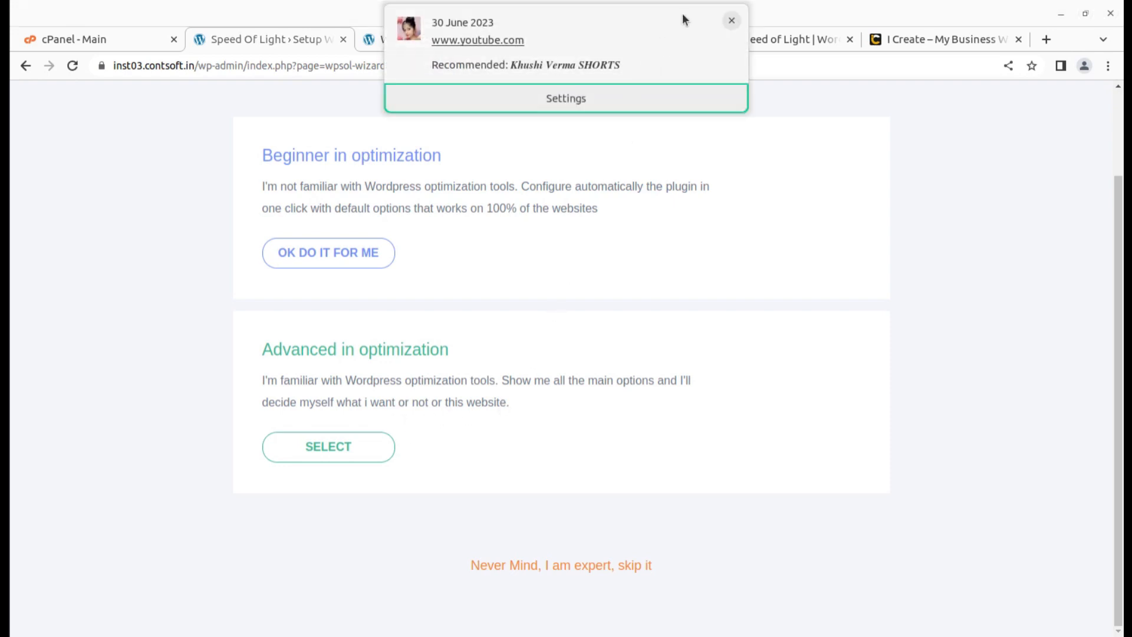
pyautogui.click(730, 23)
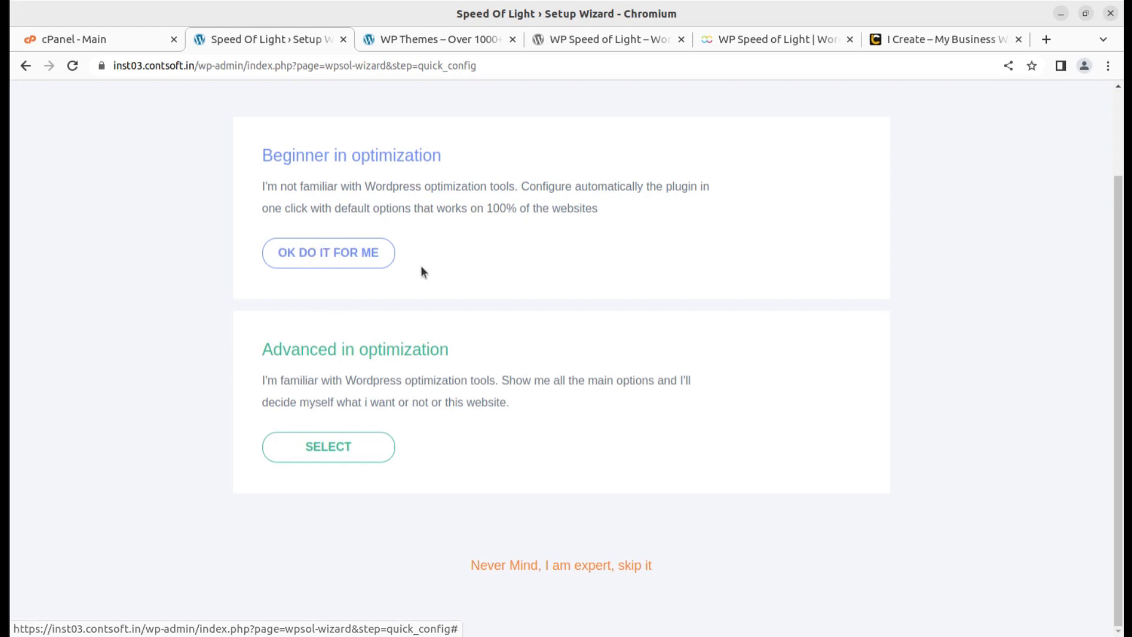
pyautogui.click(331, 454)
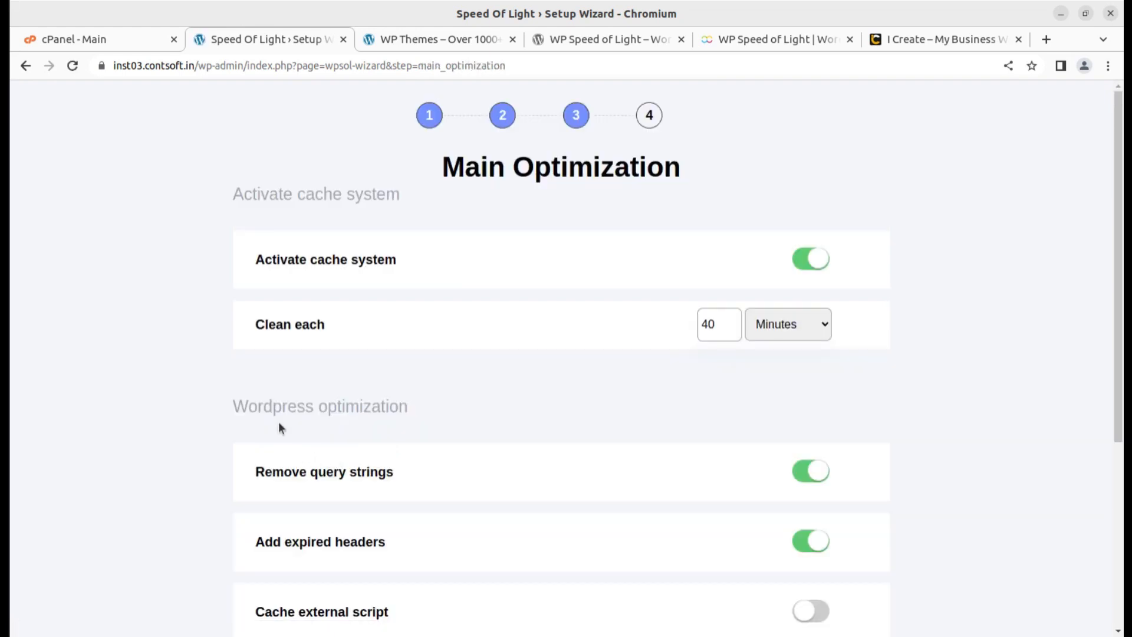
# Review the cache system and WordPress optimization options, keep their defaults, and continue to the advanced configuration.
pyautogui.scroll(-2, 279, 423)
pyautogui.scroll(2, 278, 422)
pyautogui.scroll(-3, 525, 396)
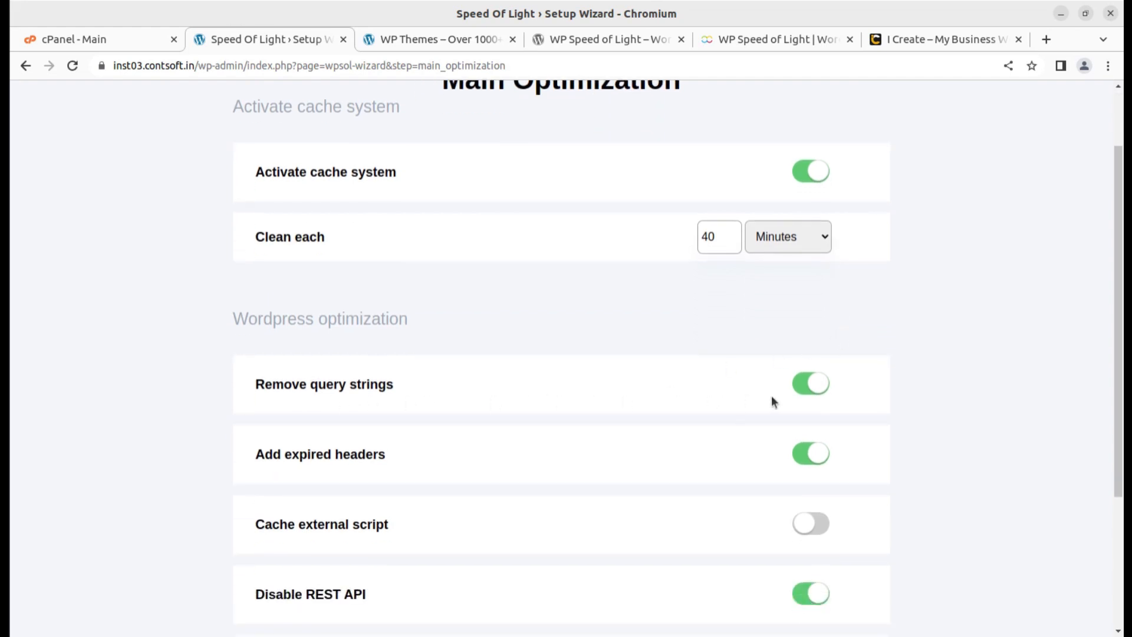
pyautogui.scroll(-3, 336, 401)
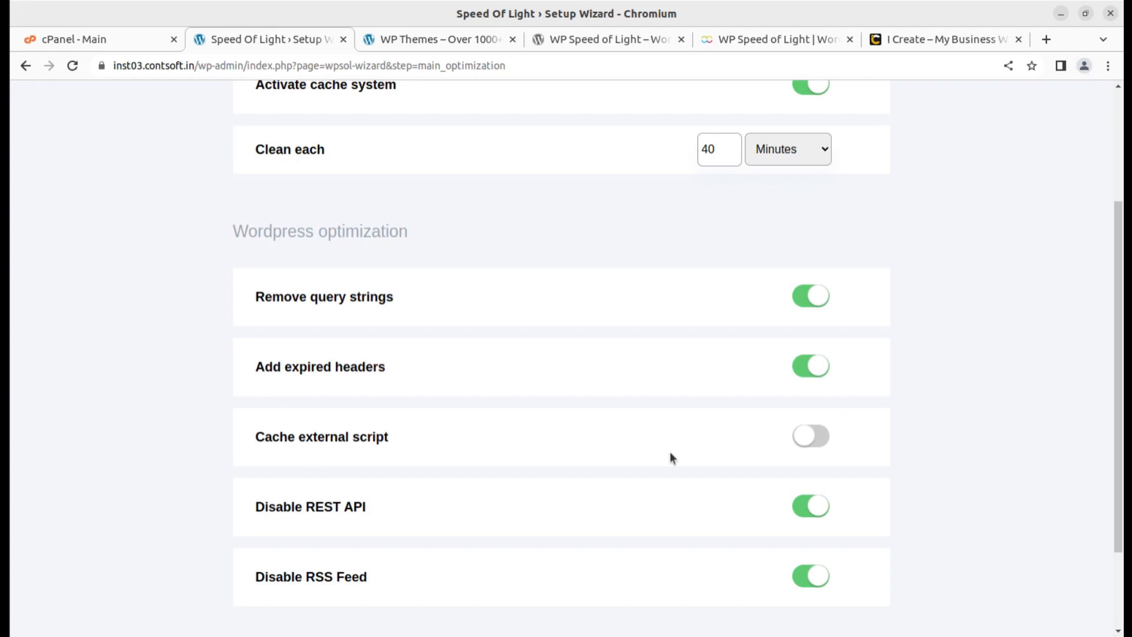
pyautogui.scroll(-3, 812, 456)
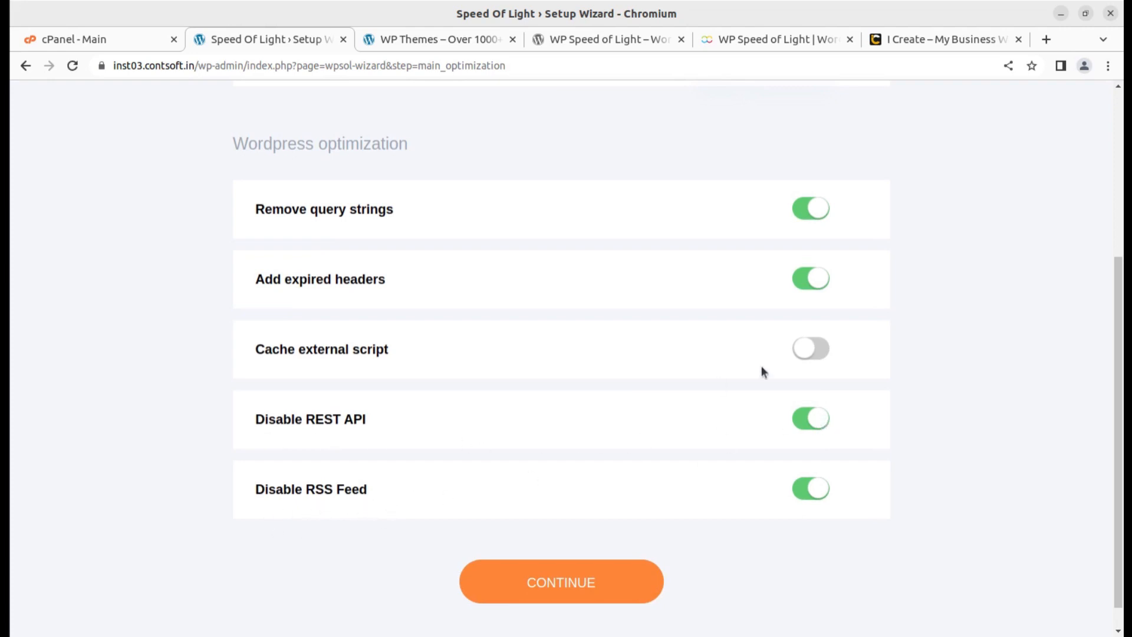
pyautogui.scroll(6, 832, 354)
pyautogui.scroll(-3, 821, 377)
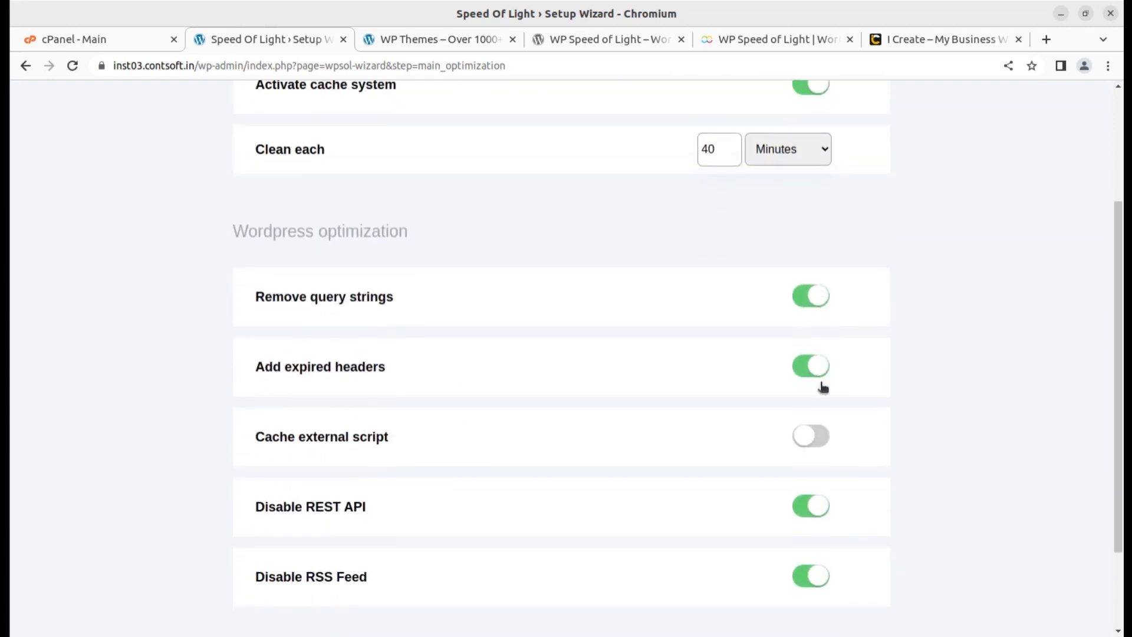
pyautogui.scroll(-4, 826, 445)
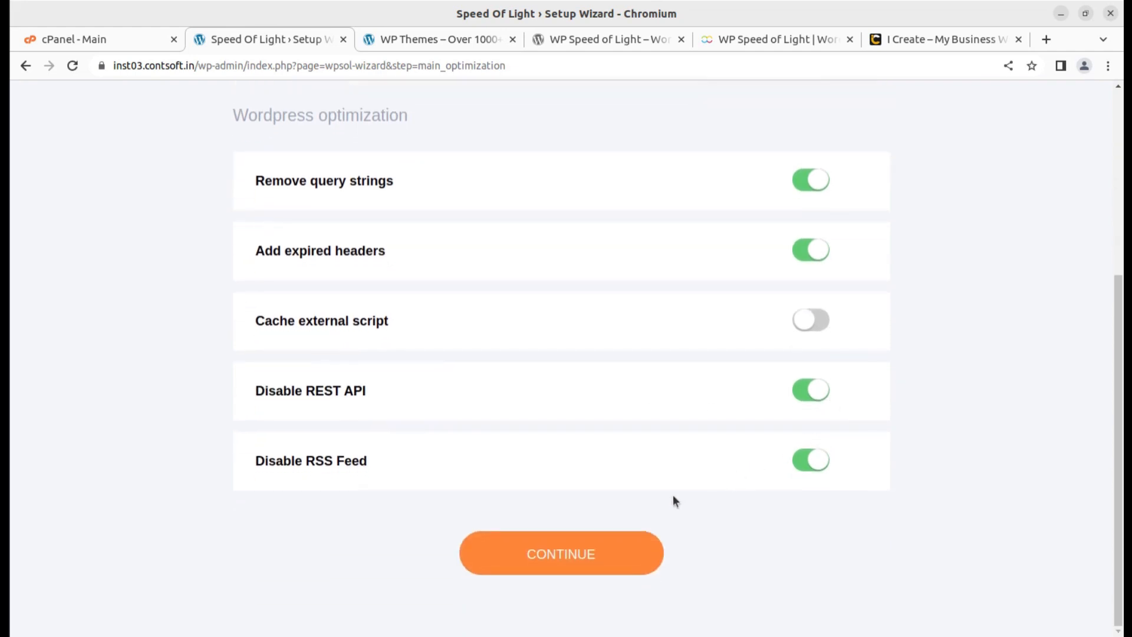
pyautogui.click(580, 554)
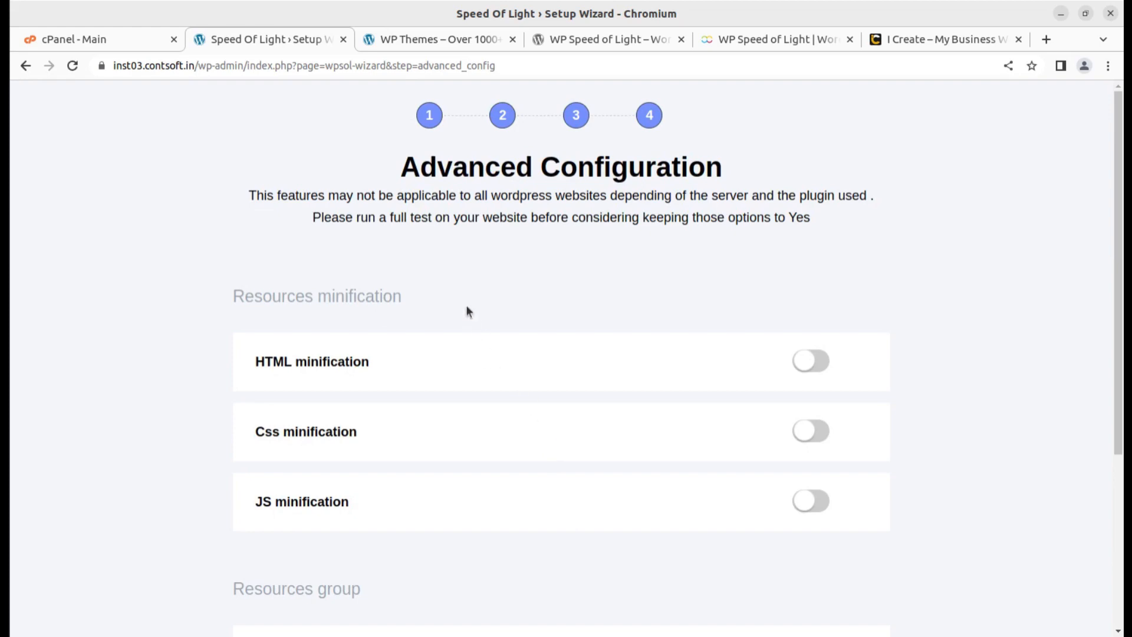
# Enable HTML, CSS and JS minification under Resources minification in the advanced configuration.
pyautogui.click(825, 361)
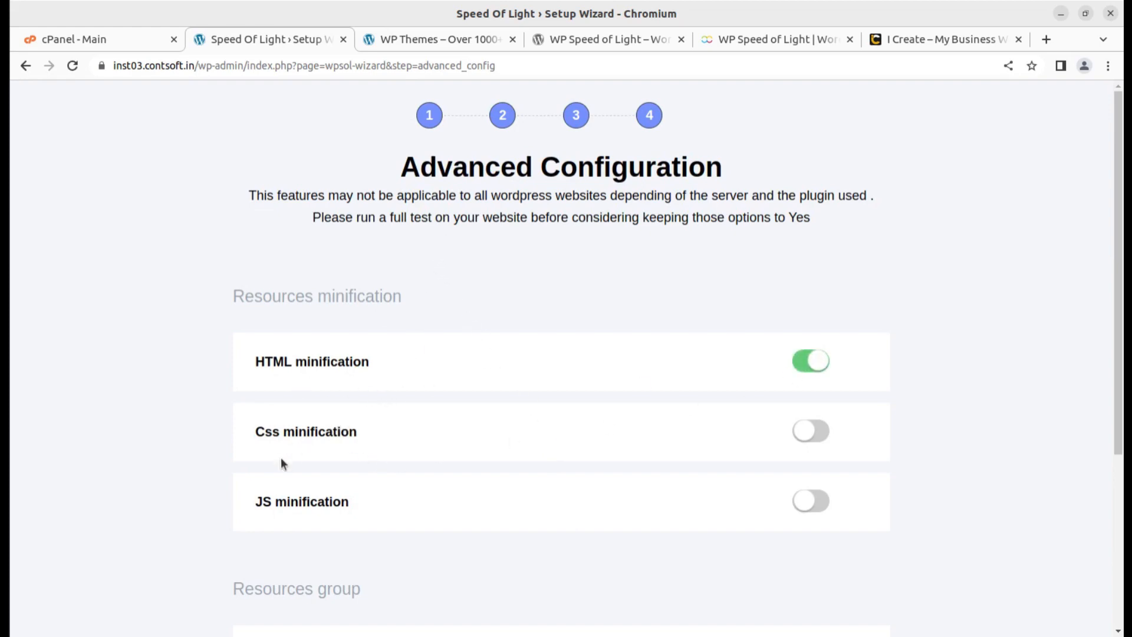
pyautogui.click(825, 435)
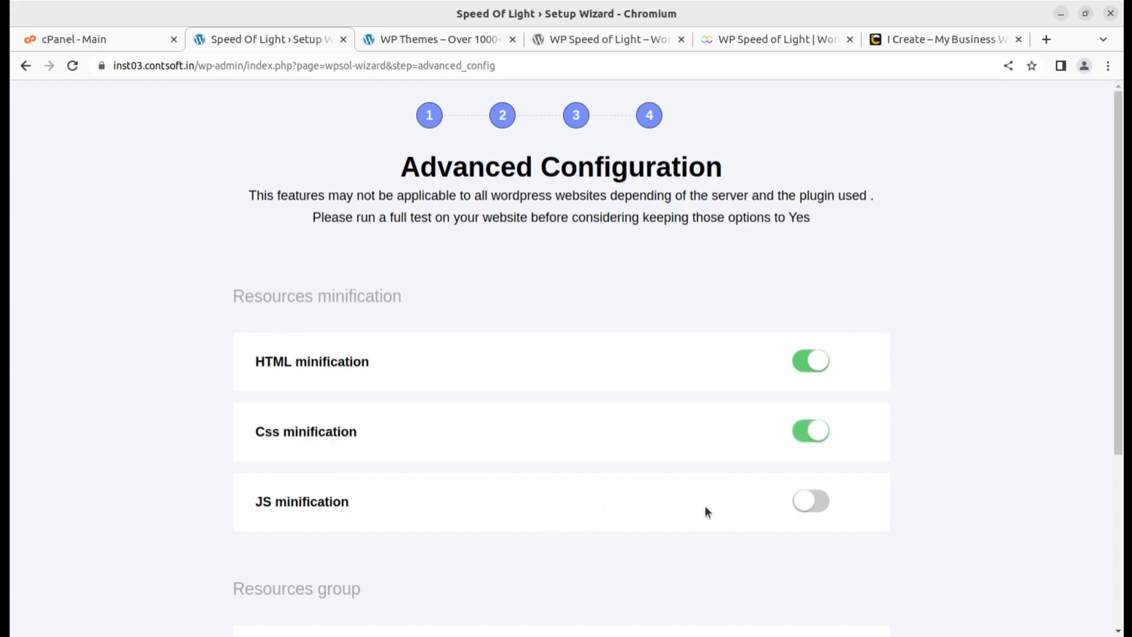
pyautogui.click(819, 500)
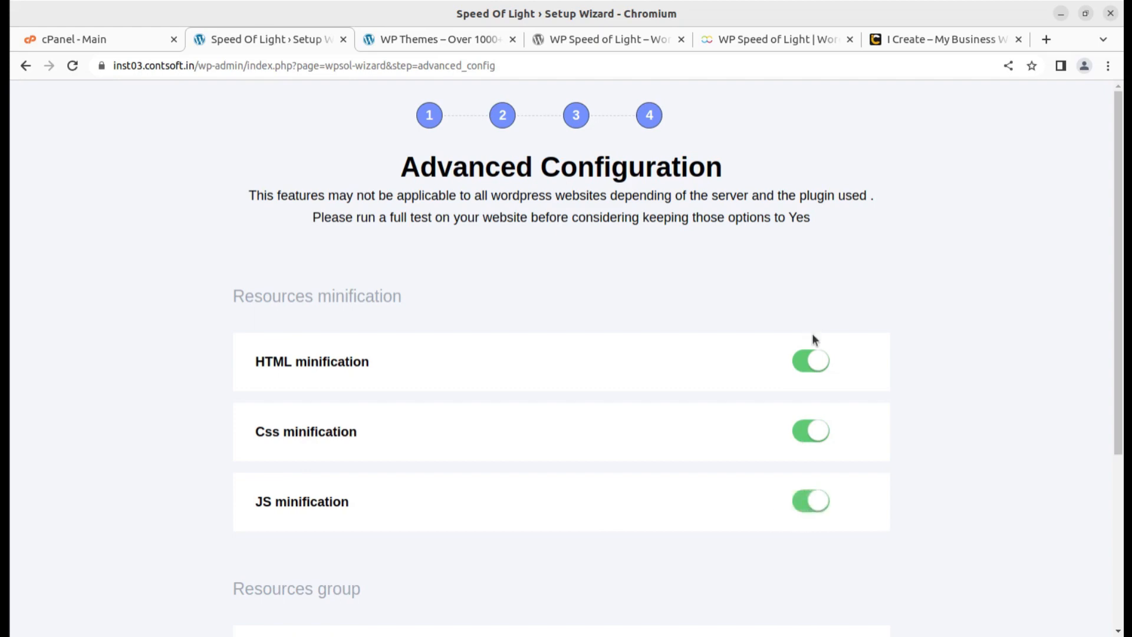
# Enable Group CSS and Group JS under Resources group in the advanced configuration.
pyautogui.scroll(-2, 811, 472)
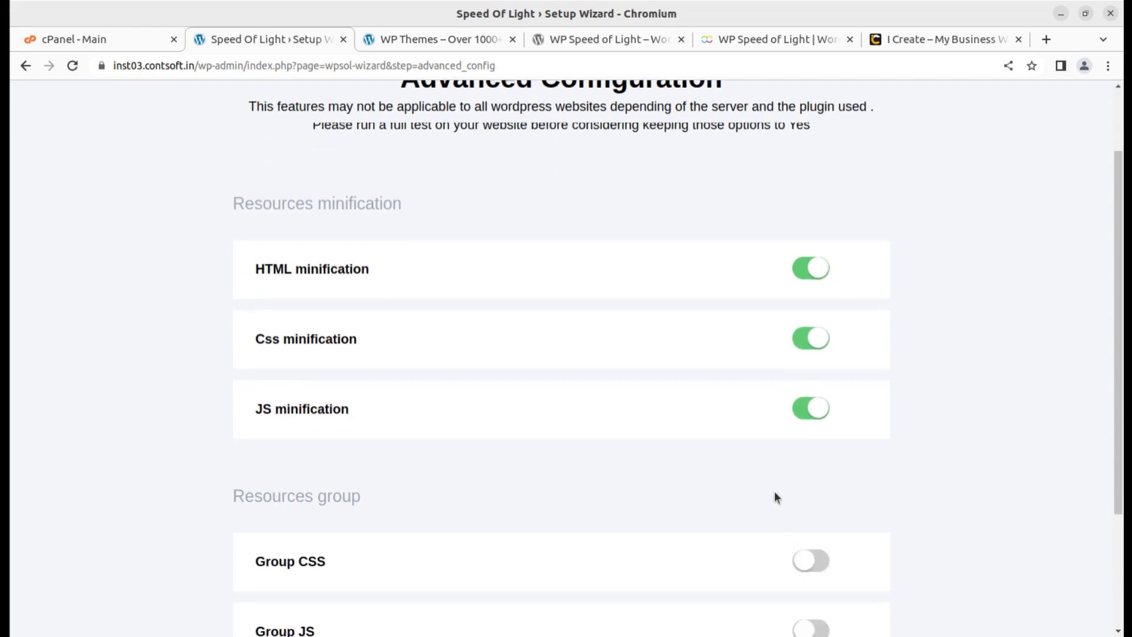
pyautogui.scroll(-1, 775, 498)
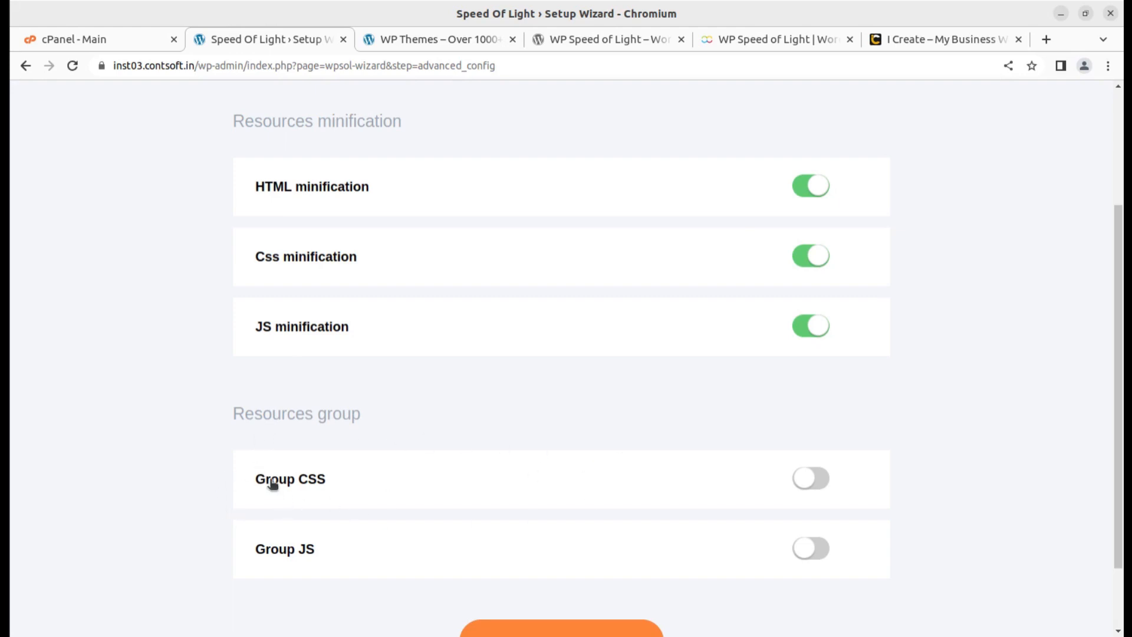
pyautogui.moveTo(245, 485); pyautogui.dragTo(324, 488)
pyautogui.click(820, 483)
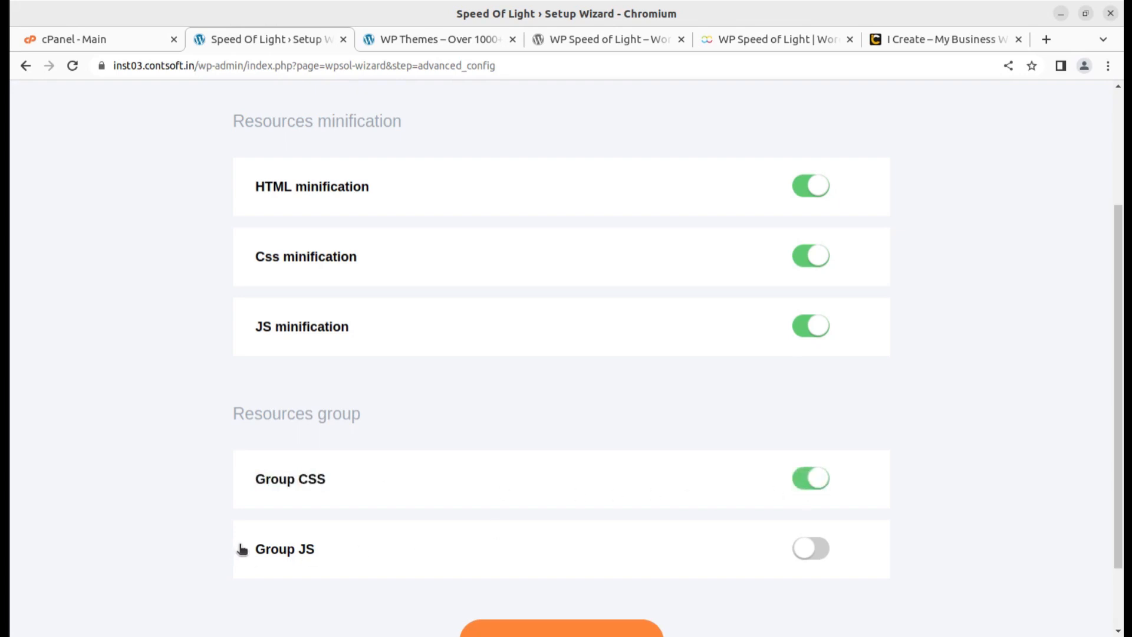
pyautogui.scroll(-3, 261, 529)
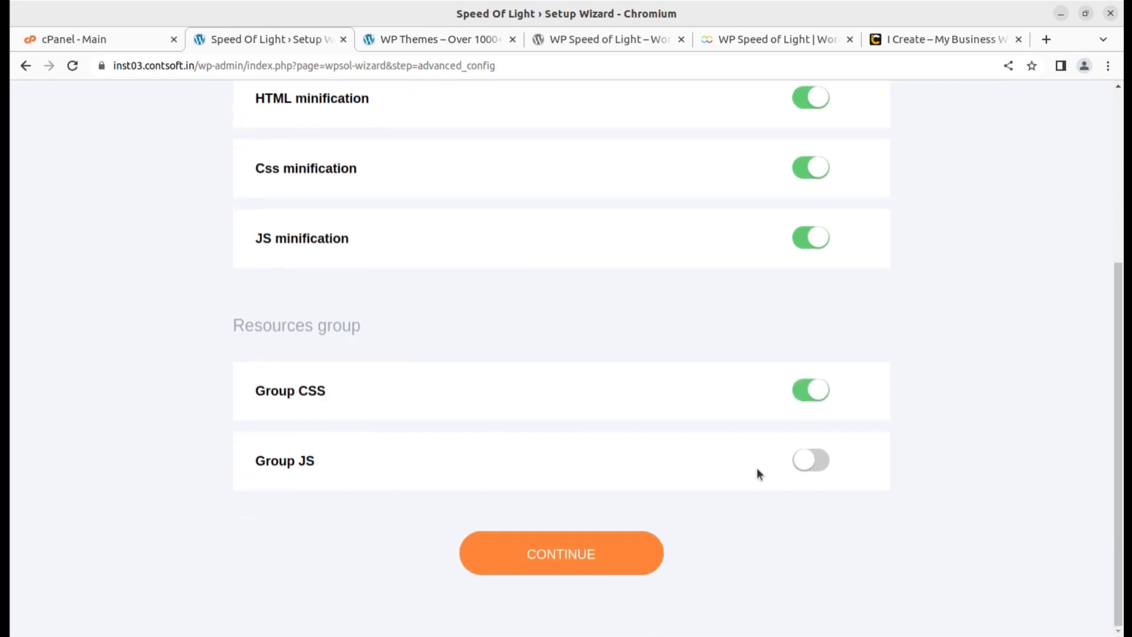
pyautogui.click(819, 461)
# Review the advanced configuration, complete the setup wizard, and go to the WP Speed of Light dashboard.
pyautogui.scroll(5, 857, 443)
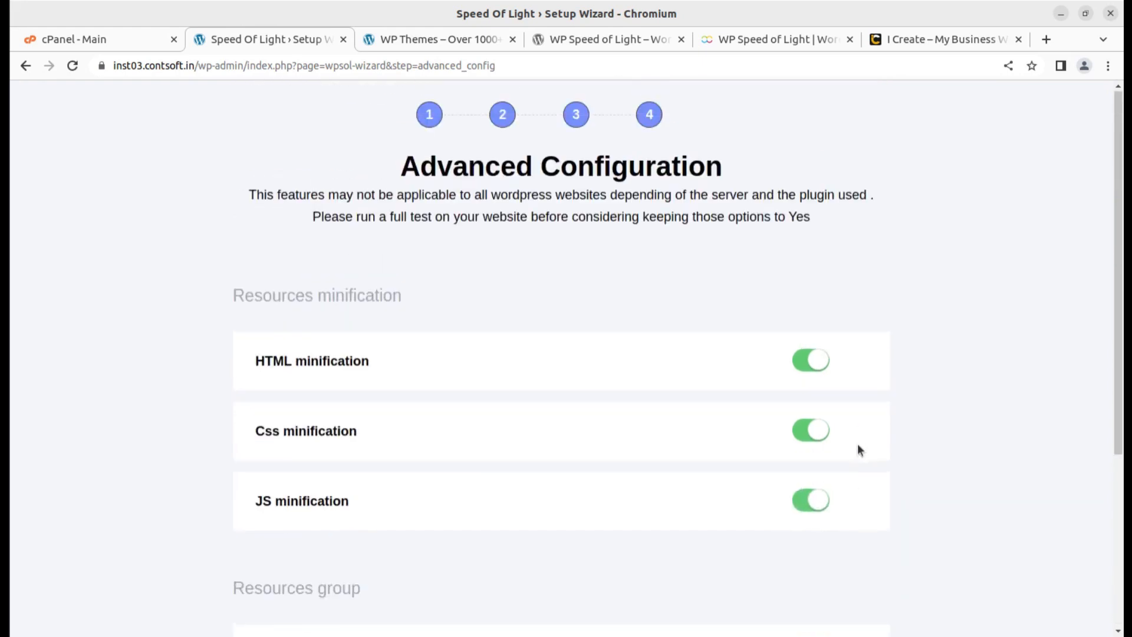
pyautogui.moveTo(396, 168); pyautogui.dragTo(720, 169)
pyautogui.scroll(-5, 779, 353)
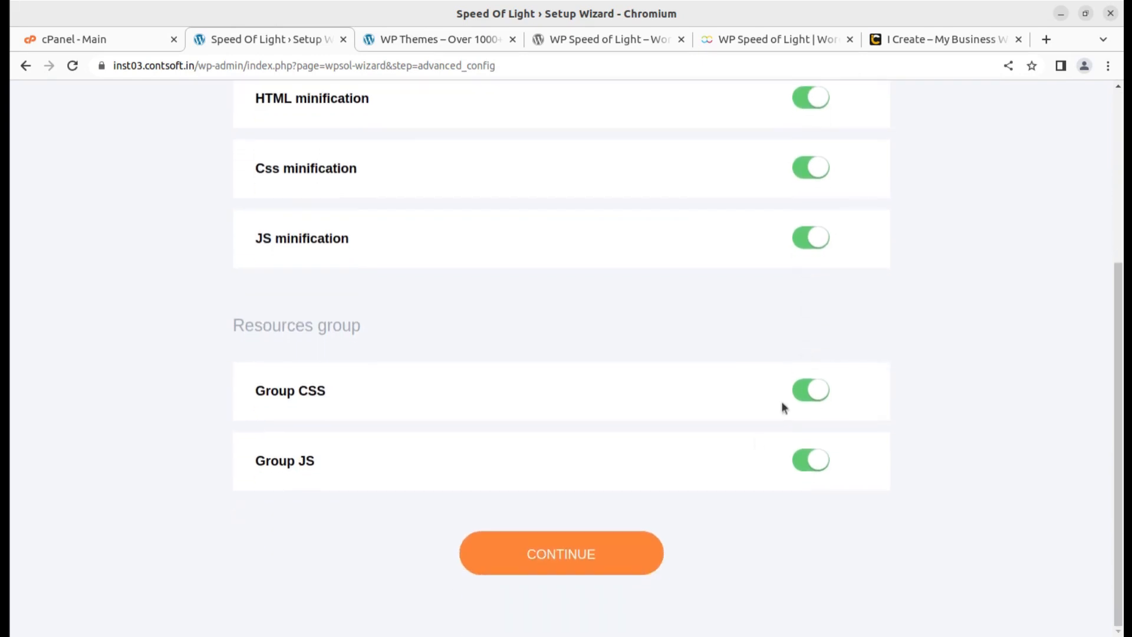
pyautogui.click(573, 559)
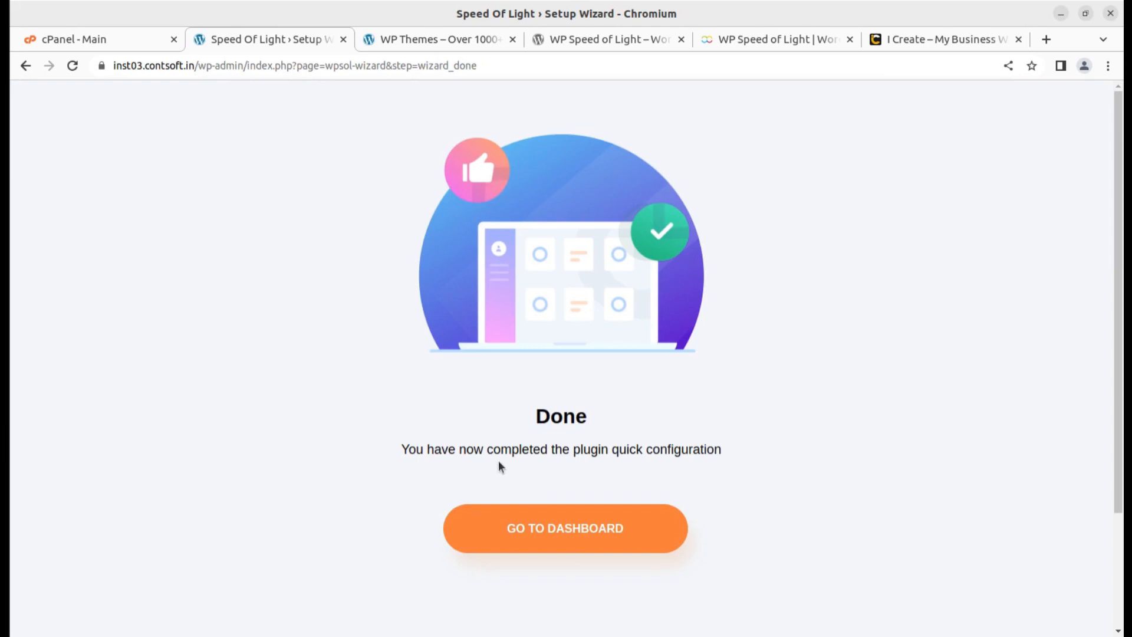
pyautogui.click(573, 536)
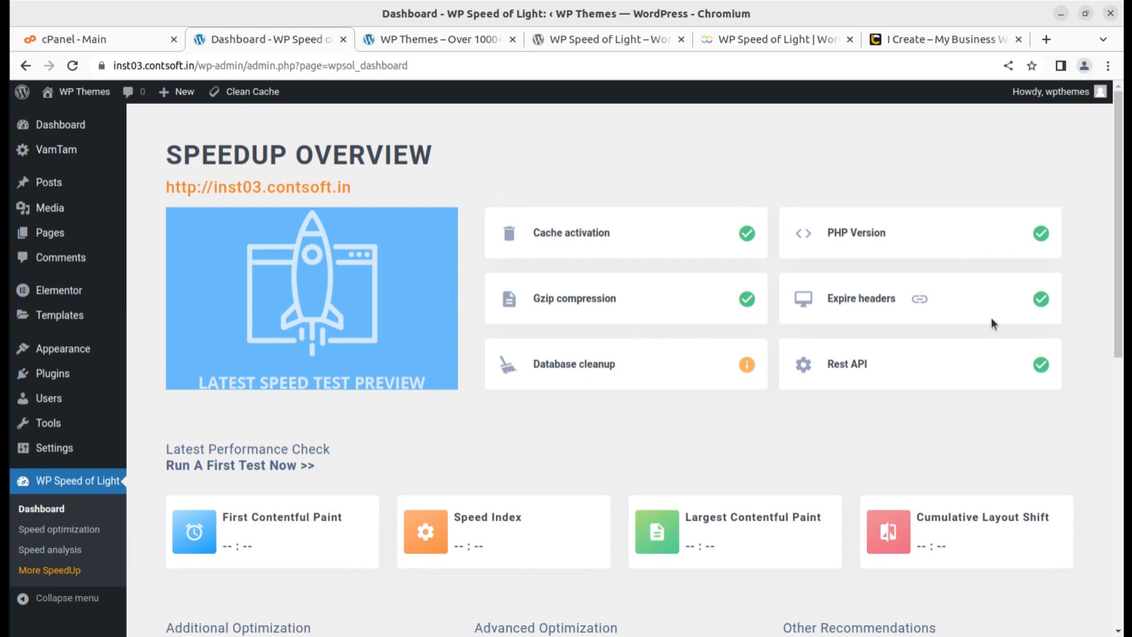
# Examine the dashboard's latest performance check and its additional optimization, advanced optimization and other recommendation sections.
pyautogui.scroll(-3, 887, 422)
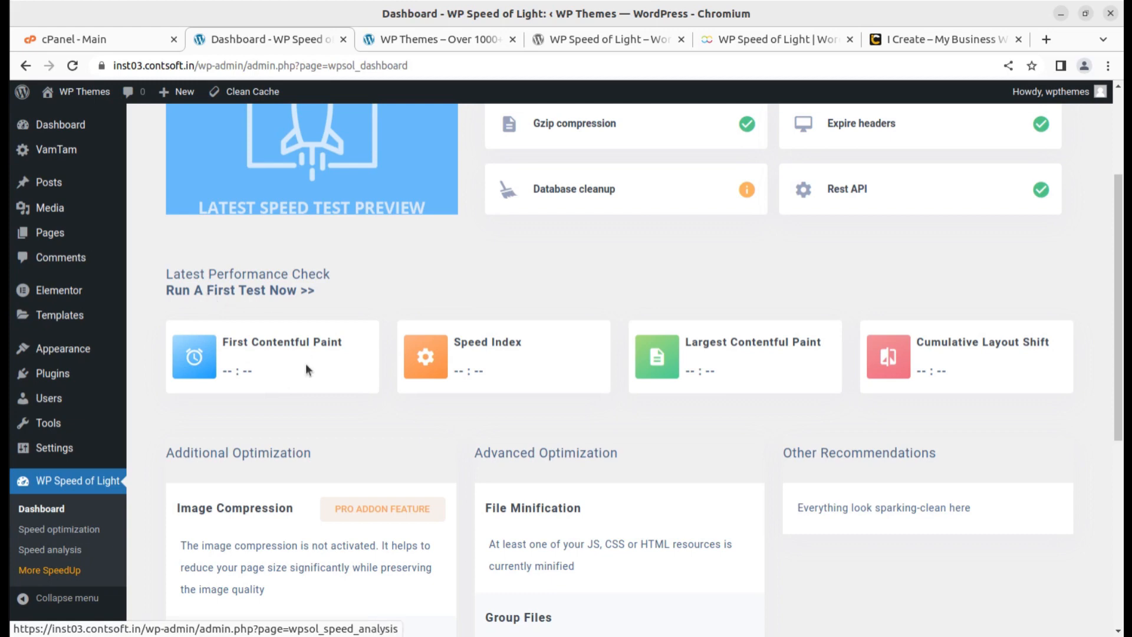
pyautogui.scroll(-3, 426, 533)
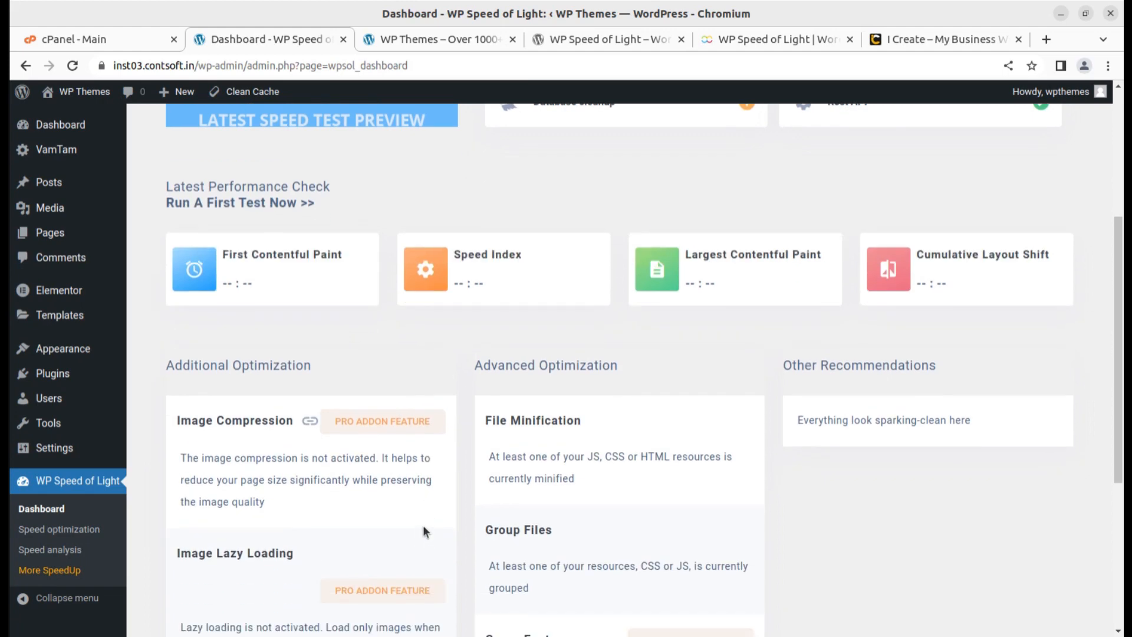
pyautogui.scroll(-3, 413, 529)
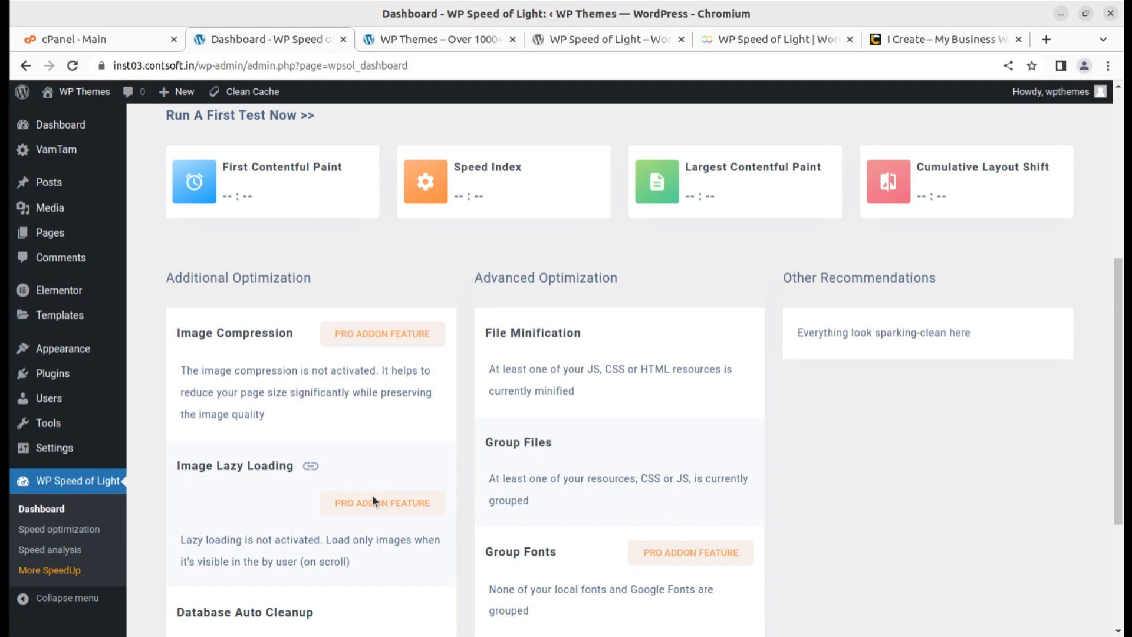
pyautogui.scroll(-3, 373, 494)
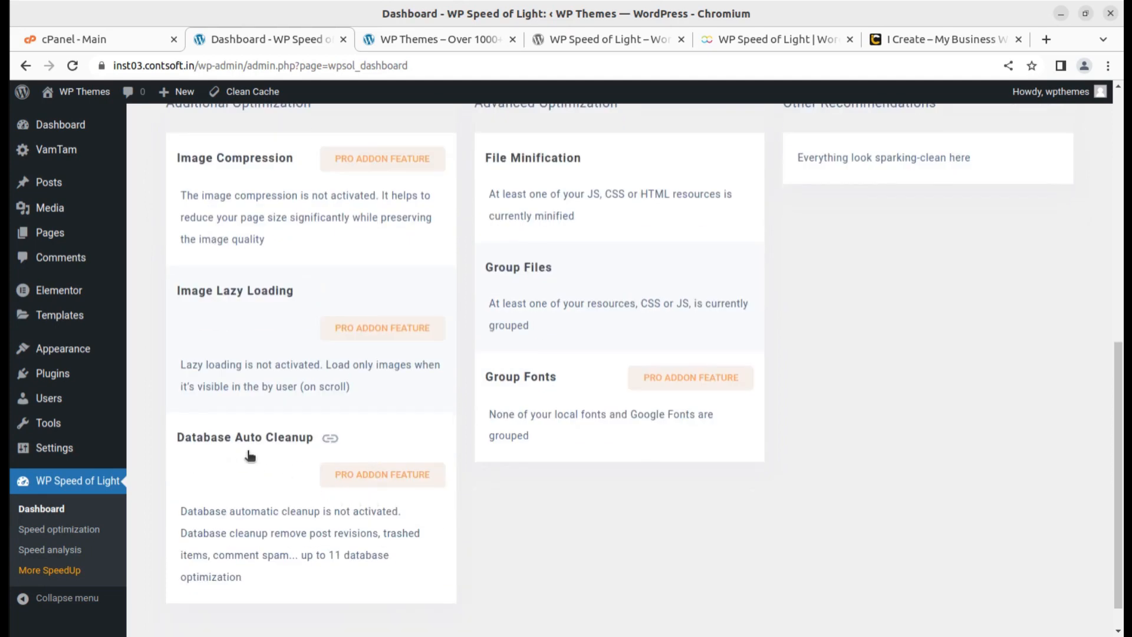
pyautogui.scroll(2, 627, 482)
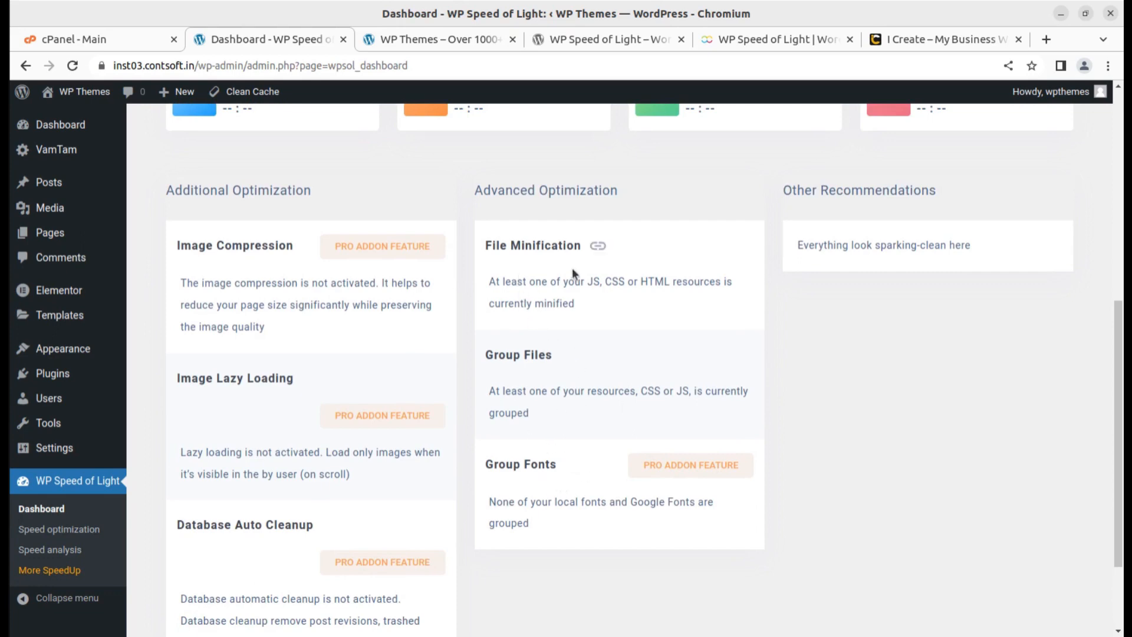
pyautogui.scroll(-3, 819, 452)
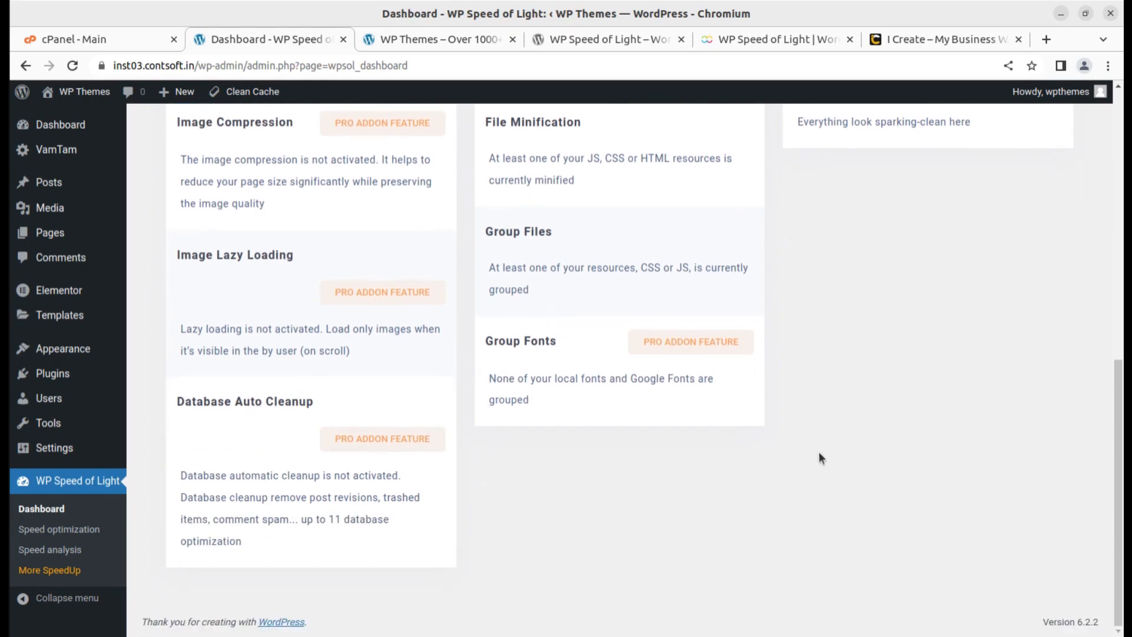
pyautogui.scroll(5, 819, 451)
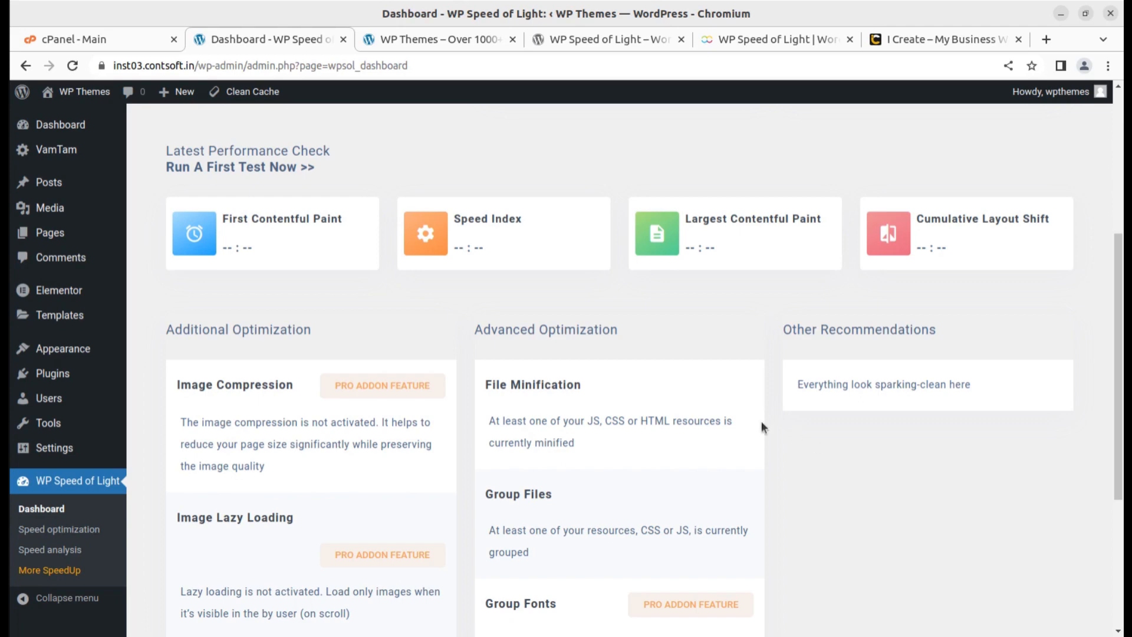
# Open the Speed Analysis page to run a first test, and look over its score cards and latest analysis details.
pyautogui.click(225, 169)
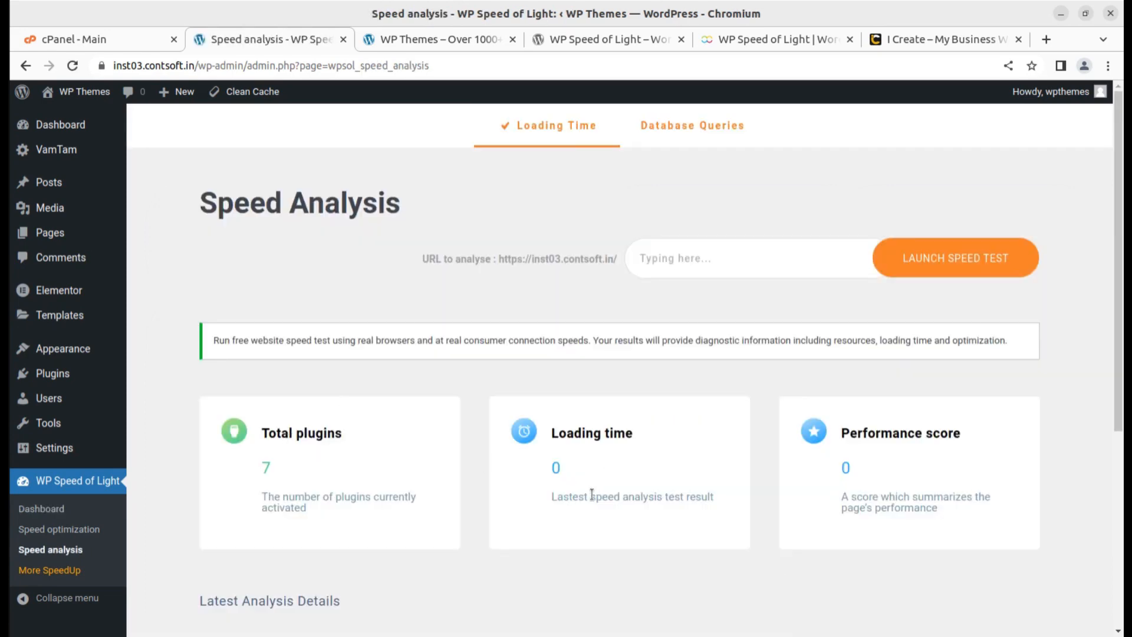
pyautogui.scroll(-1, 784, 467)
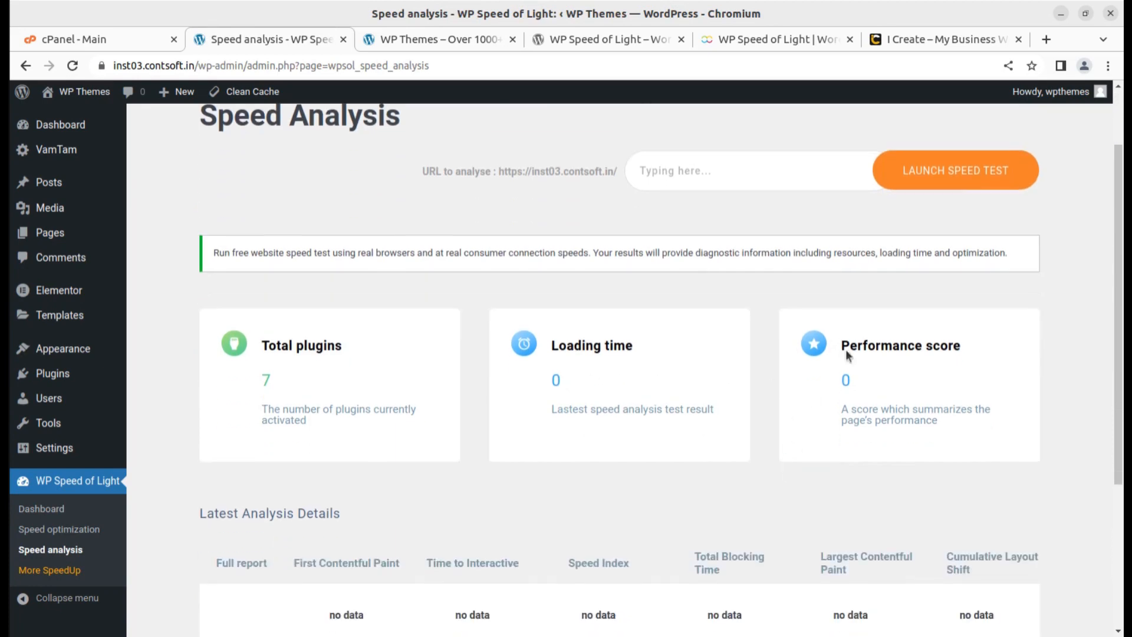
pyautogui.scroll(-2, 836, 437)
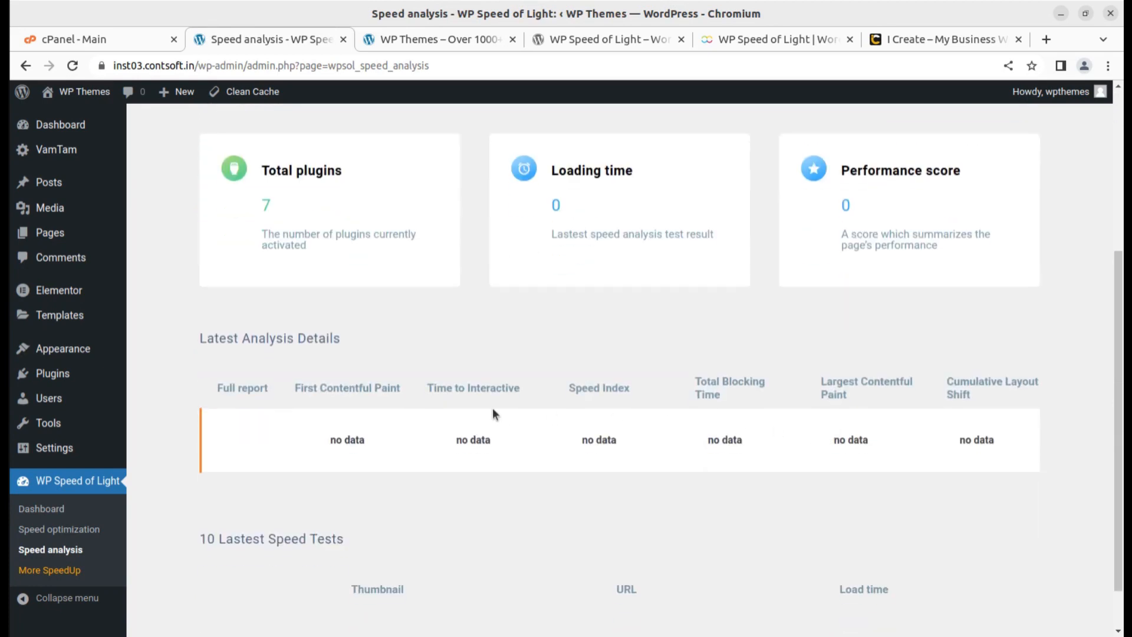
pyautogui.scroll(3, 494, 407)
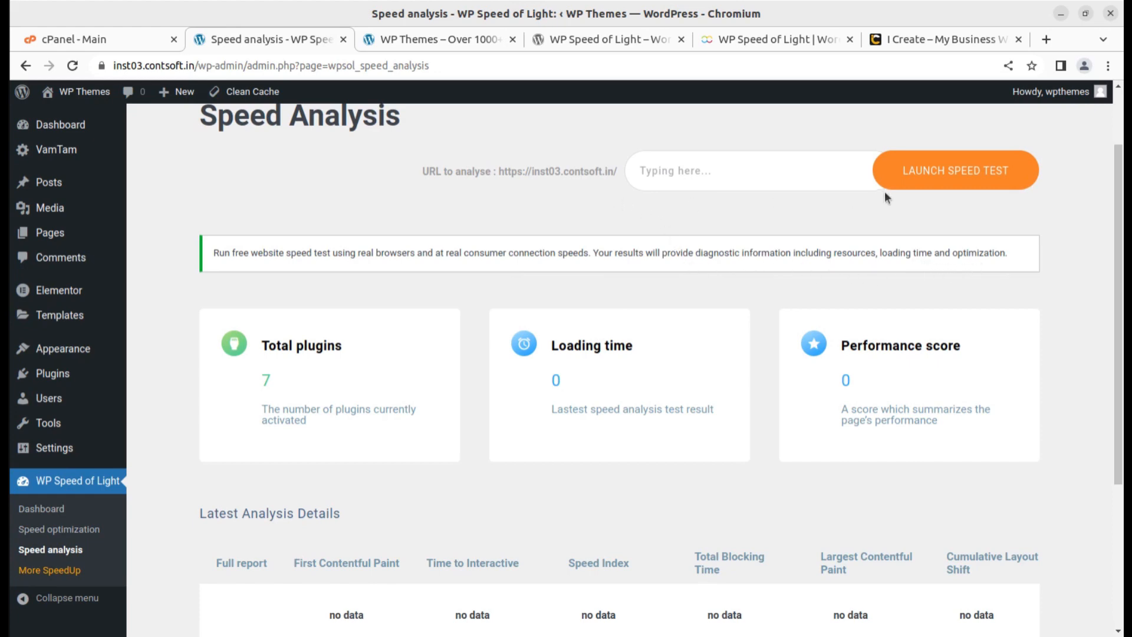
# Launch a speed test of the site's home page using the Desktop strategy device.
pyautogui.scroll(2, 584, 366)
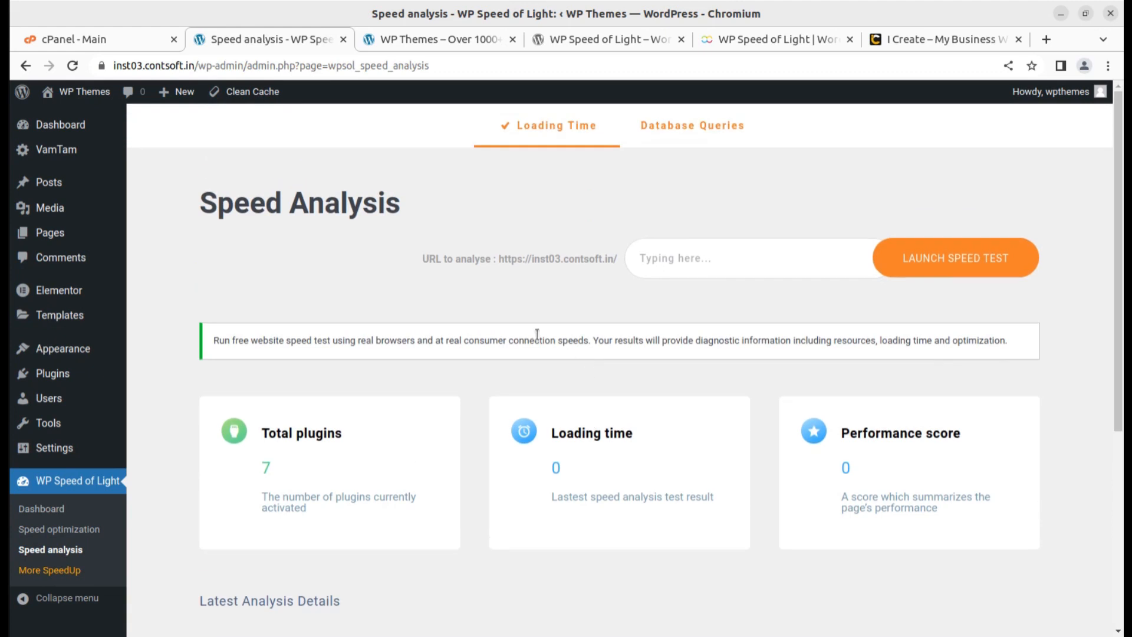
pyautogui.click(963, 265)
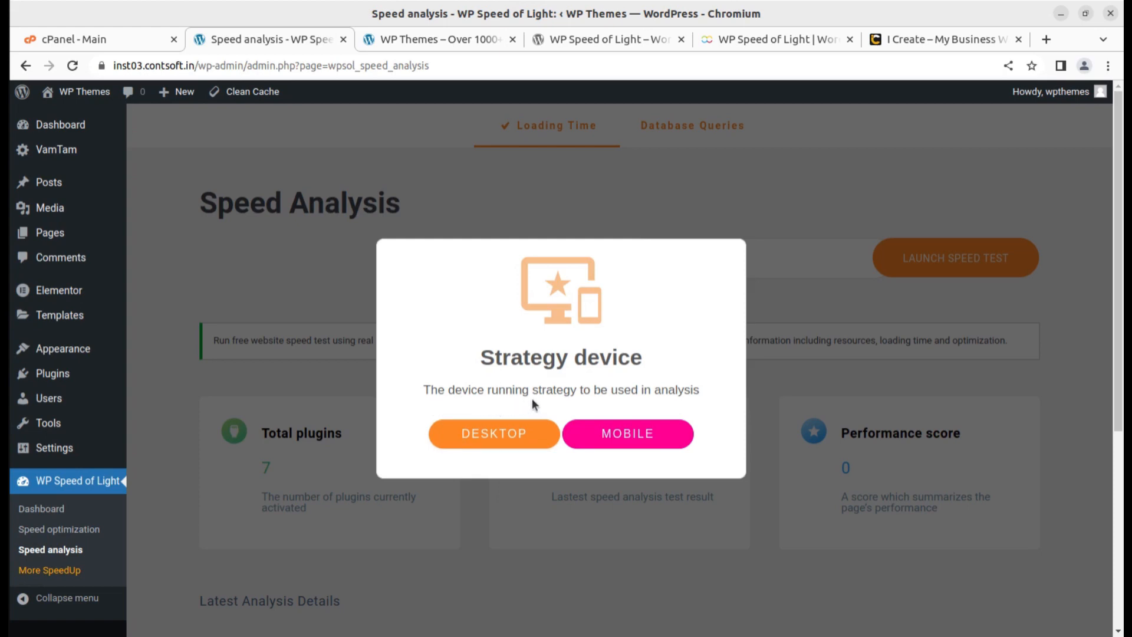
pyautogui.click(493, 438)
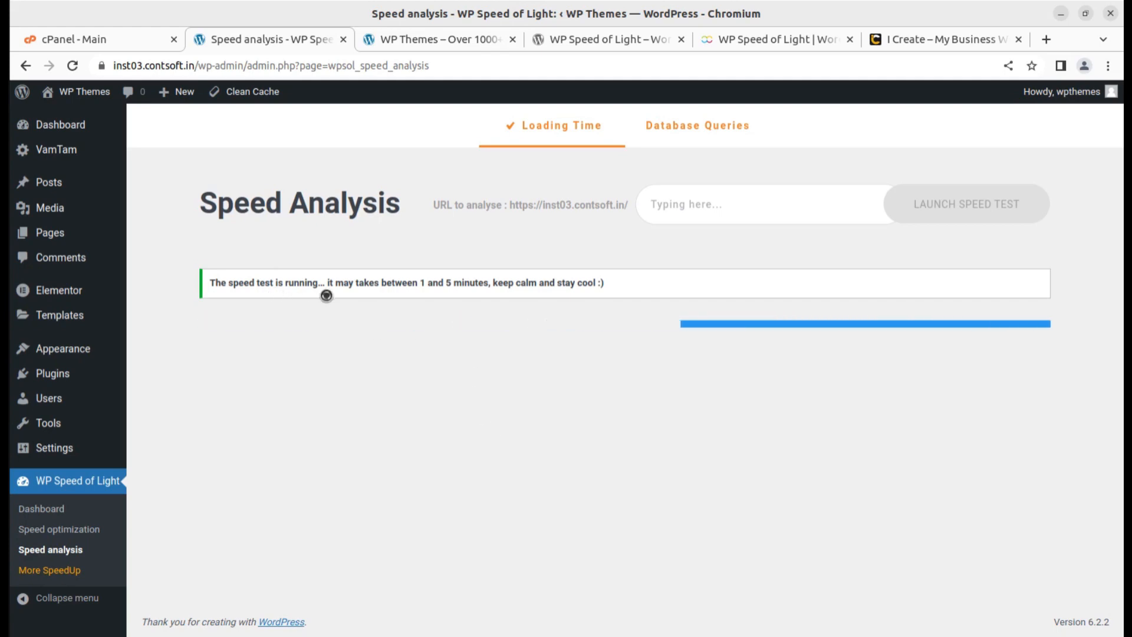
# Switch to the i-Create website and look over its home page, the offerings on its Services page and the i-Connect options.
pyautogui.click(890, 37)
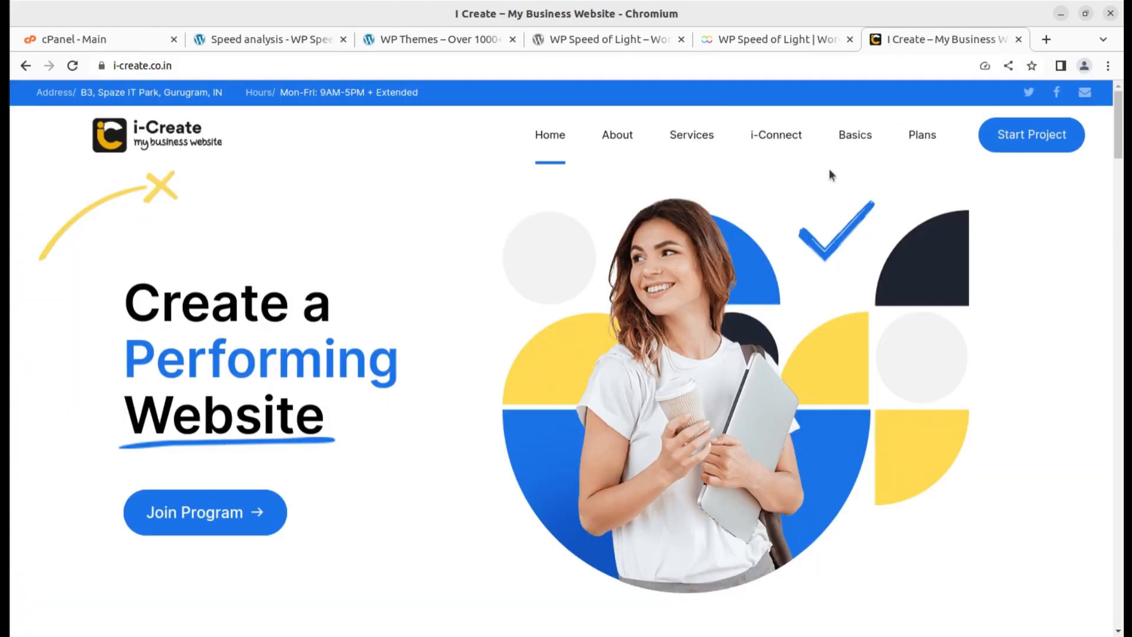
pyautogui.scroll(-7, 481, 318)
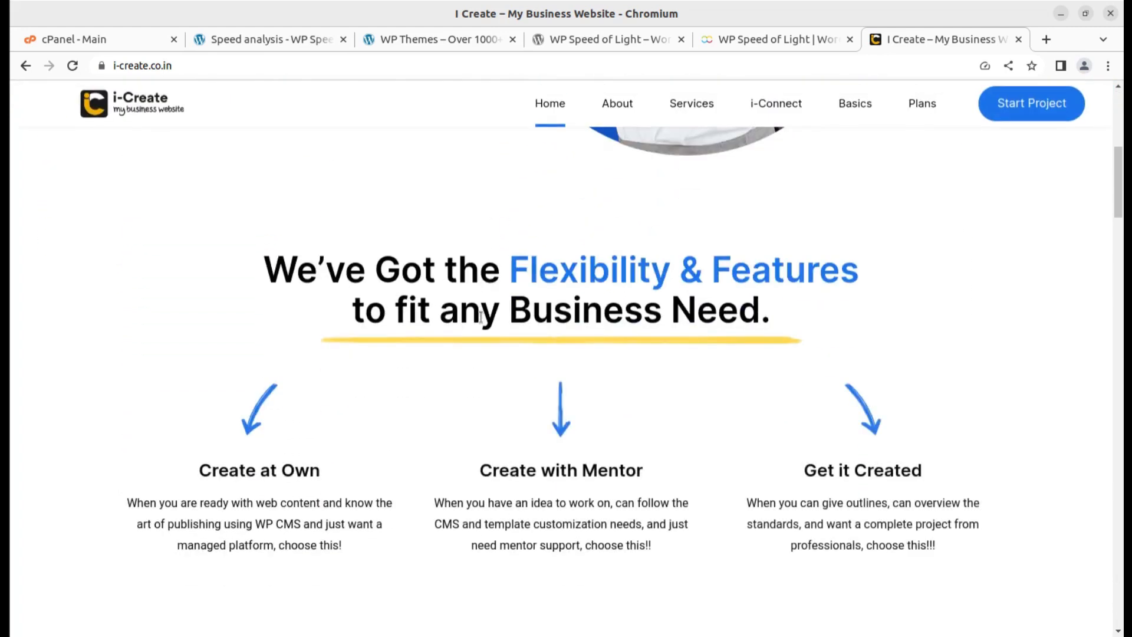
pyautogui.scroll(7, 480, 317)
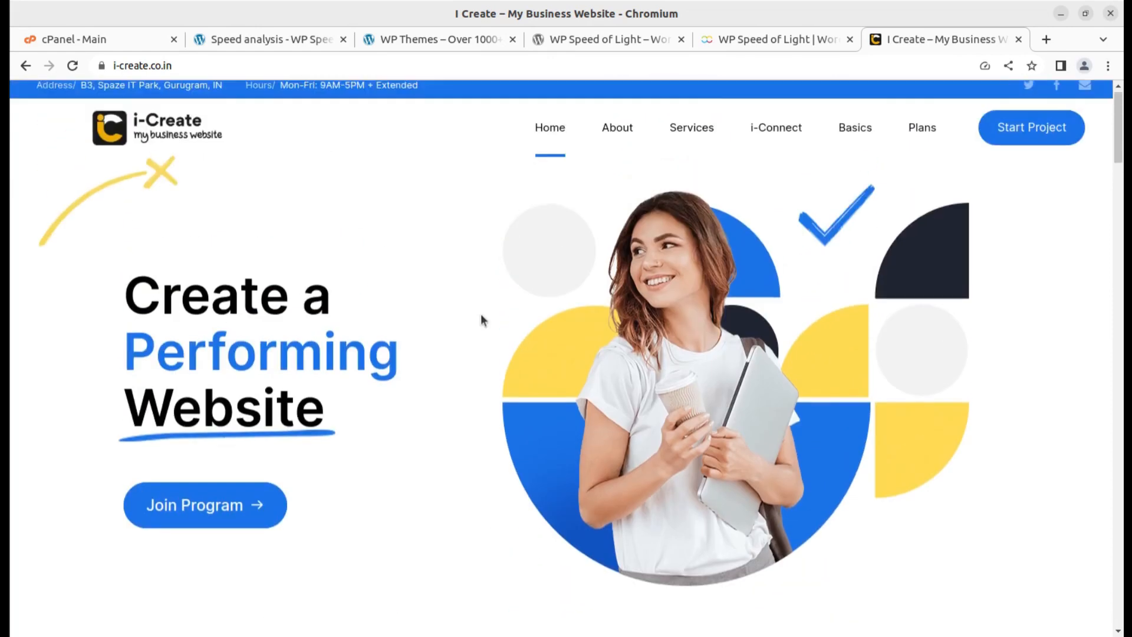
pyautogui.click(708, 142)
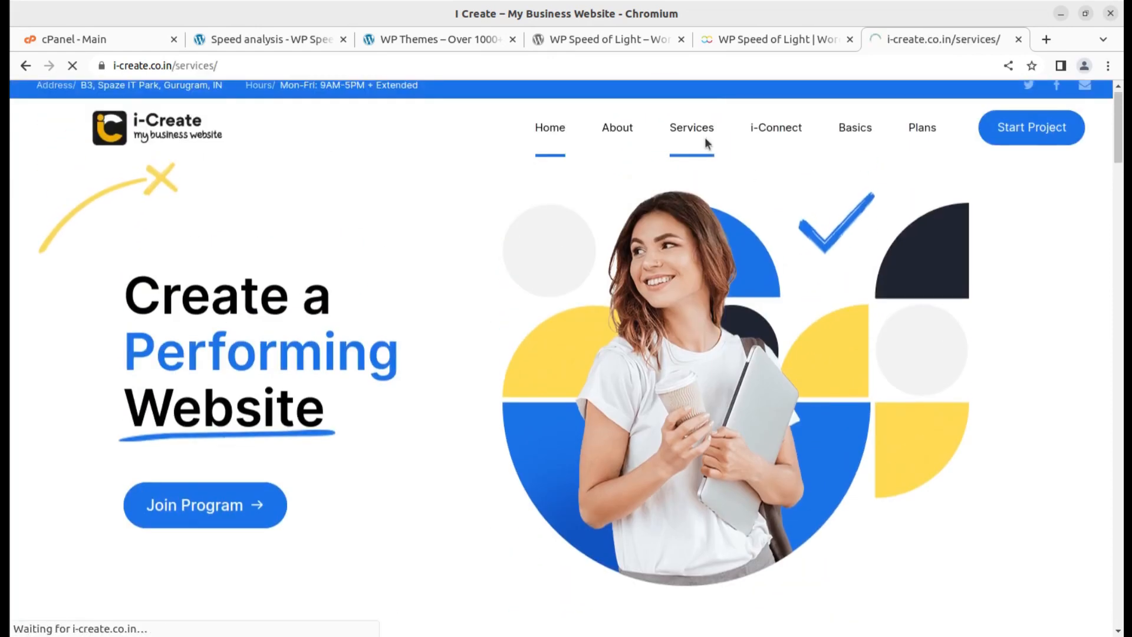
pyautogui.scroll(-10, 302, 359)
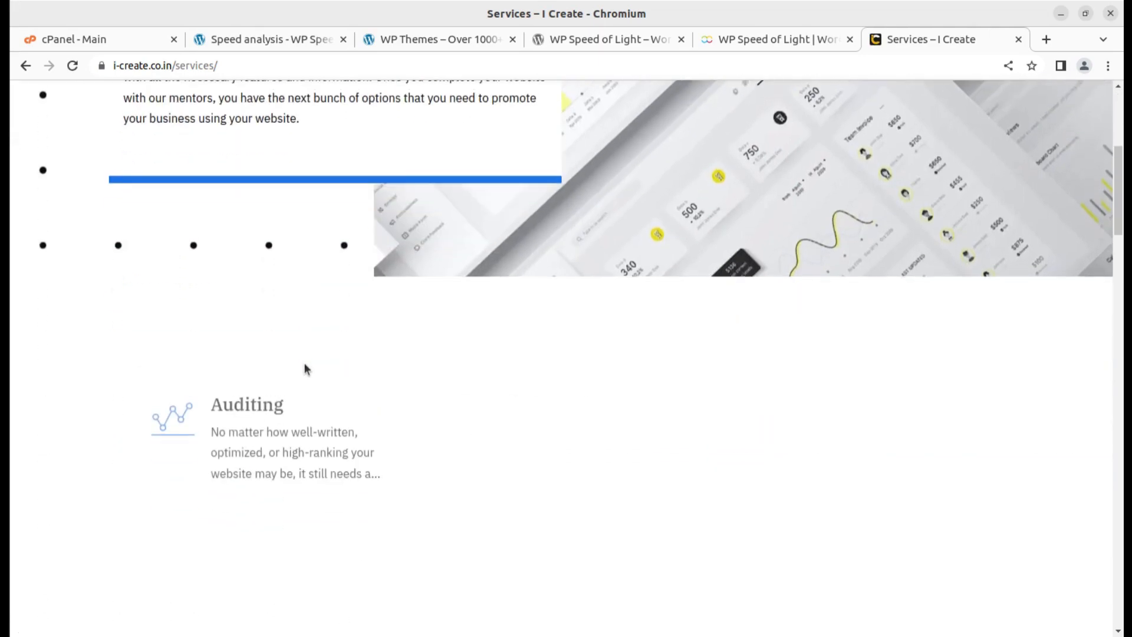
pyautogui.scroll(3, 855, 353)
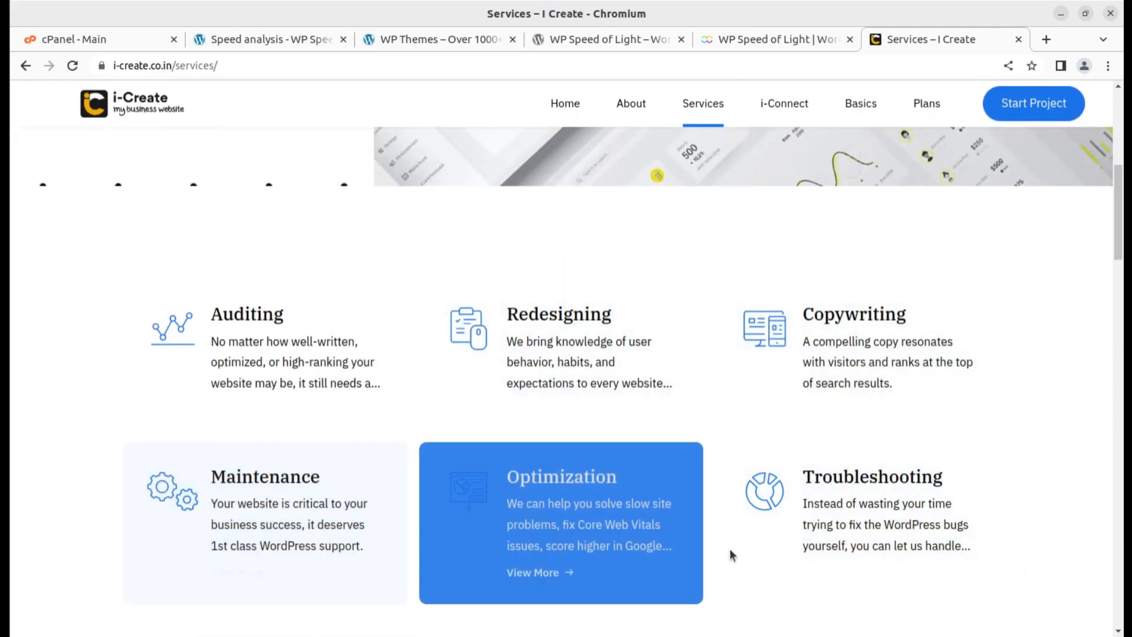
pyautogui.scroll(-10, 696, 531)
pyautogui.scroll(-5, 447, 509)
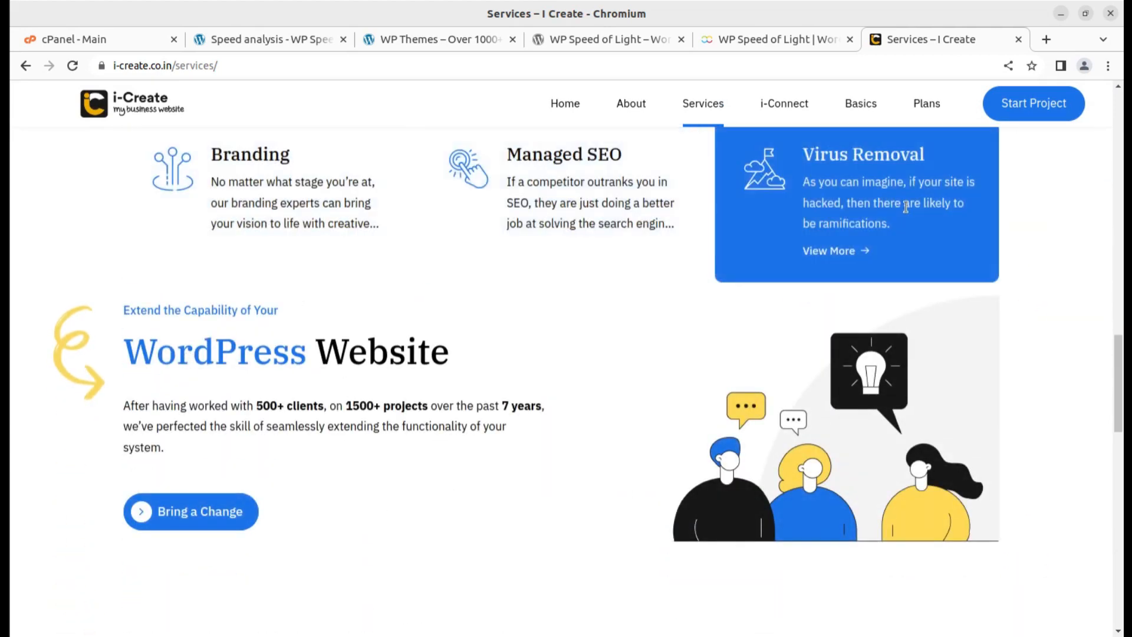
pyautogui.scroll(10, 892, 369)
pyautogui.scroll(7, 893, 370)
pyautogui.moveTo(808, 98)
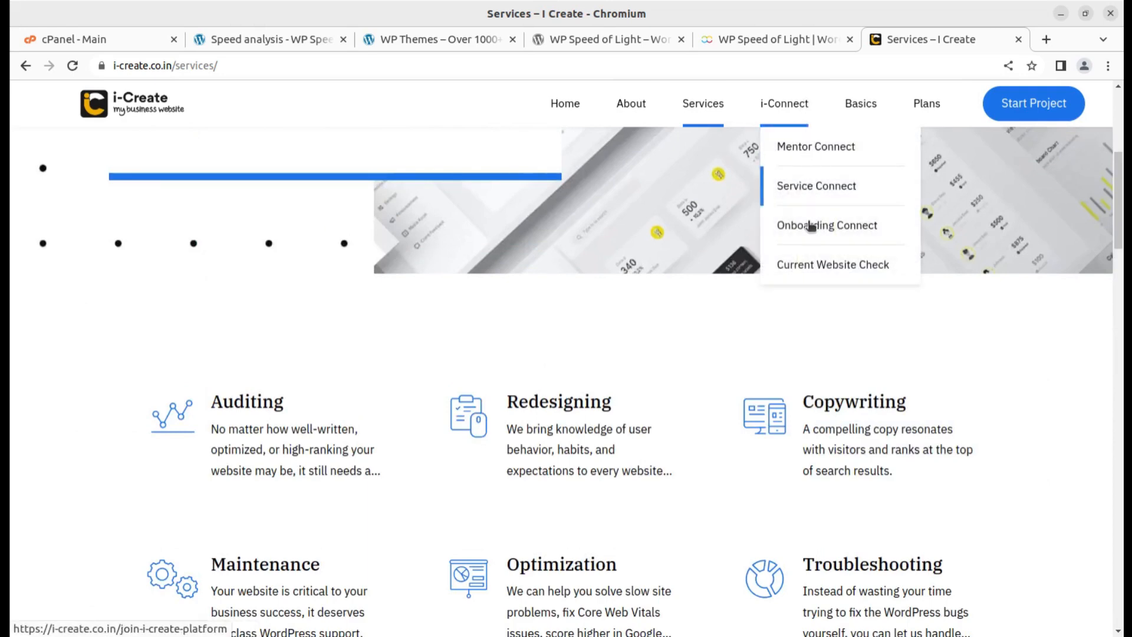
# Return to the i-Create home page and examine the Create at Own, Create with Mentor and Get it Created options.
pyautogui.click(562, 109)
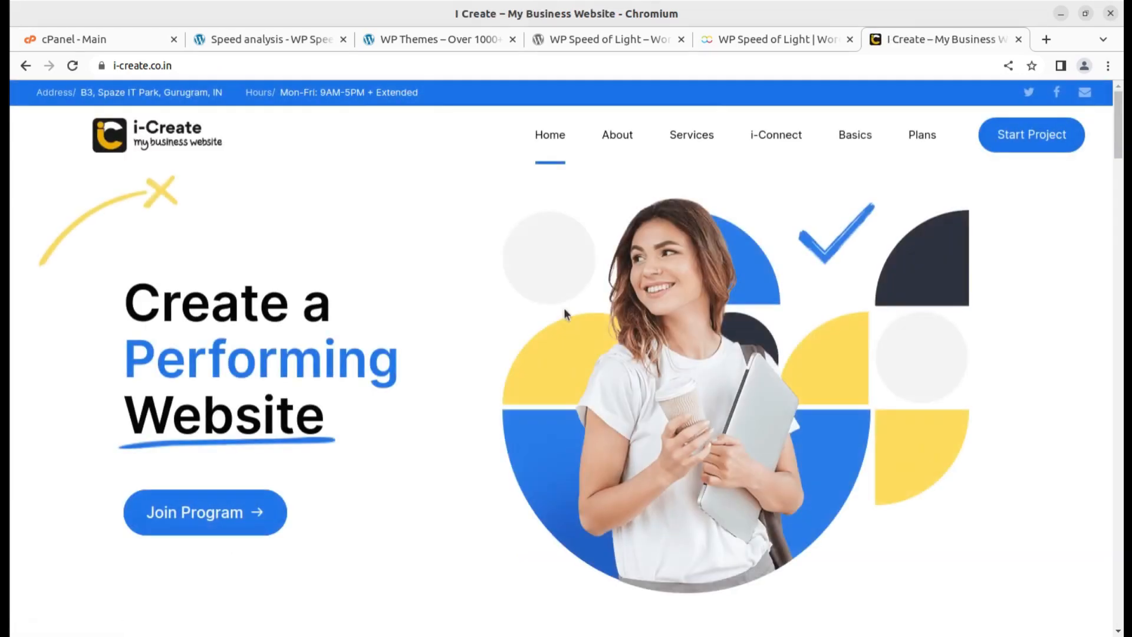
pyautogui.scroll(-4, 563, 308)
pyautogui.scroll(-3, 563, 313)
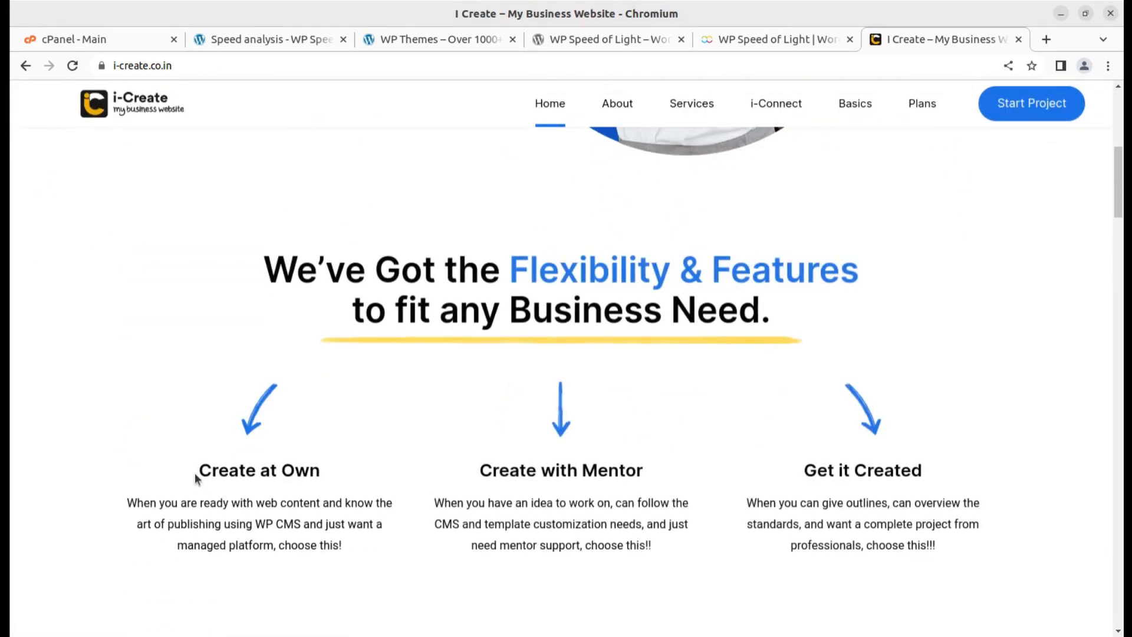
pyautogui.moveTo(445, 479); pyautogui.dragTo(654, 478)
pyautogui.moveTo(332, 478); pyautogui.dragTo(190, 470)
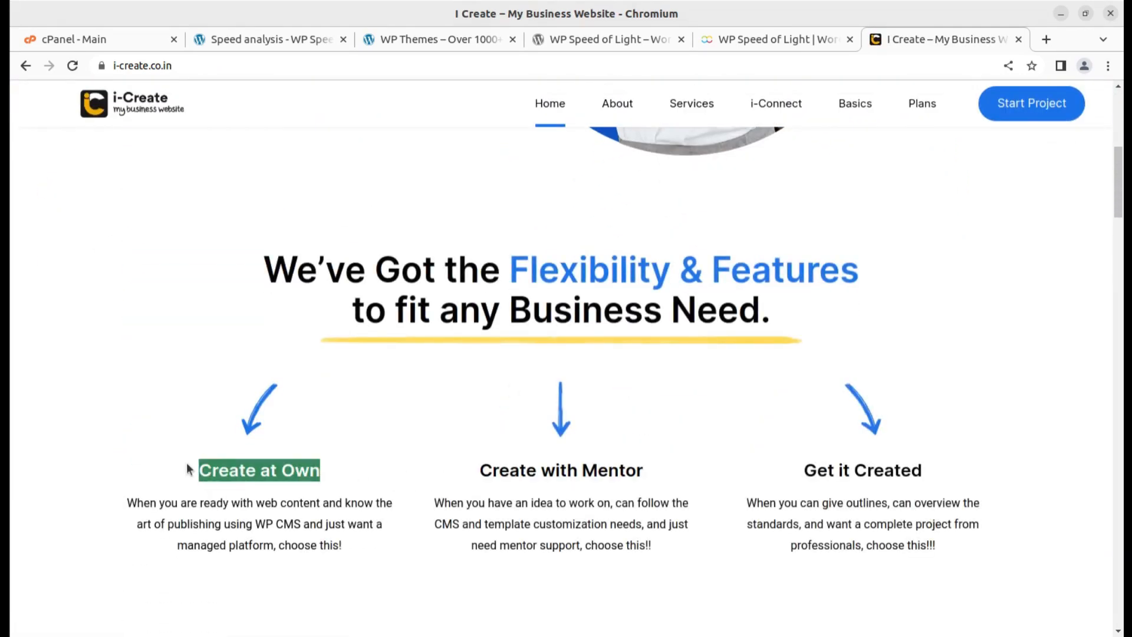
pyautogui.moveTo(803, 470); pyautogui.dragTo(954, 478)
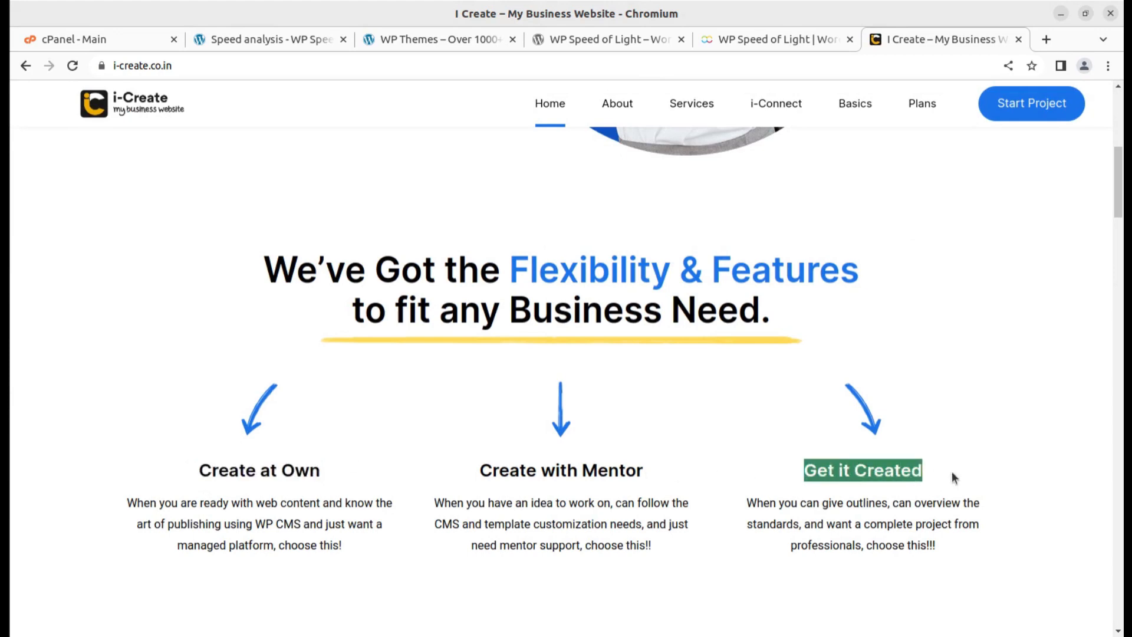
# Return to the WP Speed of Light speed analysis and examine the desktop test's scores, analysis metrics and detailed results.
pyautogui.click(247, 40)
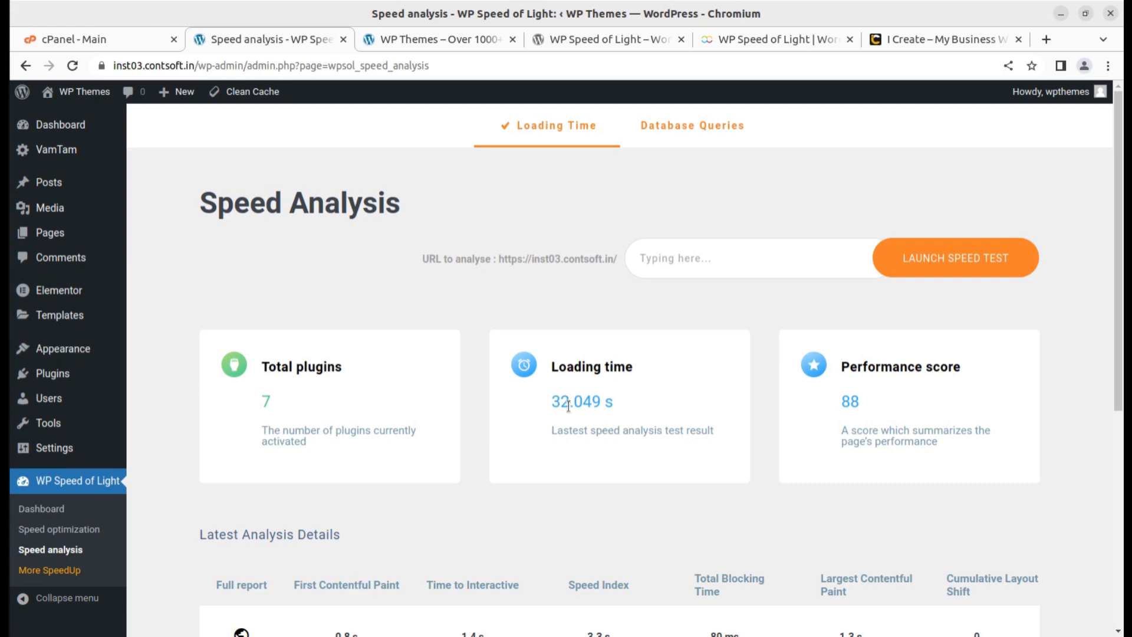
pyautogui.scroll(-3, 568, 406)
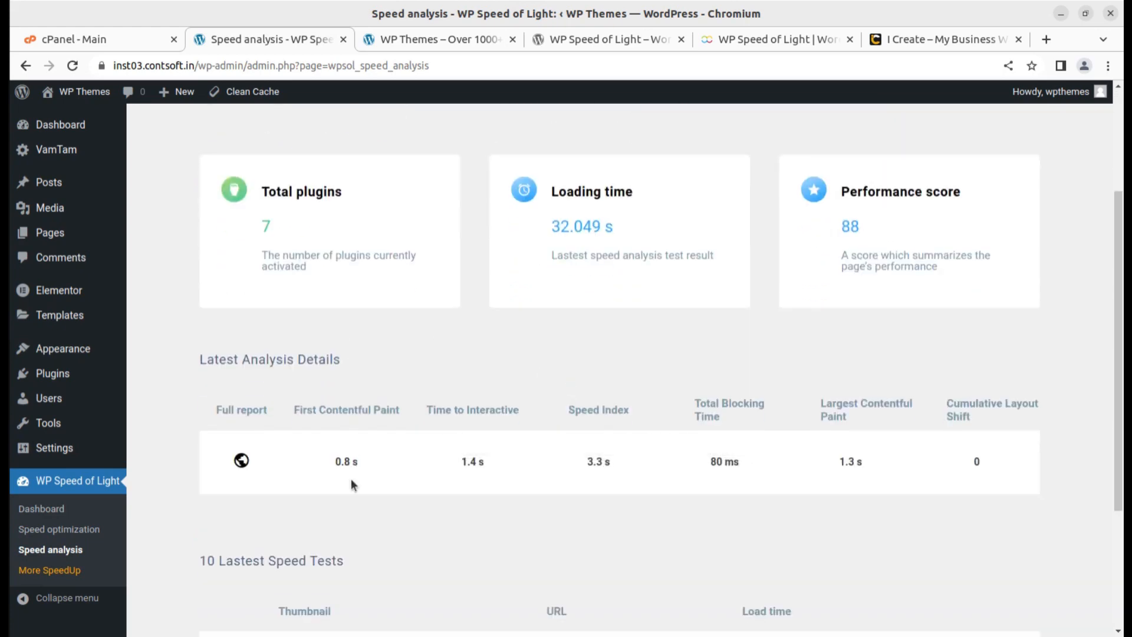
pyautogui.scroll(-3, 432, 461)
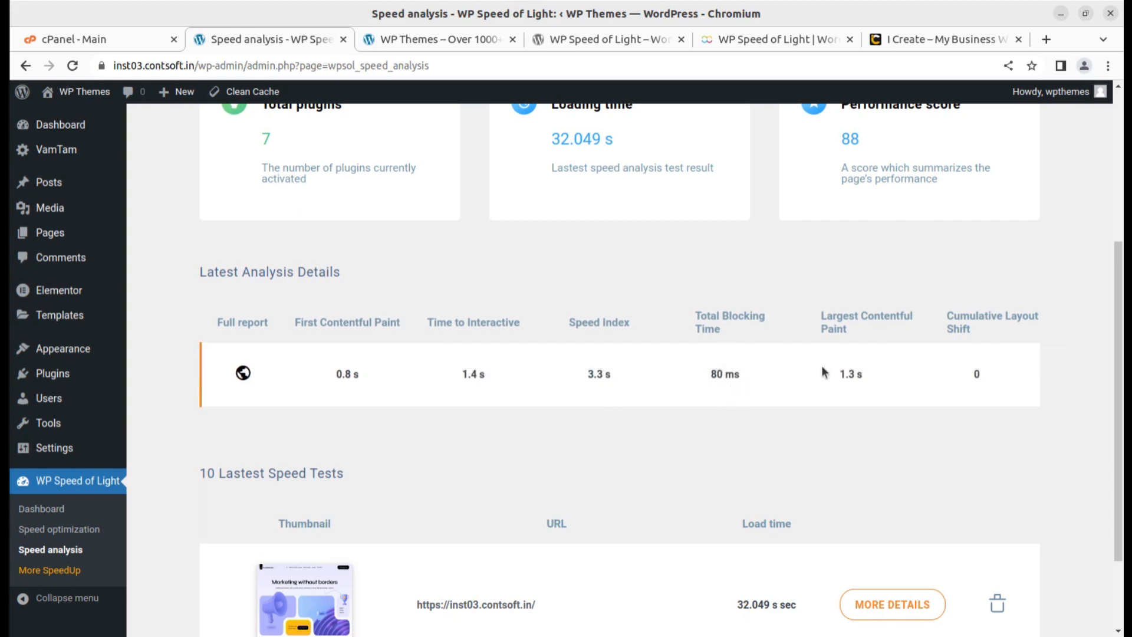
pyautogui.scroll(-2, 1049, 352)
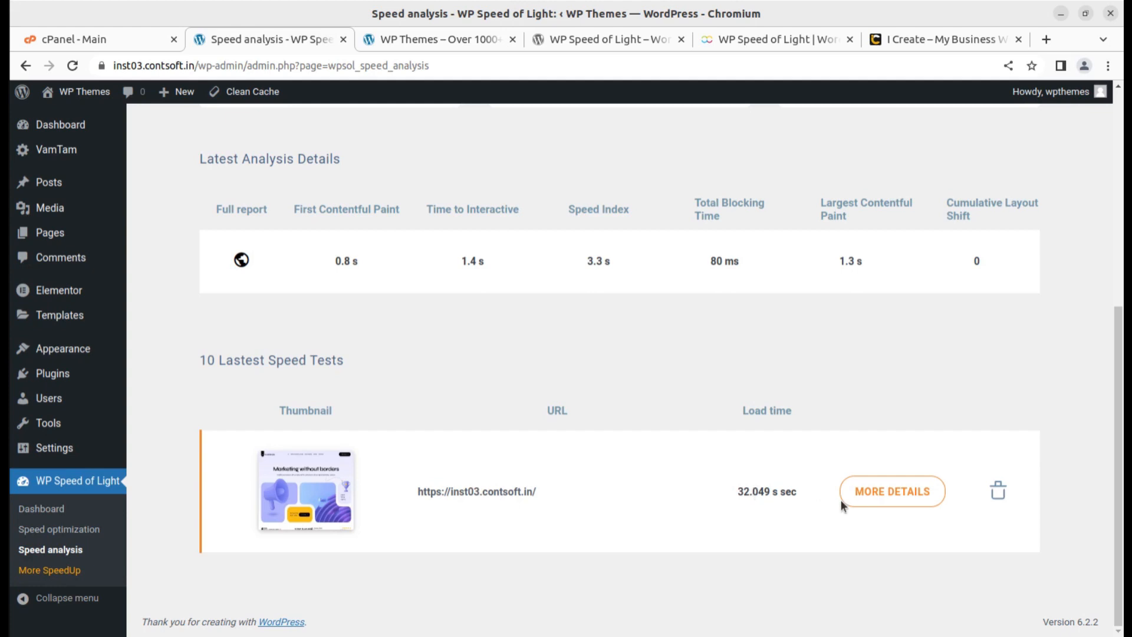
pyautogui.click(882, 493)
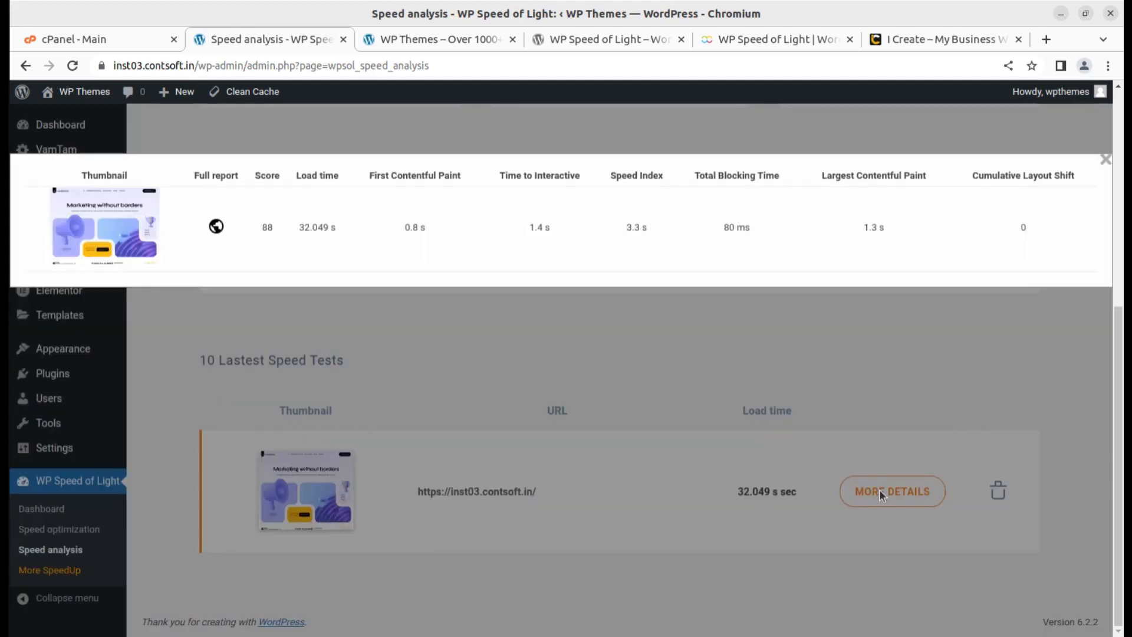
pyautogui.click(1104, 159)
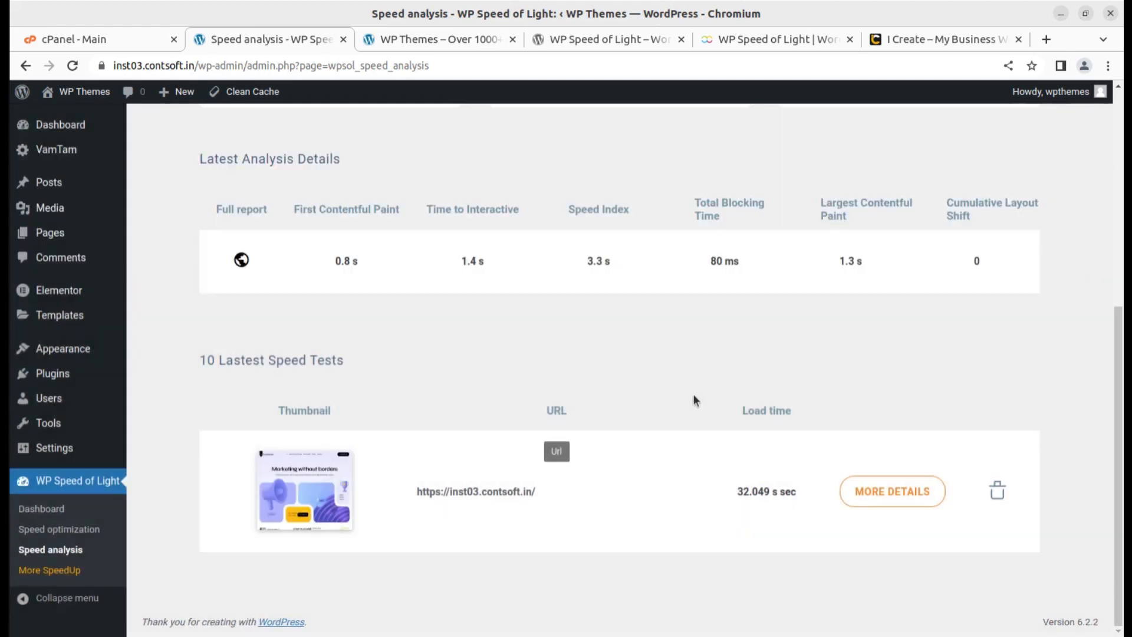
# Launch another speed test of the site's home page using the Mobile strategy device.
pyautogui.scroll(3, 692, 394)
pyautogui.scroll(5, 693, 396)
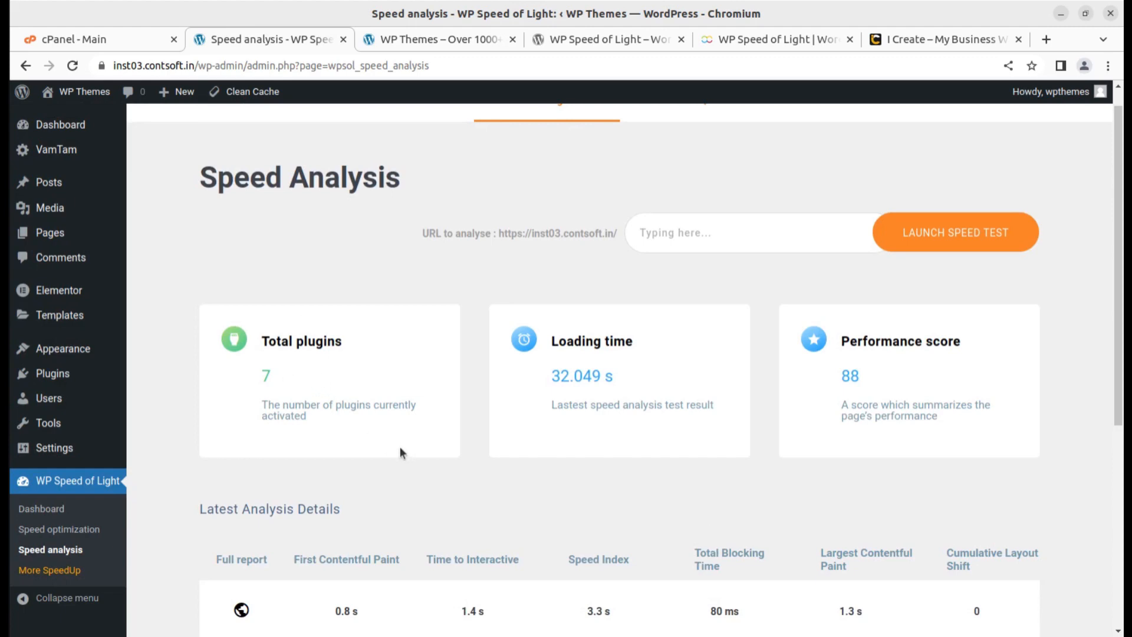
pyautogui.scroll(1, 914, 334)
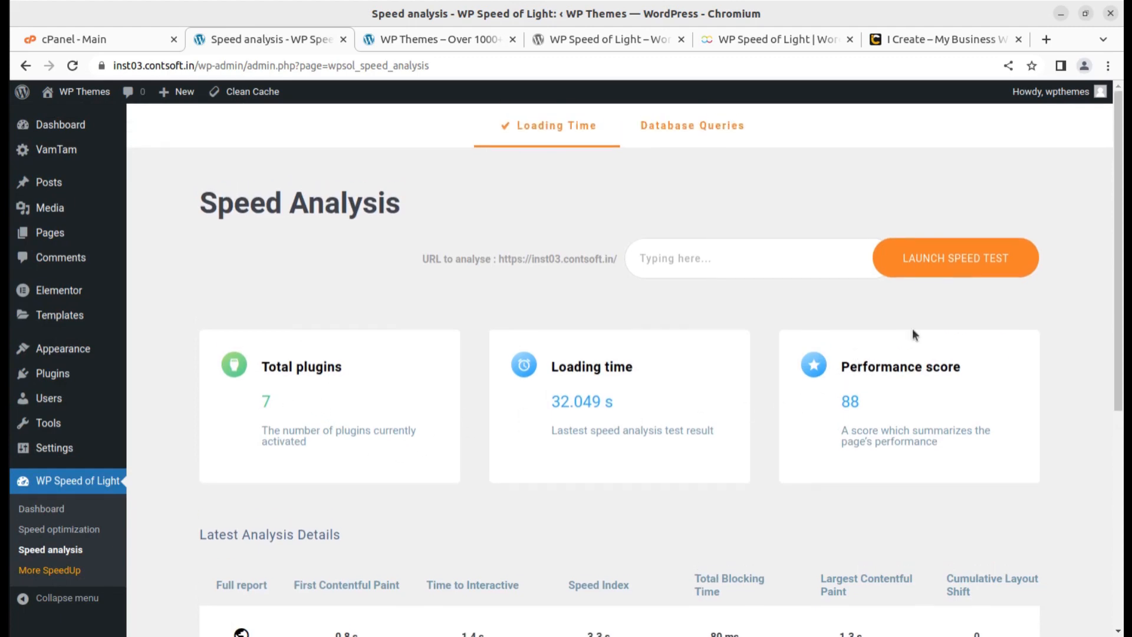
pyautogui.click(942, 270)
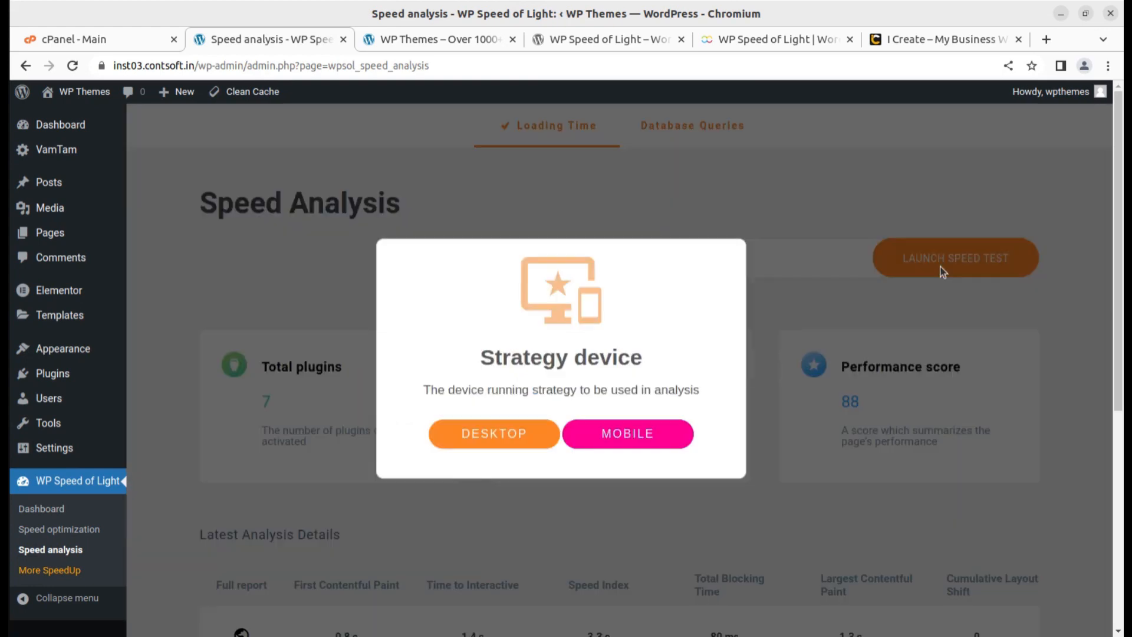
pyautogui.click(608, 435)
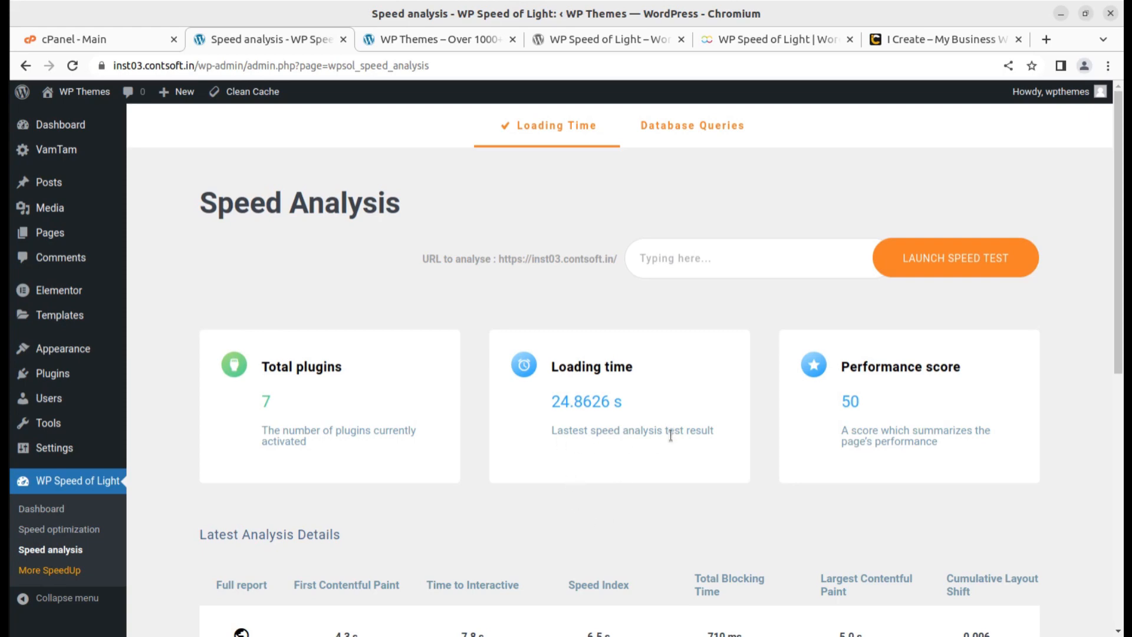
# Examine the mobile test's analysis details and compare the load times in the list of latest speed tests.
pyautogui.scroll(-3, 535, 601)
pyautogui.scroll(-3, 535, 589)
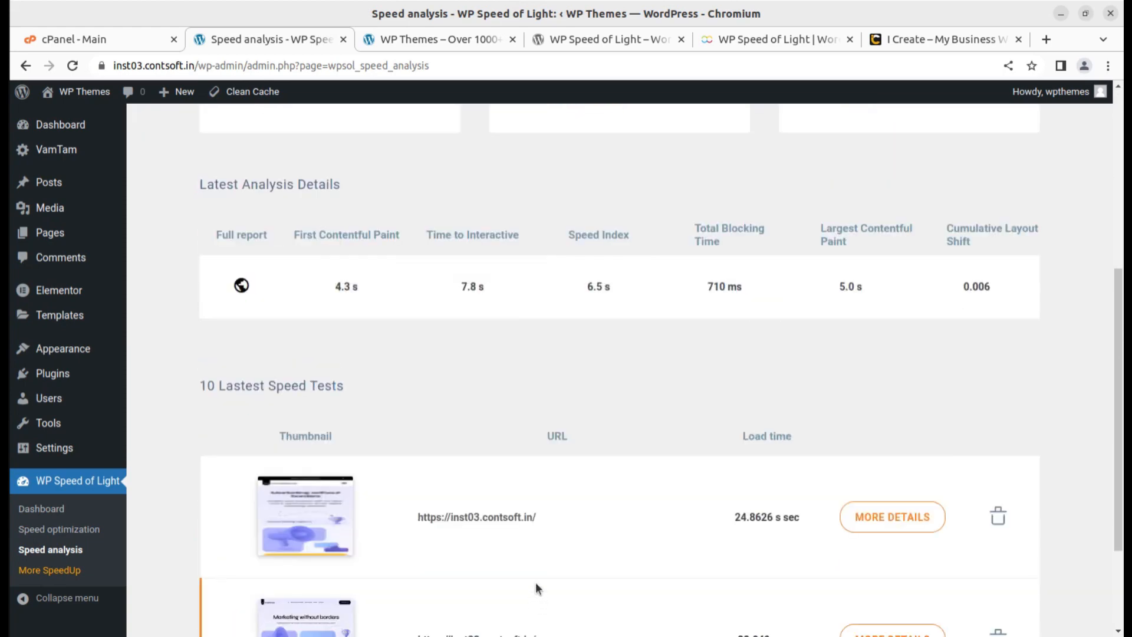
pyautogui.scroll(-2, 586, 557)
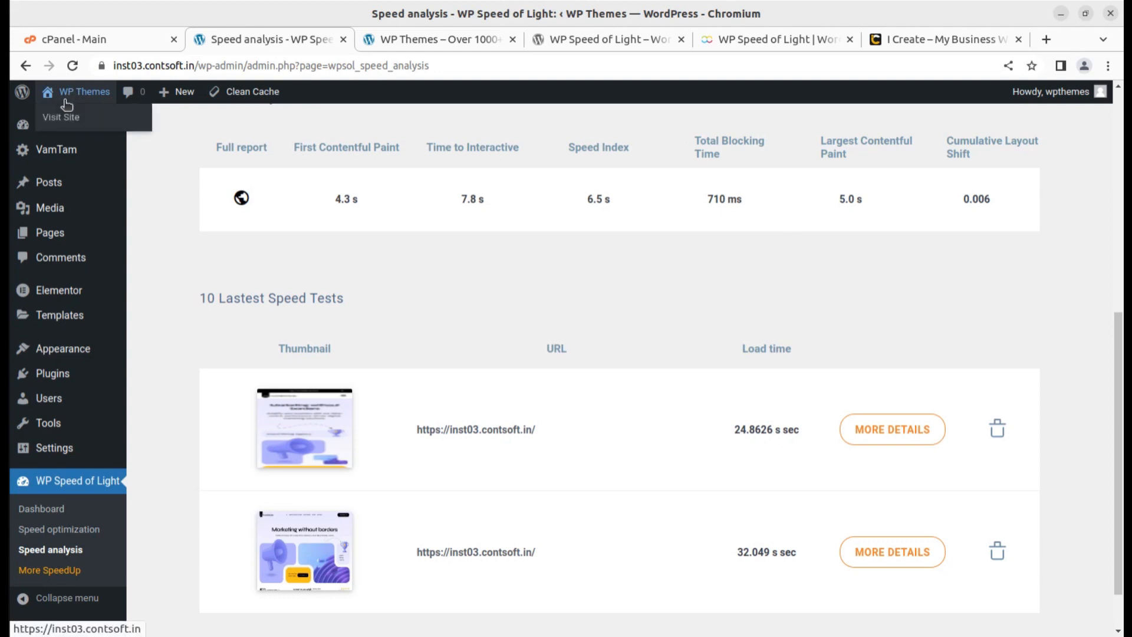
# View the site's live home page in a separate browser tab, and close that tab again.
pyautogui.middleClick(59, 116)
pyautogui.click(355, 39)
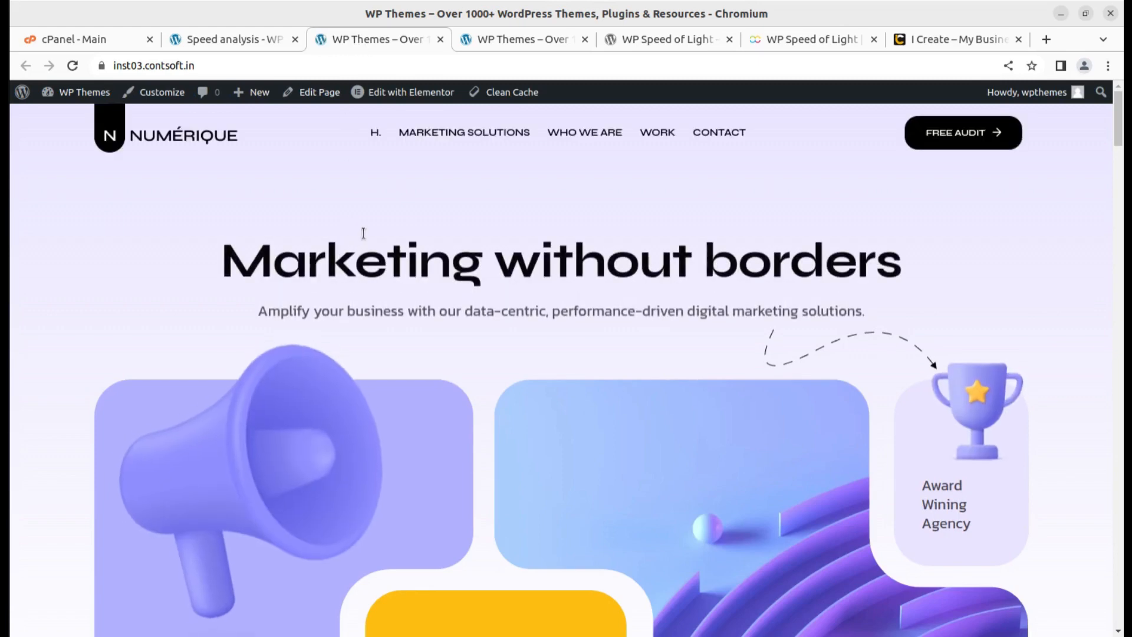
pyautogui.click(441, 40)
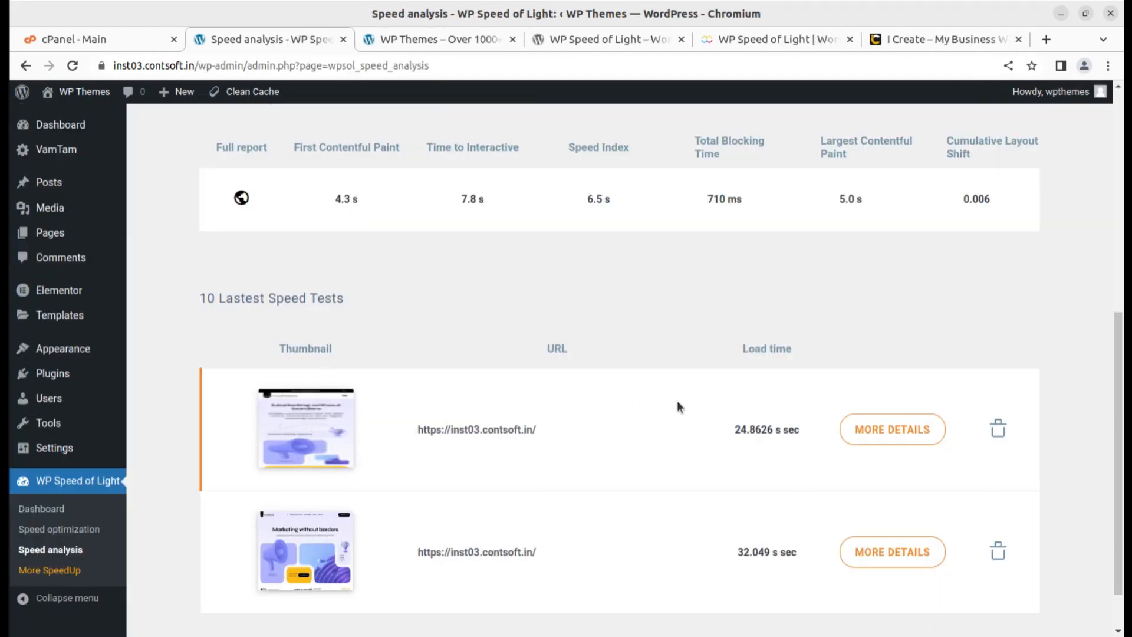
# Run the Database Queries analysis for the site's home page and view its results for plugins, theme and WP Core.
pyautogui.scroll(5, 671, 386)
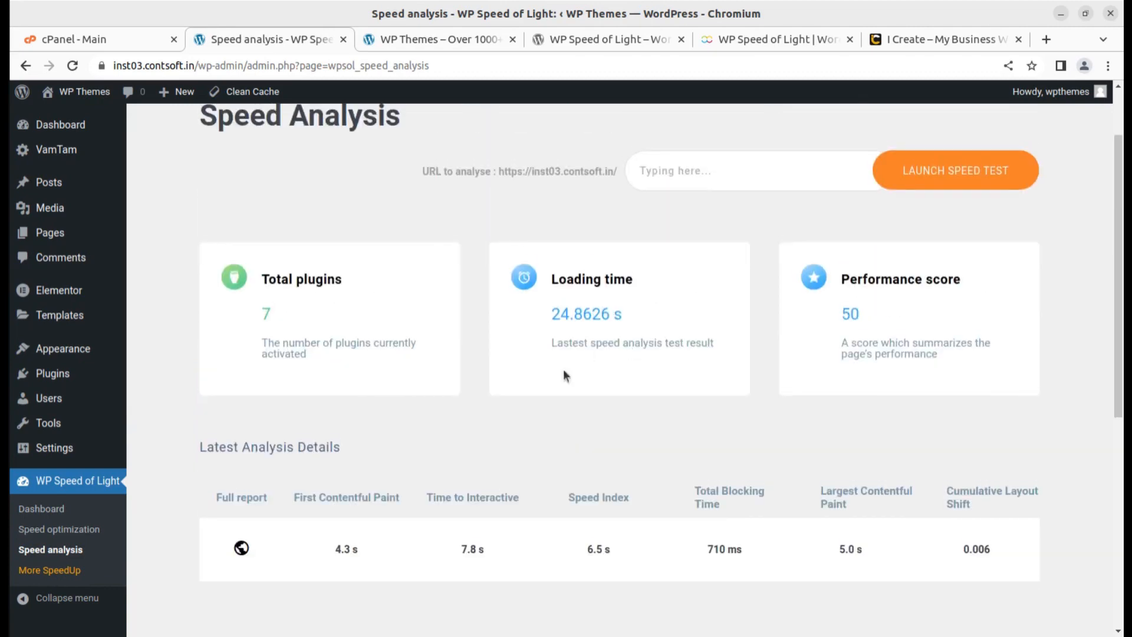
pyautogui.scroll(2, 649, 337)
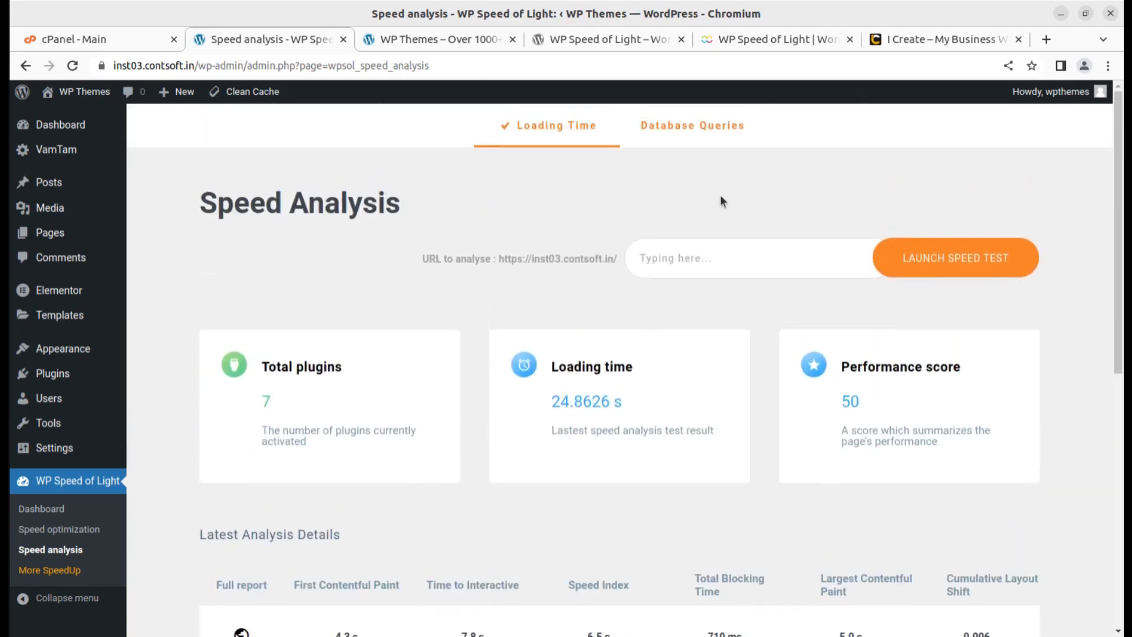
pyautogui.click(683, 129)
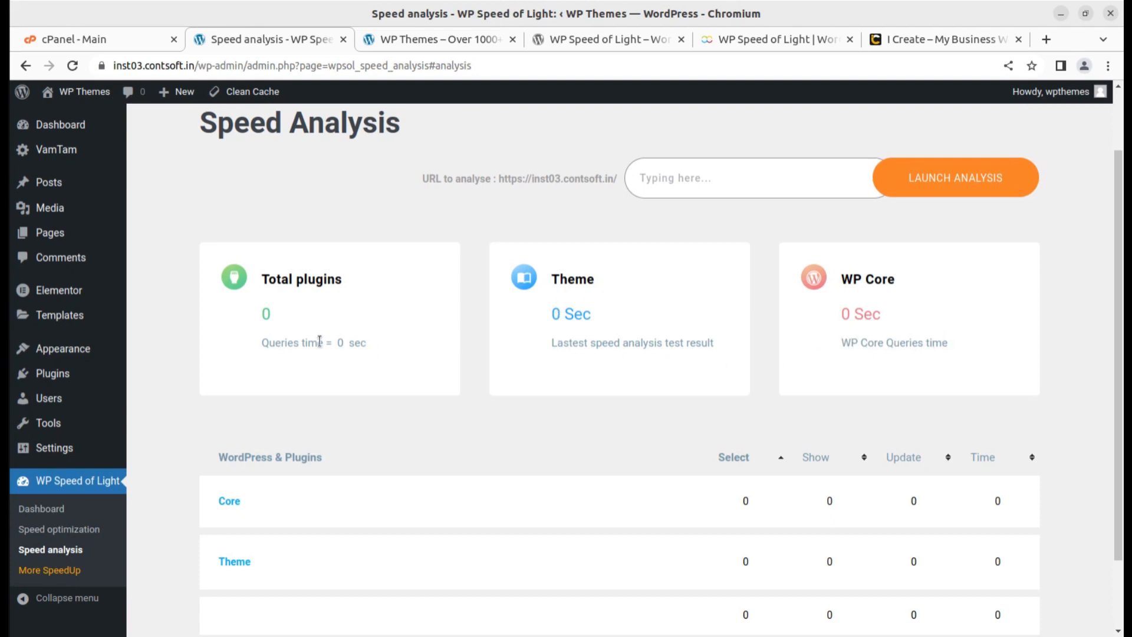
pyautogui.click(942, 190)
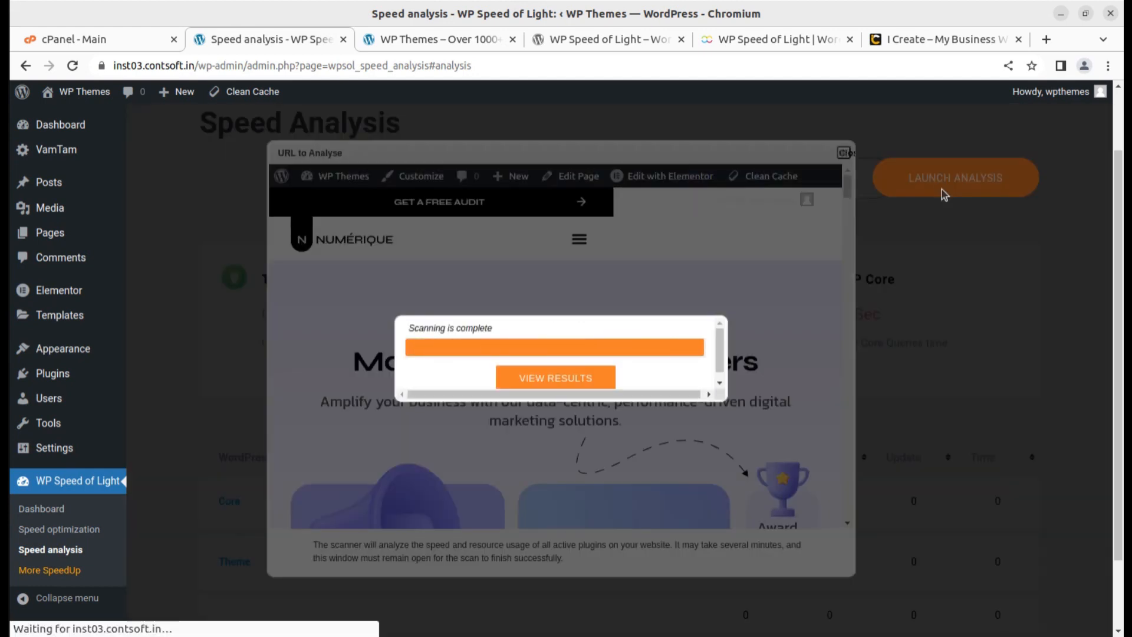
pyautogui.click(570, 381)
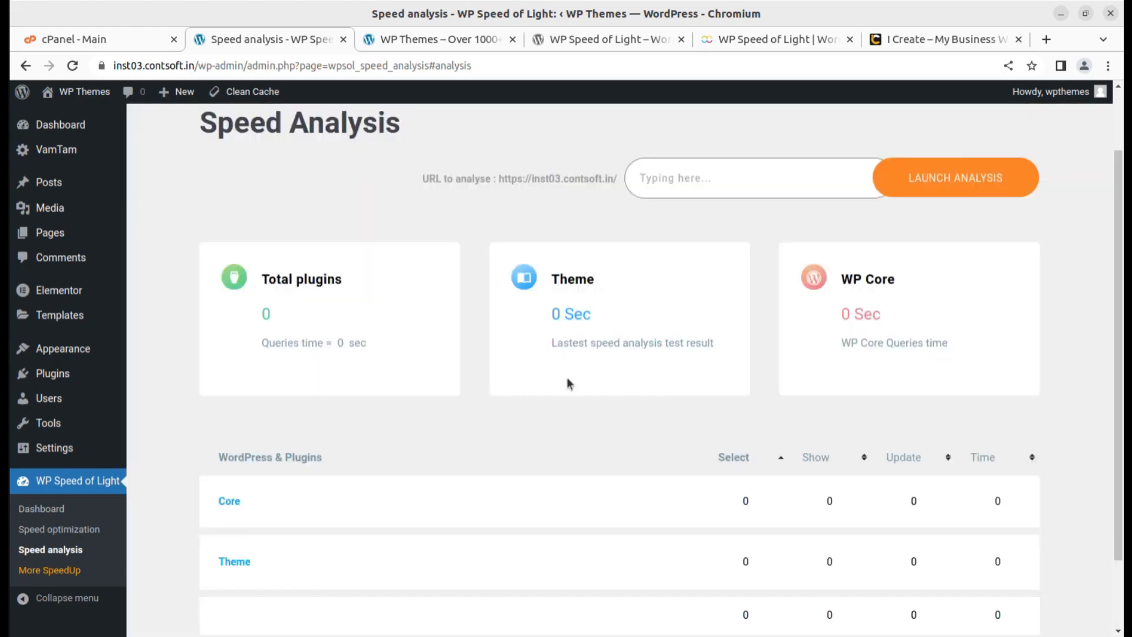
pyautogui.scroll(-3, 569, 383)
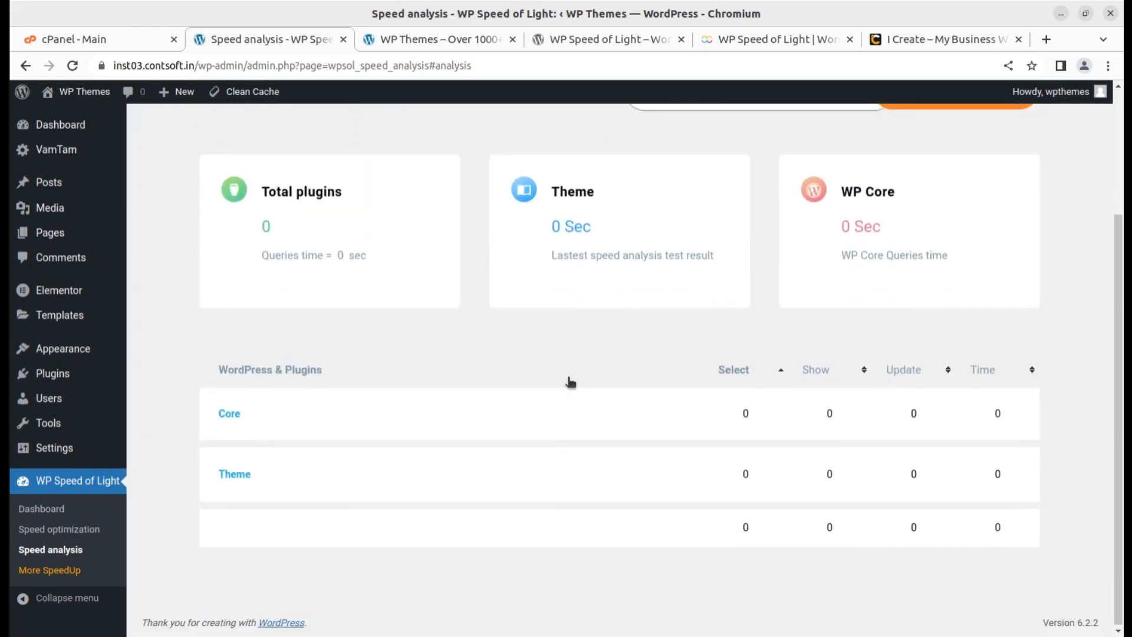
# Return to the Loading Time analysis and compare the load times of the latest speed tests.
pyautogui.scroll(5, 570, 382)
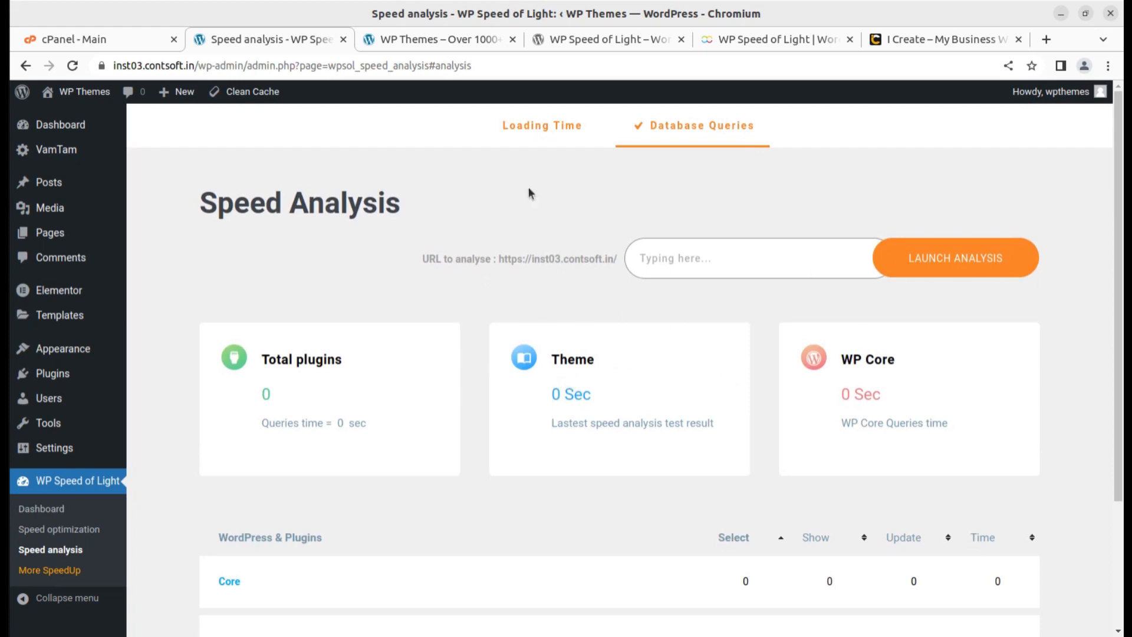
pyautogui.click(533, 130)
pyautogui.scroll(-4, 412, 407)
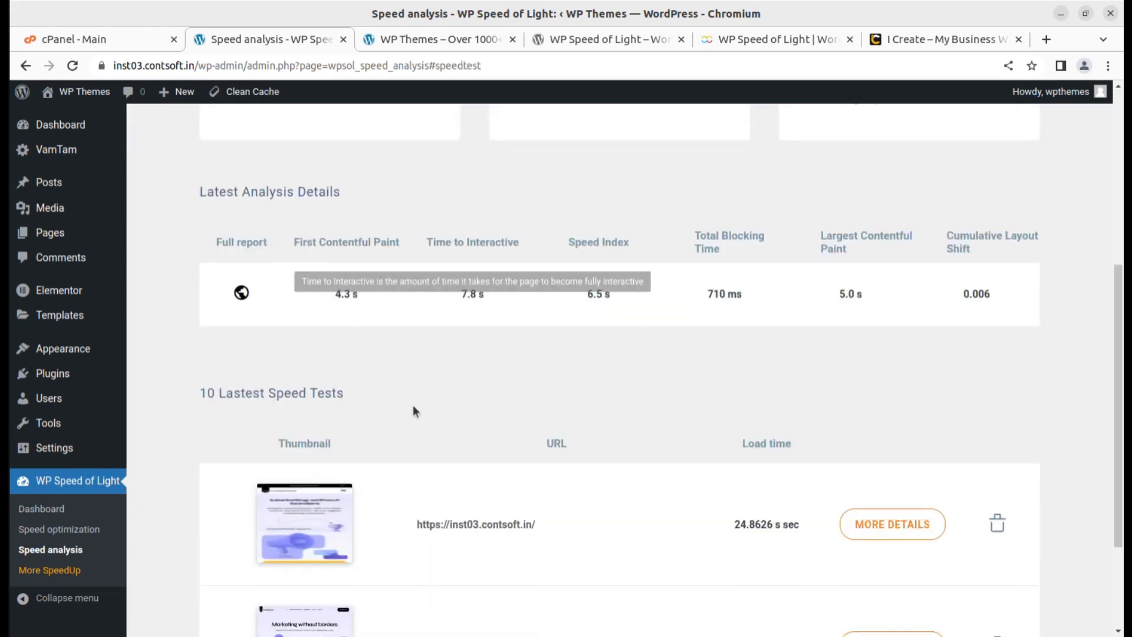
pyautogui.scroll(-3, 714, 486)
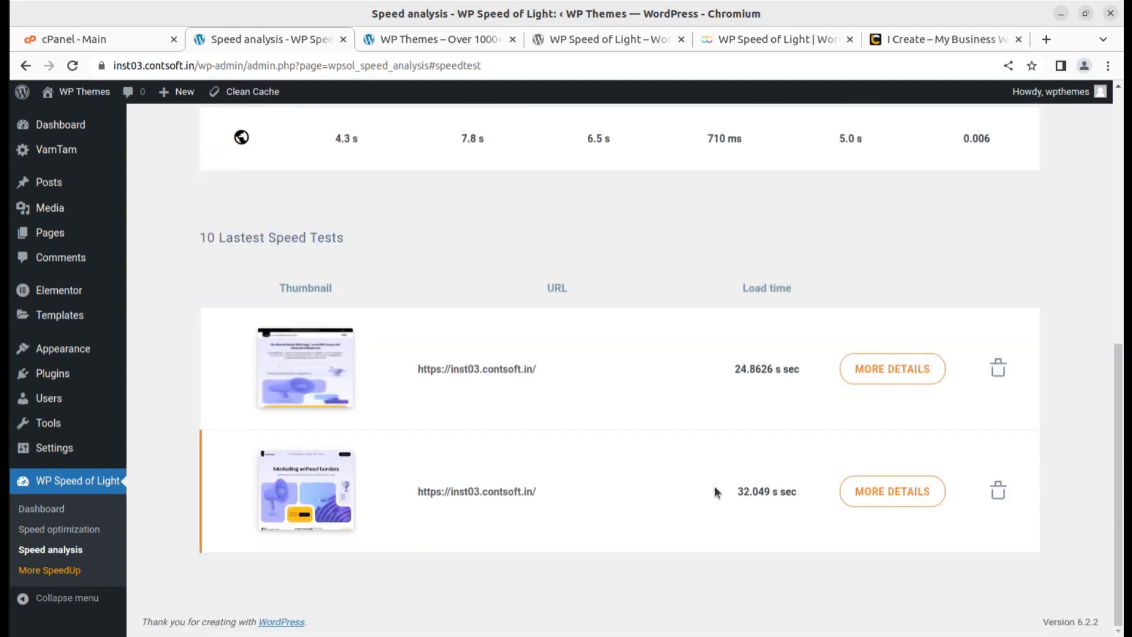
# Review the Speed optimization settings for Speedup, WordPress, Group & Minify, Advanced, WooCommerce and Image Compression.
pyautogui.click(83, 529)
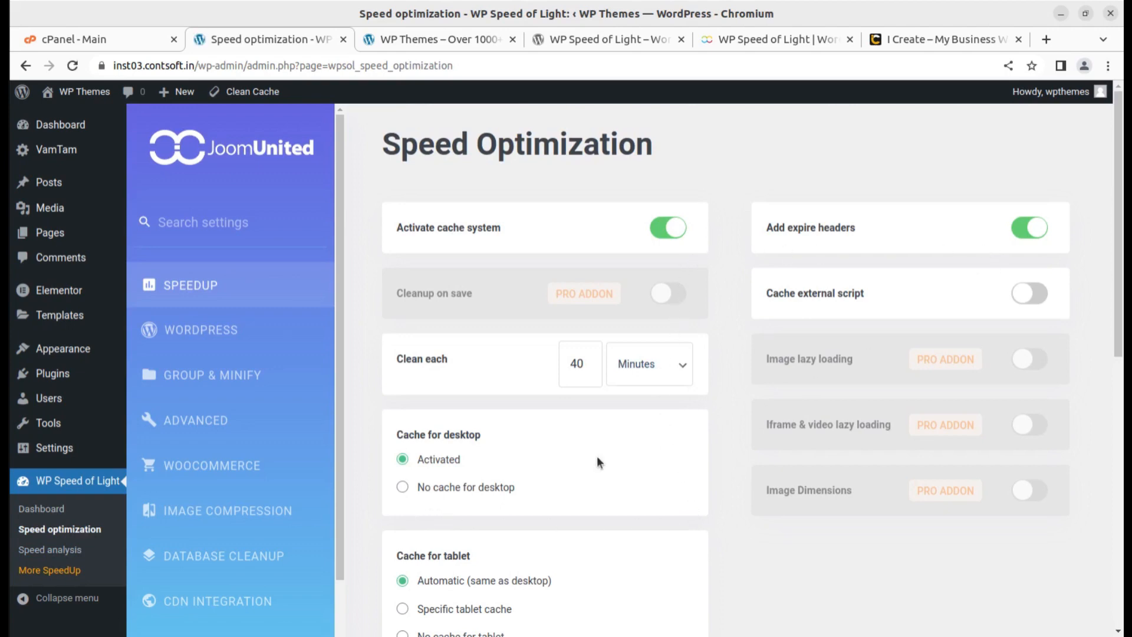
pyautogui.scroll(-3, 515, 457)
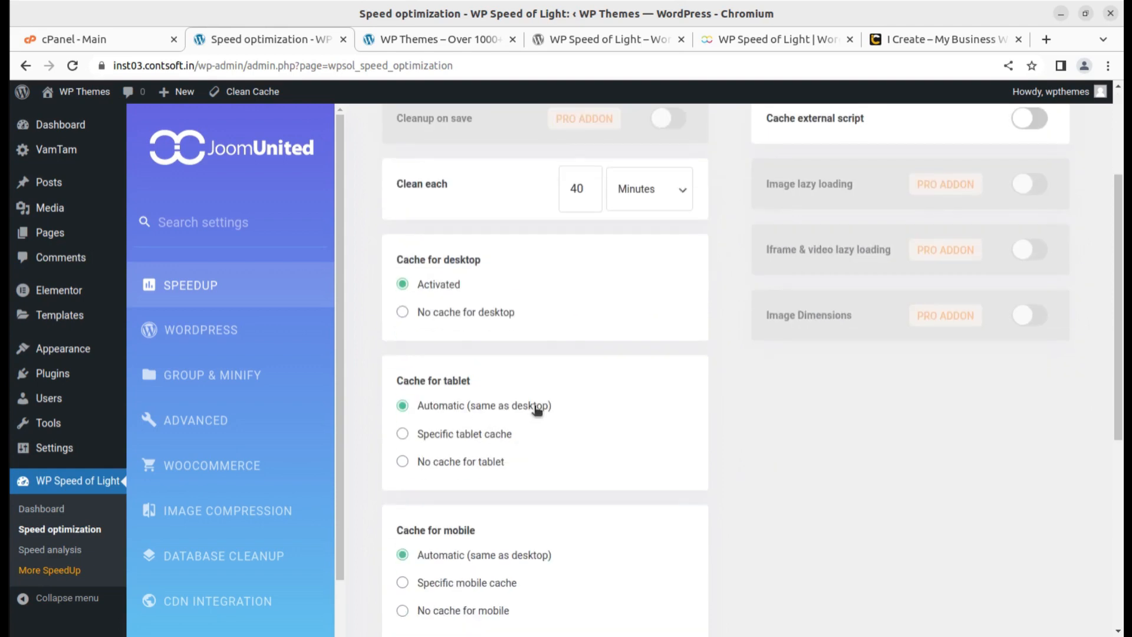
pyautogui.scroll(2, 858, 374)
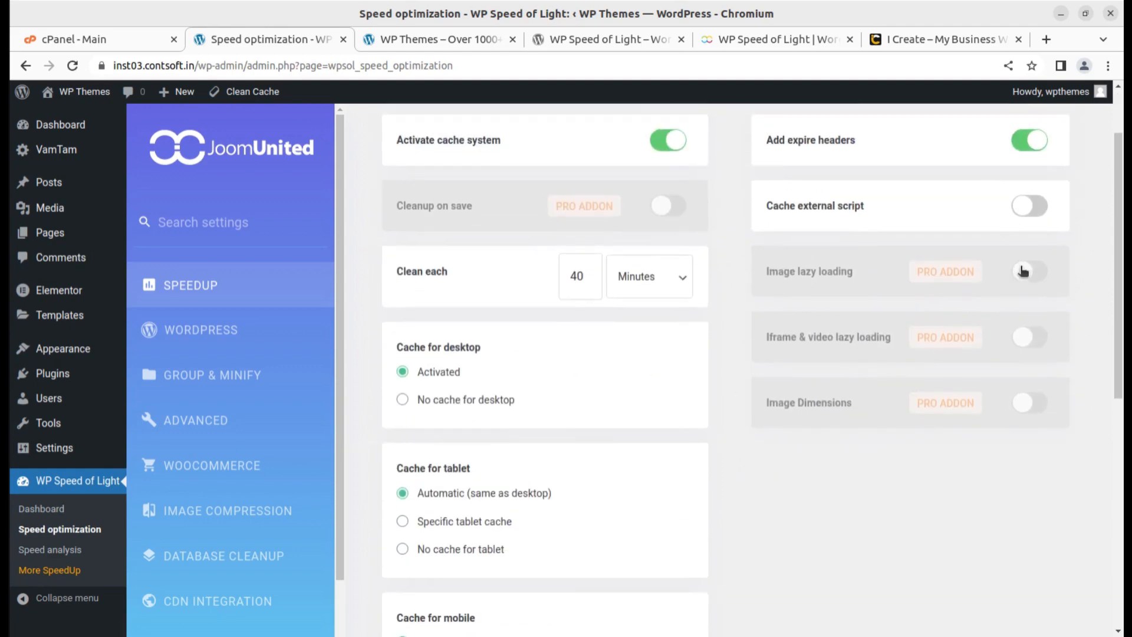
pyautogui.click(201, 328)
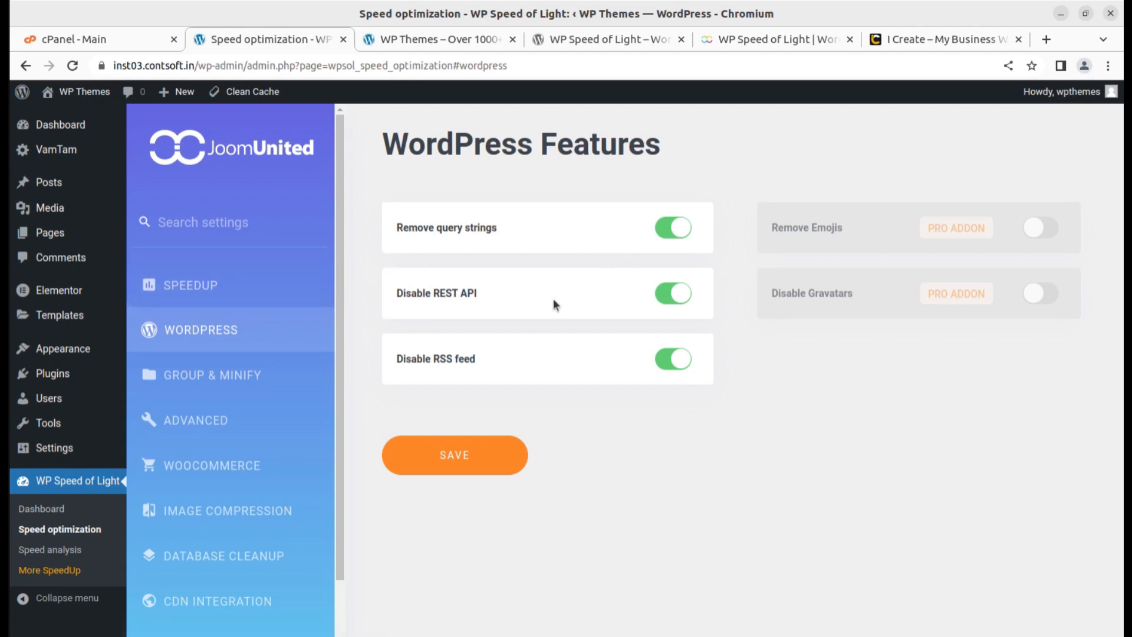
pyautogui.click(184, 387)
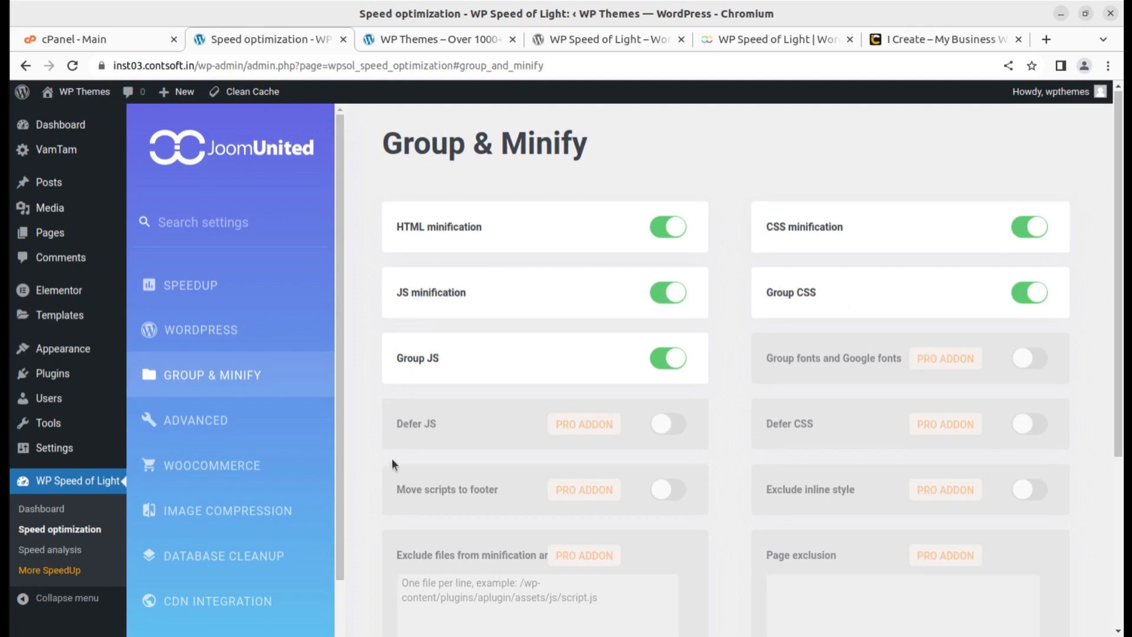
pyautogui.click(203, 425)
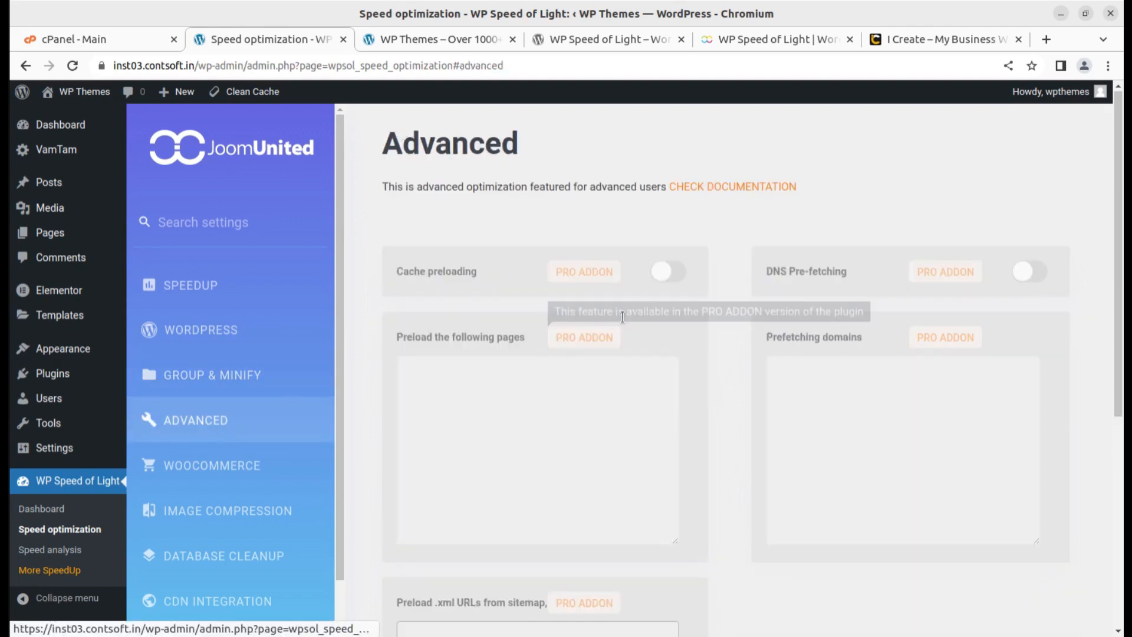
pyautogui.scroll(-3, 741, 359)
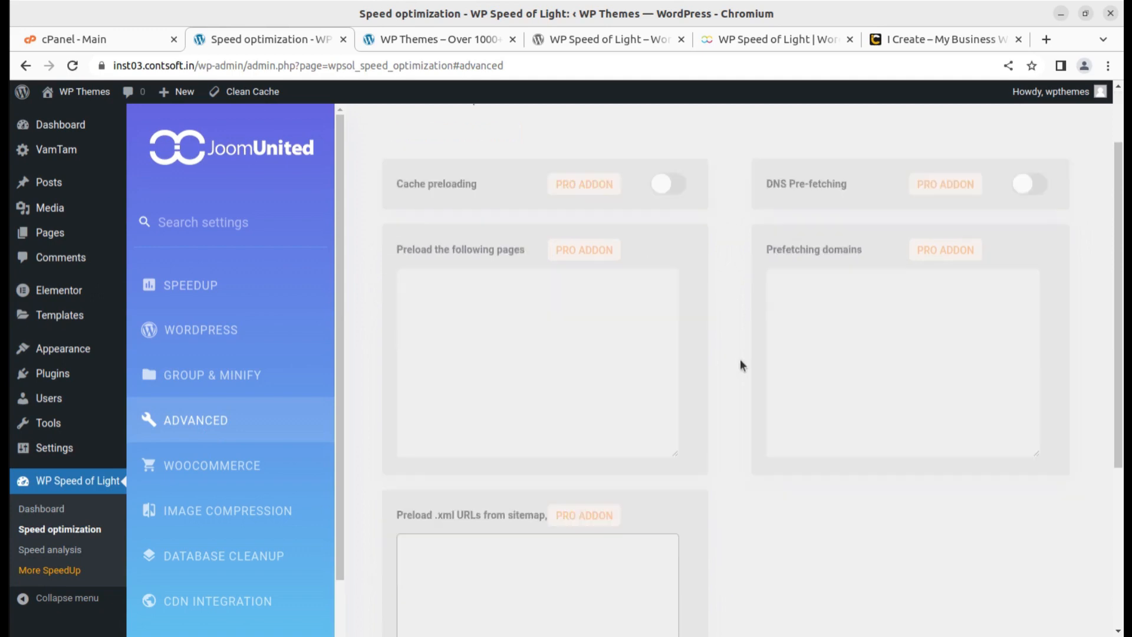
pyautogui.click(221, 475)
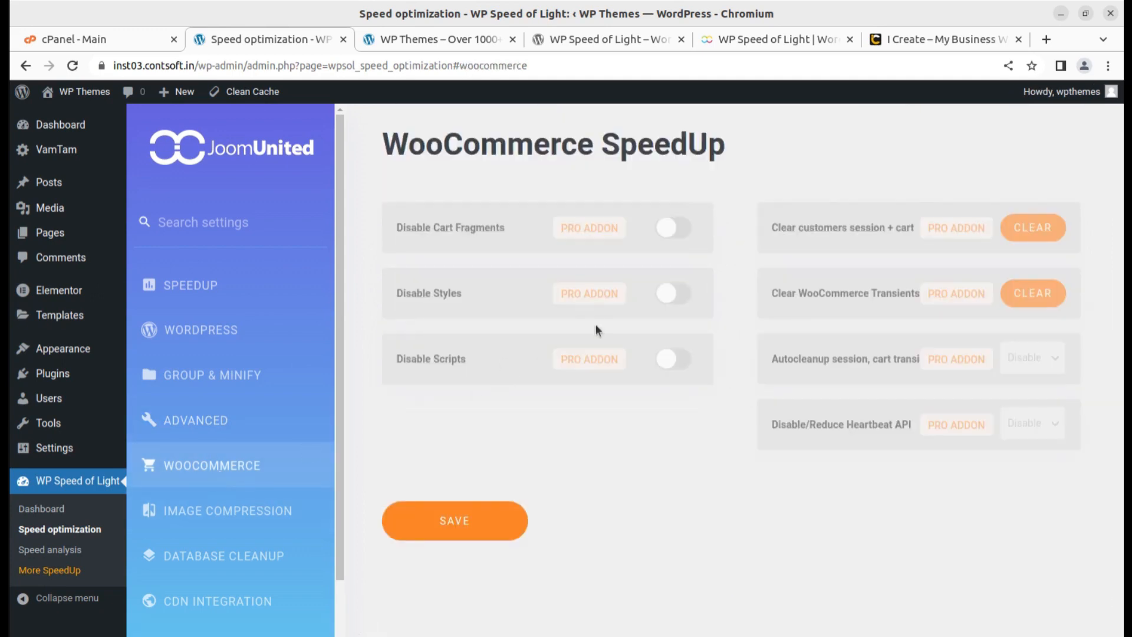
pyautogui.click(260, 519)
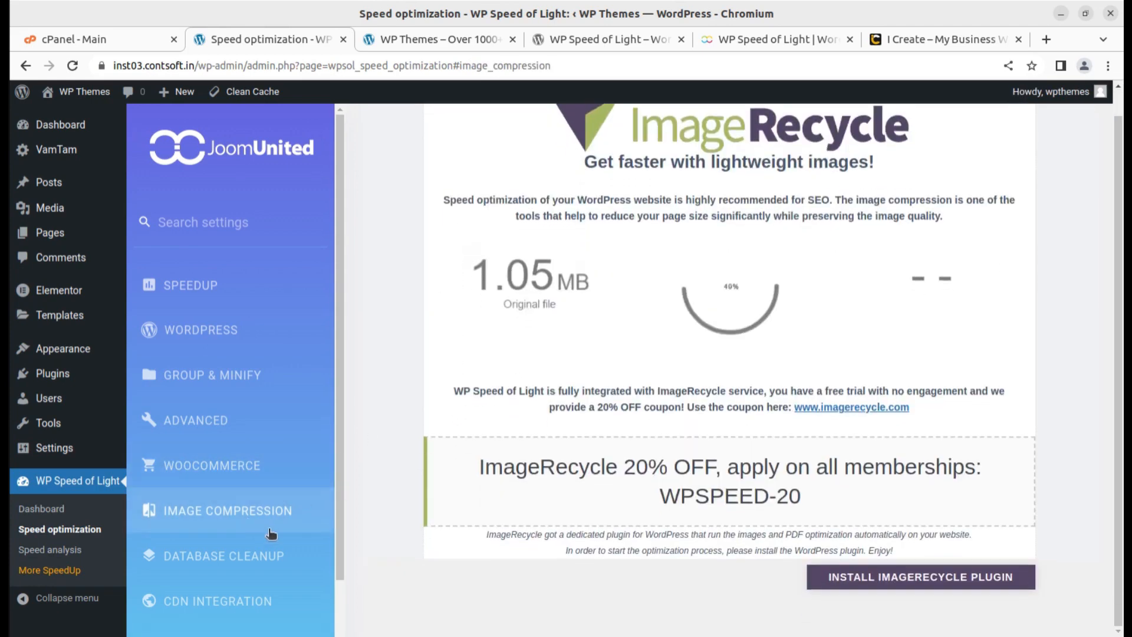
# Select all available cleanup items in the Database cleanup settings and check the list of selected items.
pyautogui.click(233, 563)
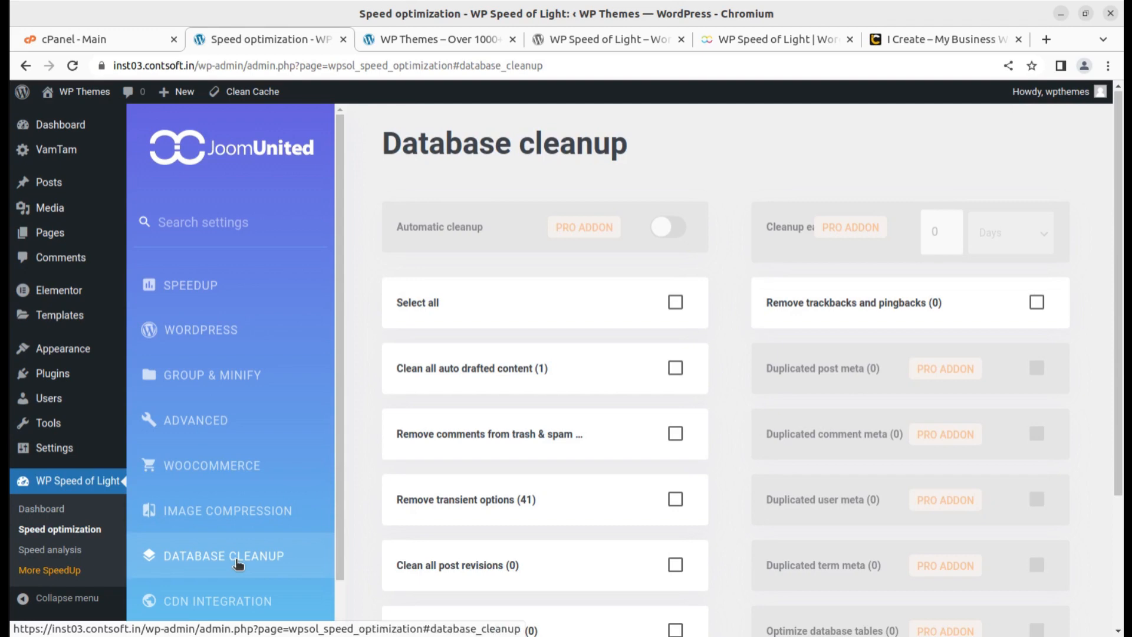
pyautogui.click(676, 303)
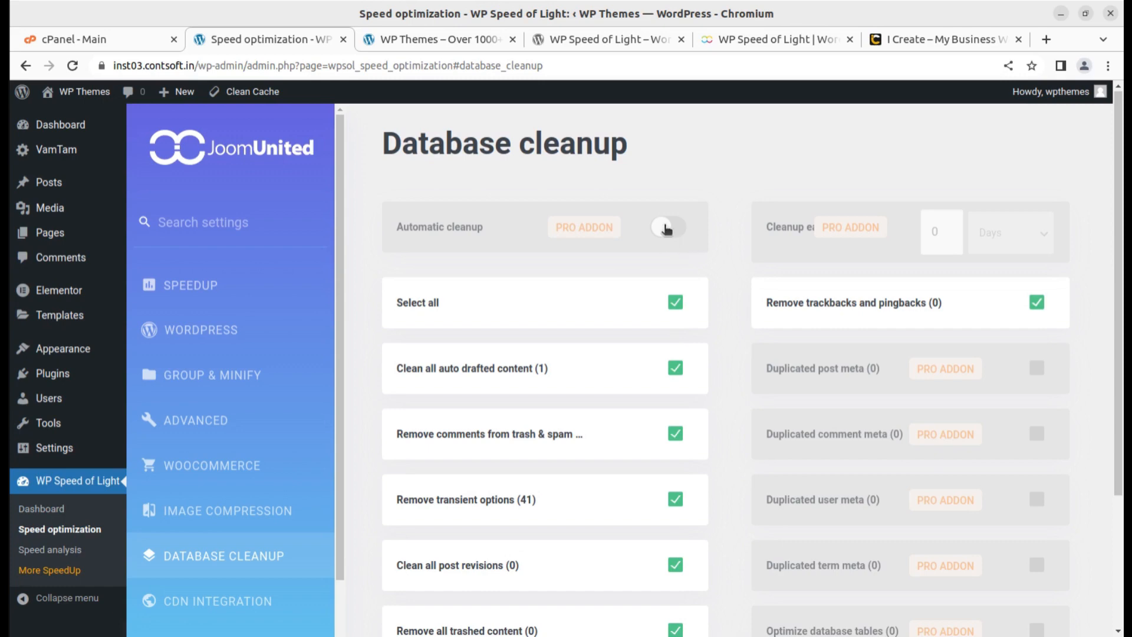
pyautogui.scroll(-3, 812, 319)
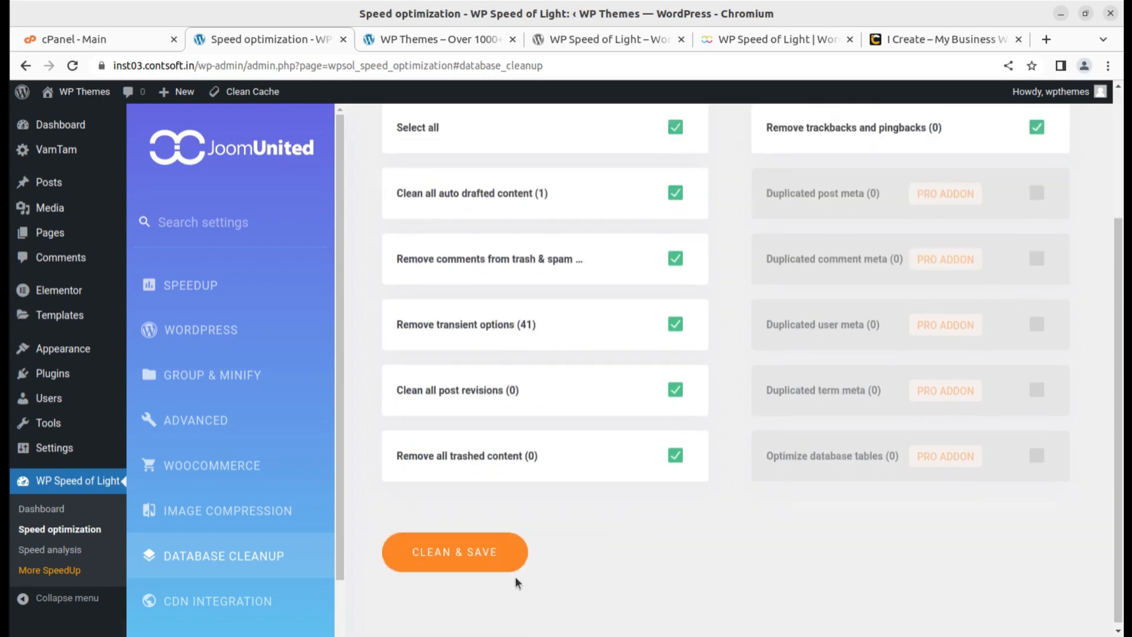
pyautogui.scroll(2, 583, 377)
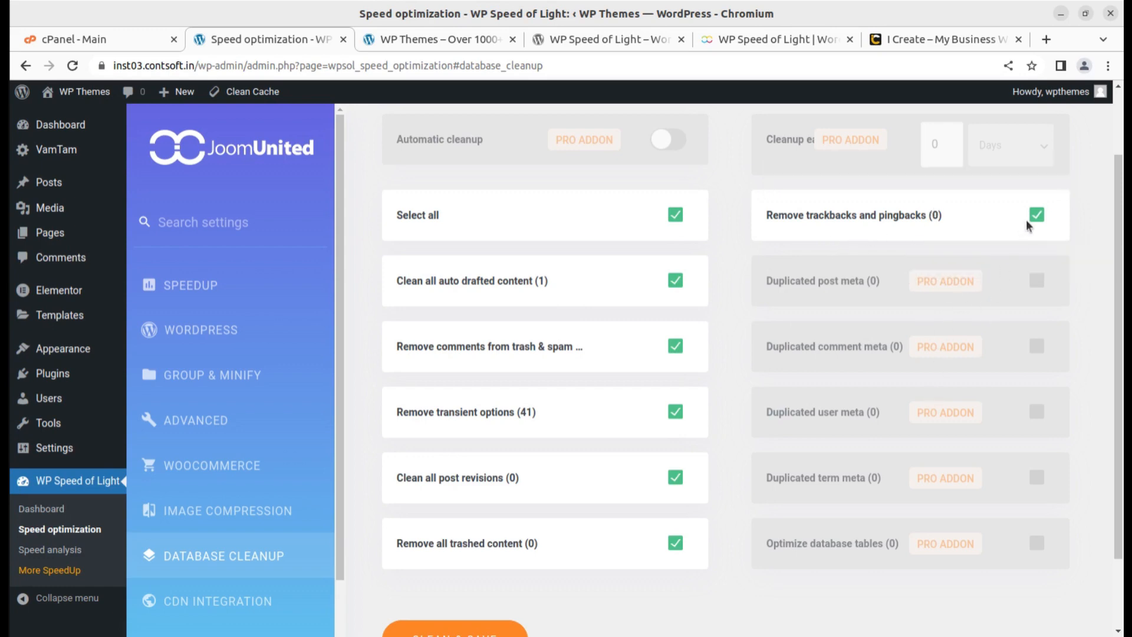
pyautogui.scroll(-2, 628, 423)
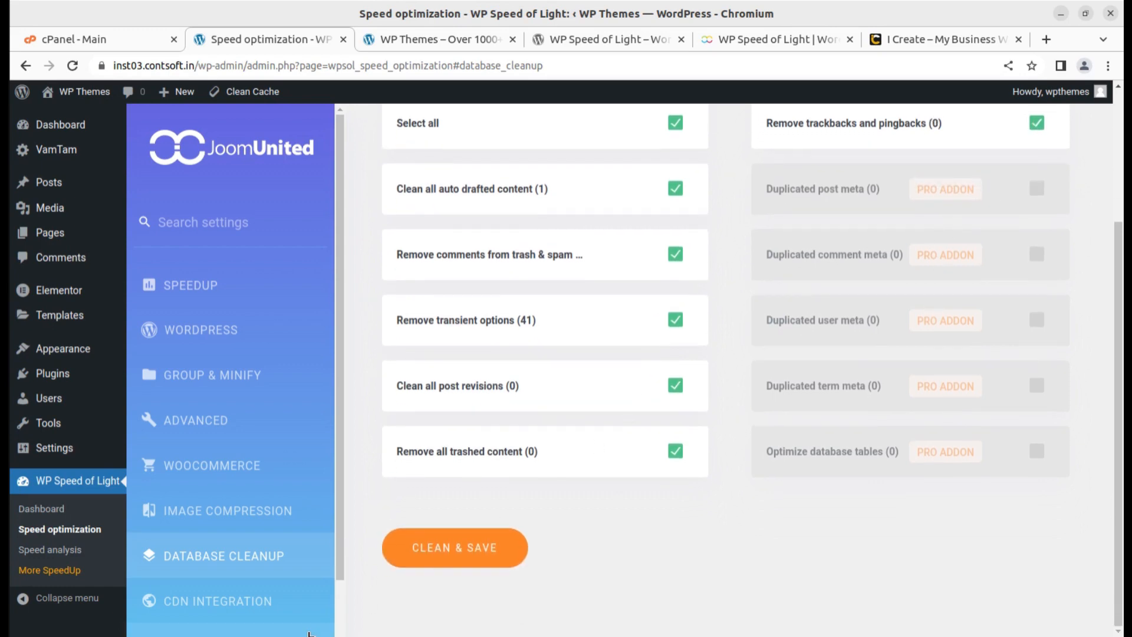
# Look over the CDN Integration settings and return to the Speedup settings.
pyautogui.click(212, 612)
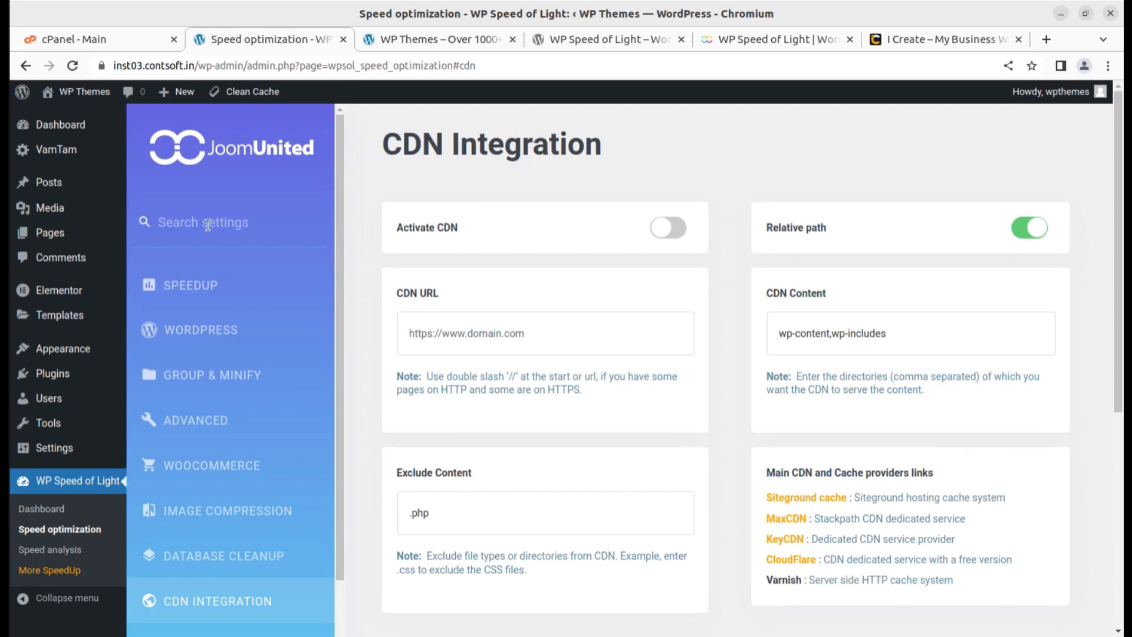
pyautogui.click(186, 287)
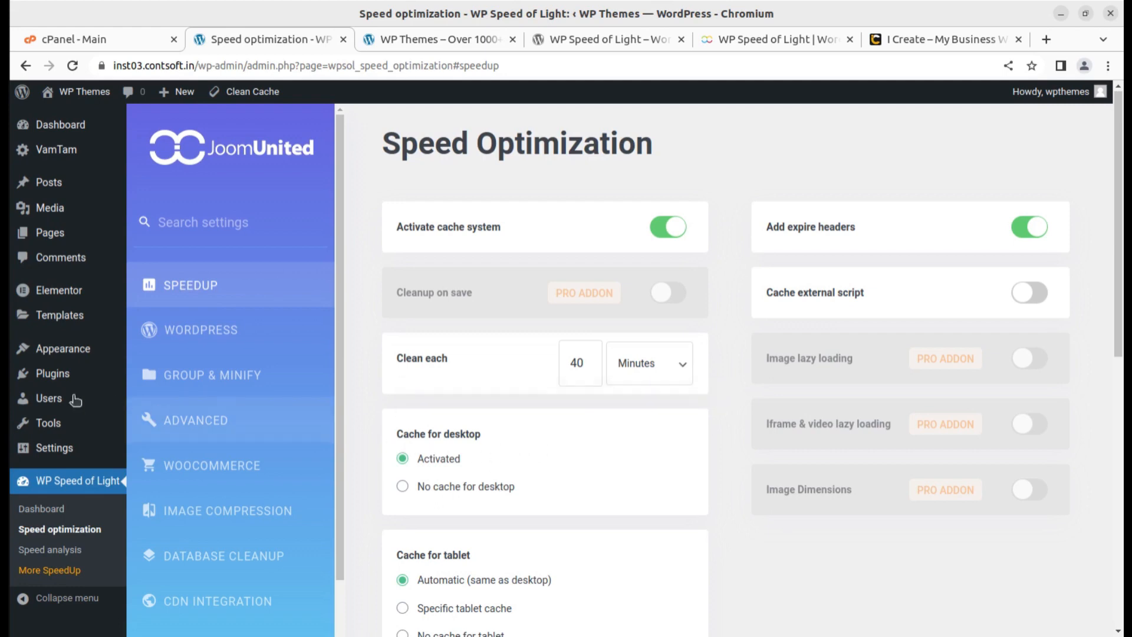
# Upload wp-speed-of-light-addon.zip from the wp-speed-of-light-pro-addon folder in Downloads as a new plugin, install it and activate it.
pyautogui.moveTo(52, 378)
pyautogui.click(157, 397)
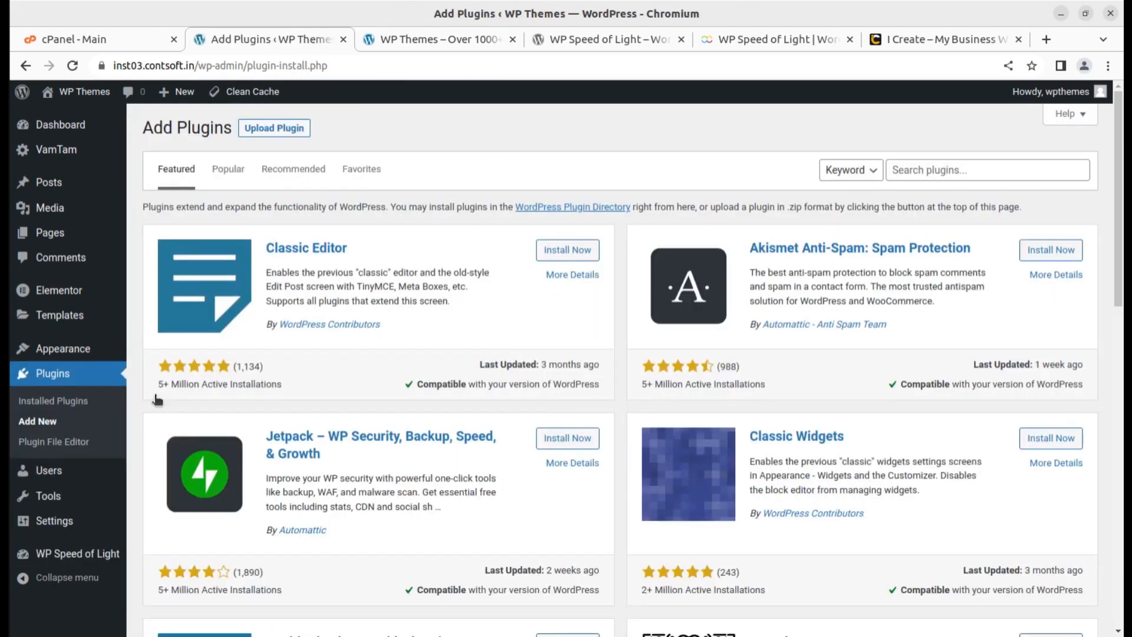
pyautogui.click(298, 129)
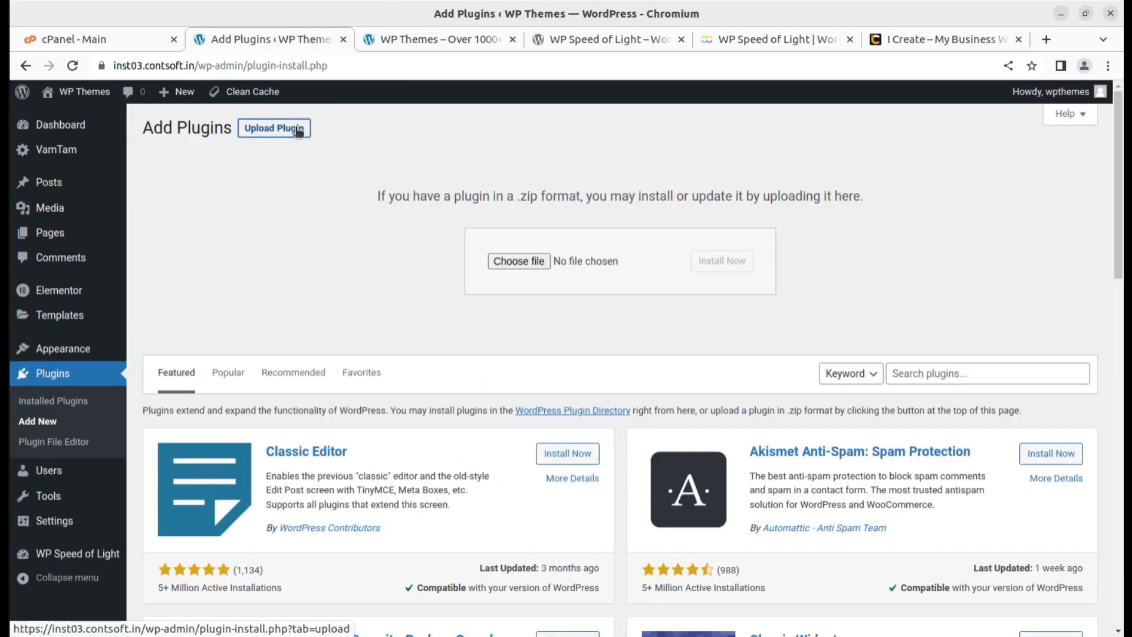
pyautogui.click(518, 261)
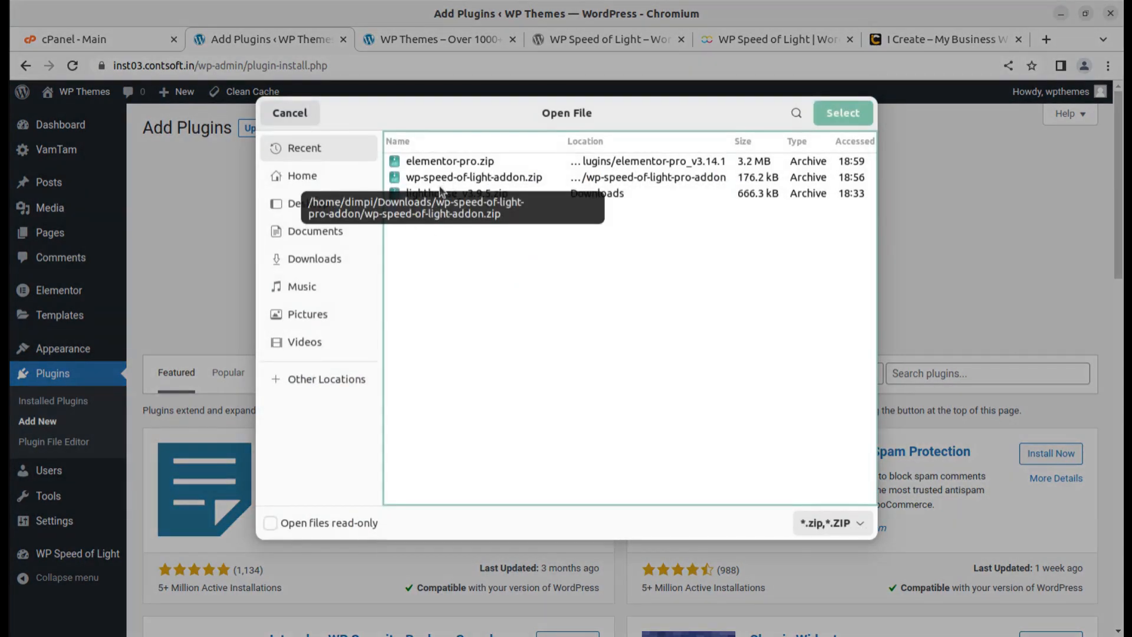
pyautogui.click(312, 259)
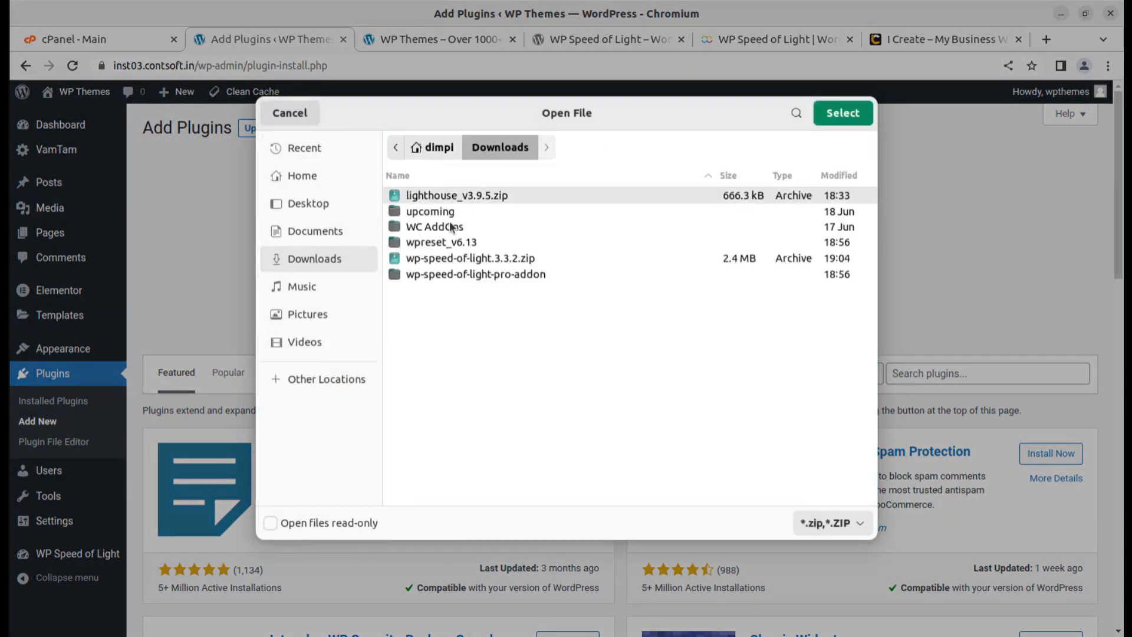
pyautogui.doubleClick(459, 275)
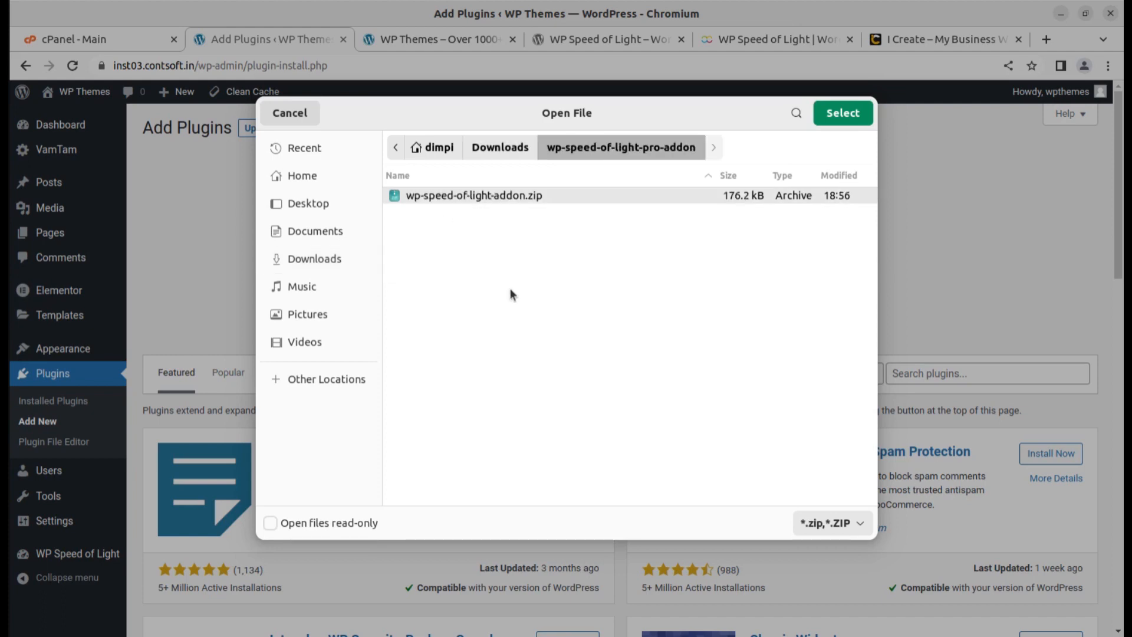
pyautogui.click(842, 113)
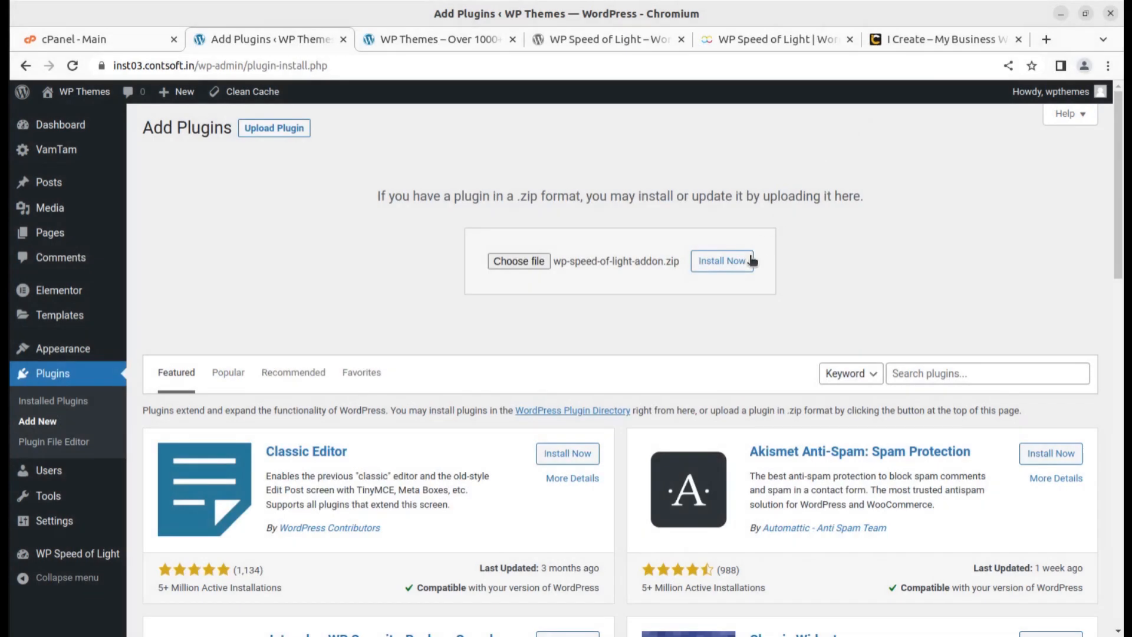
pyautogui.click(740, 266)
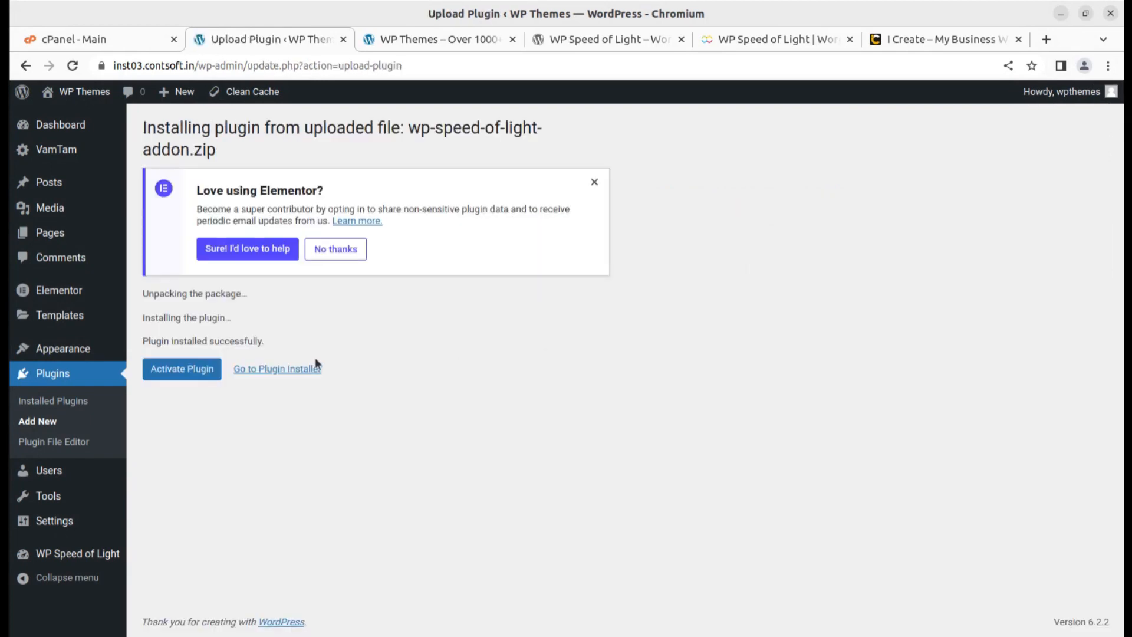
pyautogui.click(197, 373)
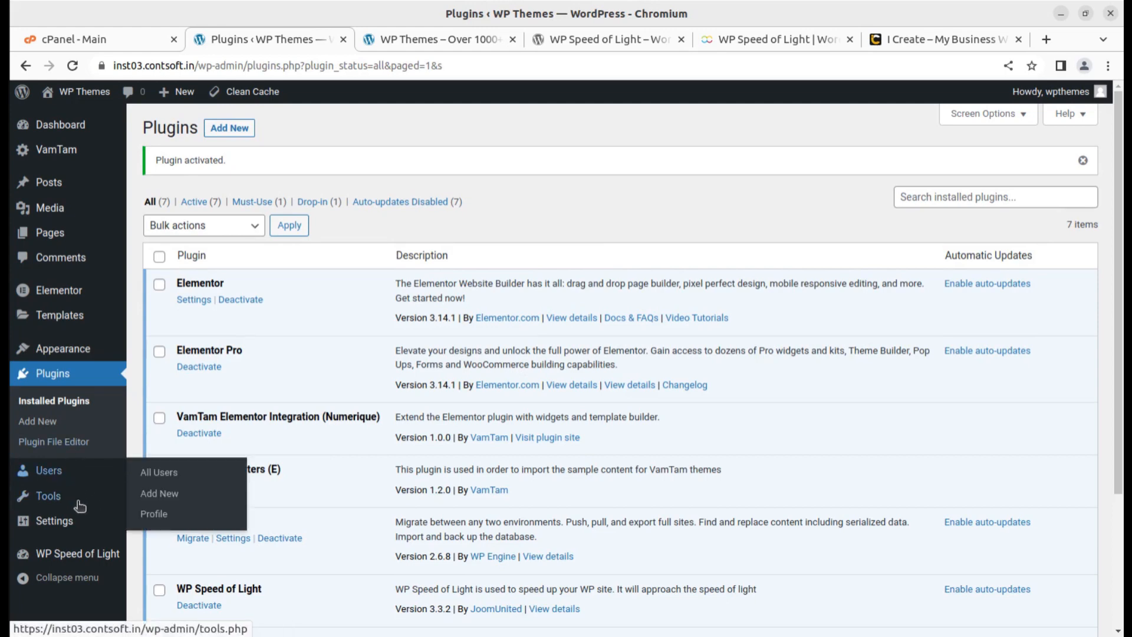
# Examine the WP Speed of Light dashboard's speedup overview, latest performance check and optimization recommendations.
pyautogui.click(178, 556)
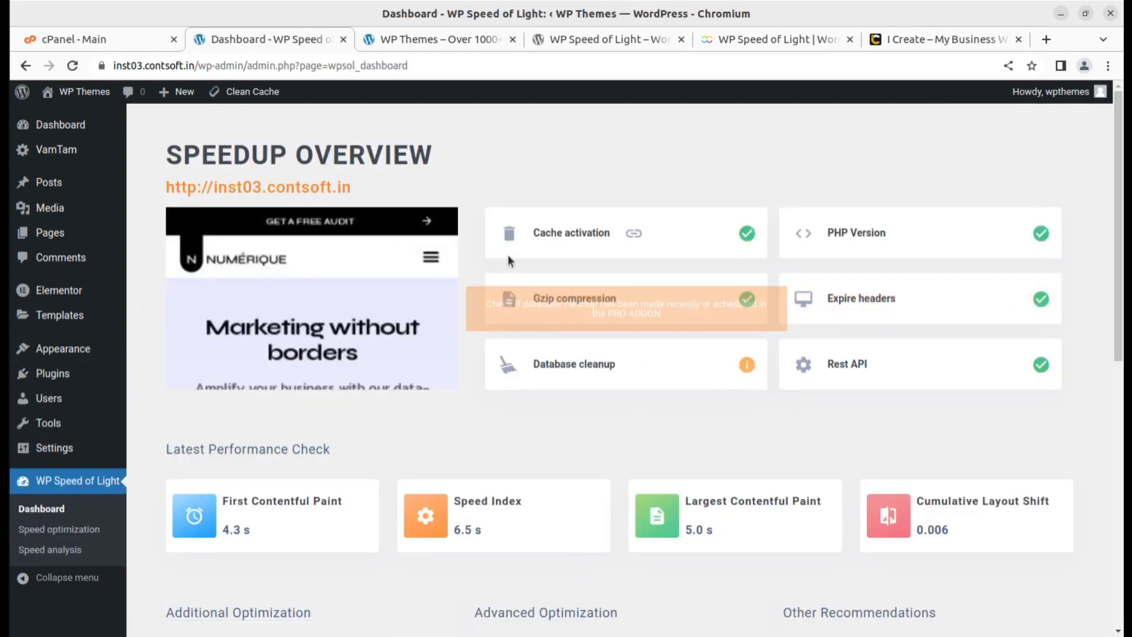
pyautogui.scroll(-2, 708, 342)
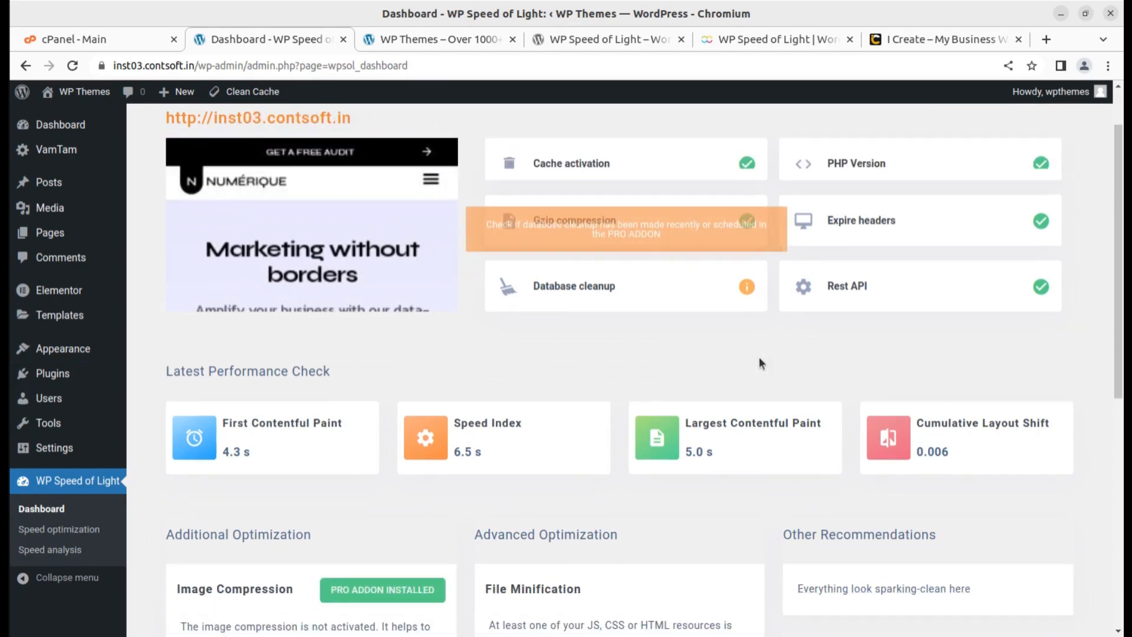
pyautogui.scroll(-1, 682, 398)
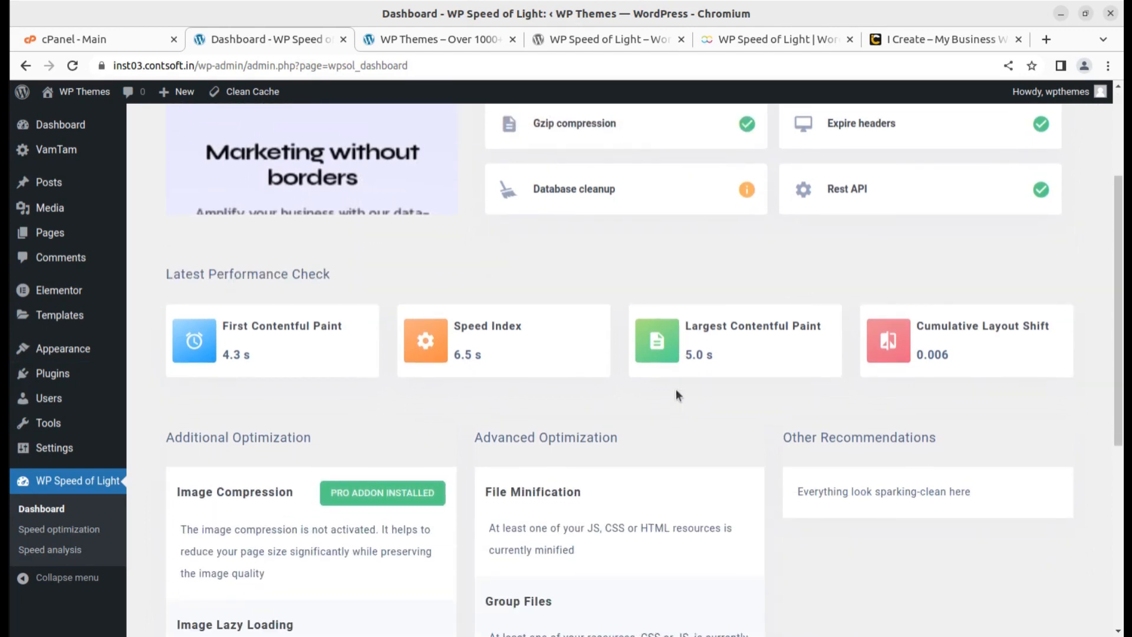
pyautogui.scroll(2, 880, 345)
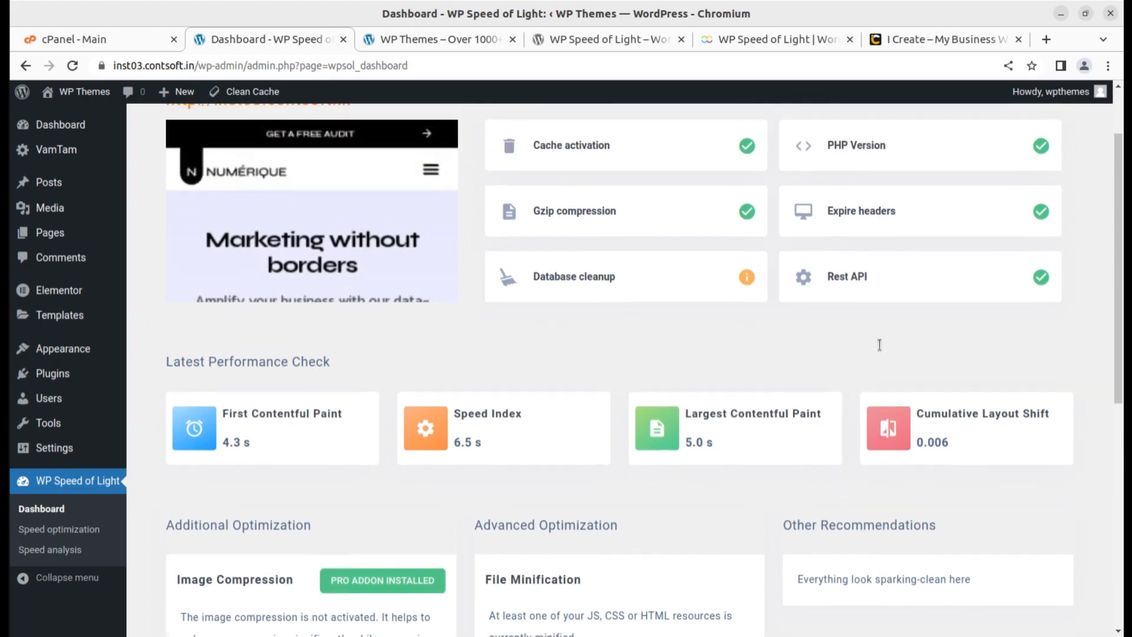
pyautogui.scroll(-3, 564, 314)
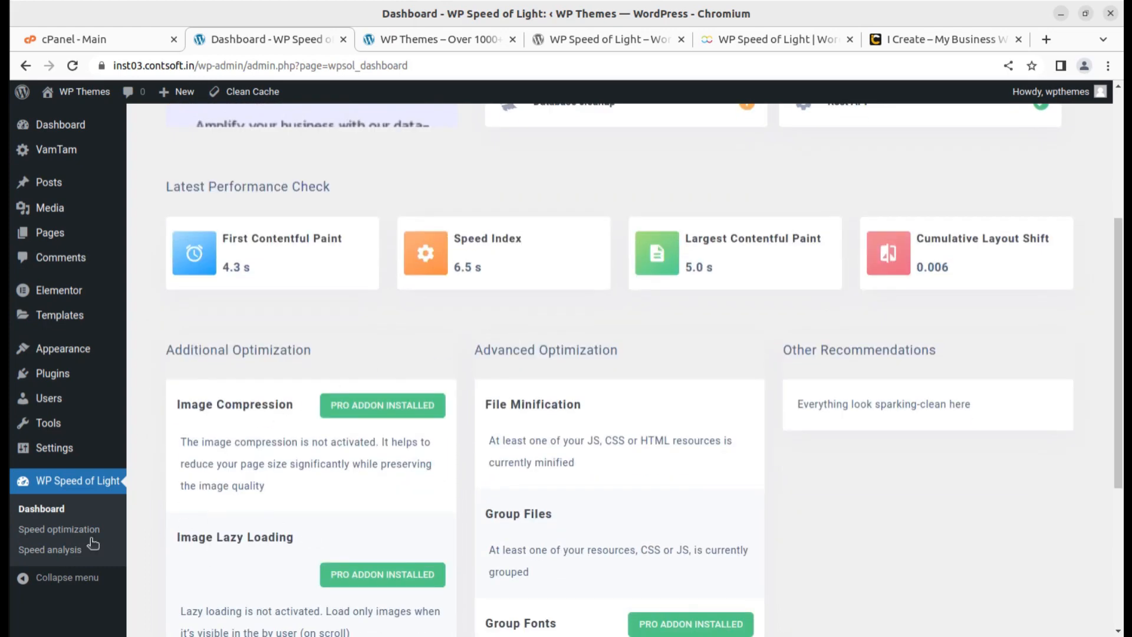
# Open the Speed optimization settings of WP Speed of Light.
pyautogui.click(52, 533)
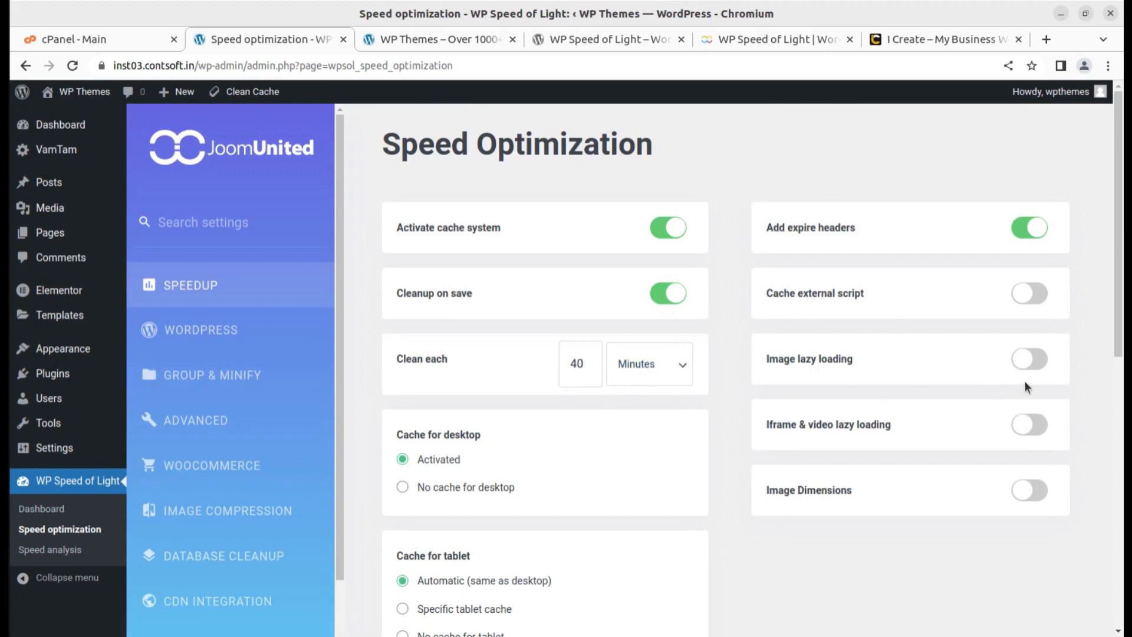
# Enable image lazy loading, external script caching, iframe and video lazy loading, and image dimensions in the Speedup settings.
pyautogui.click(1037, 360)
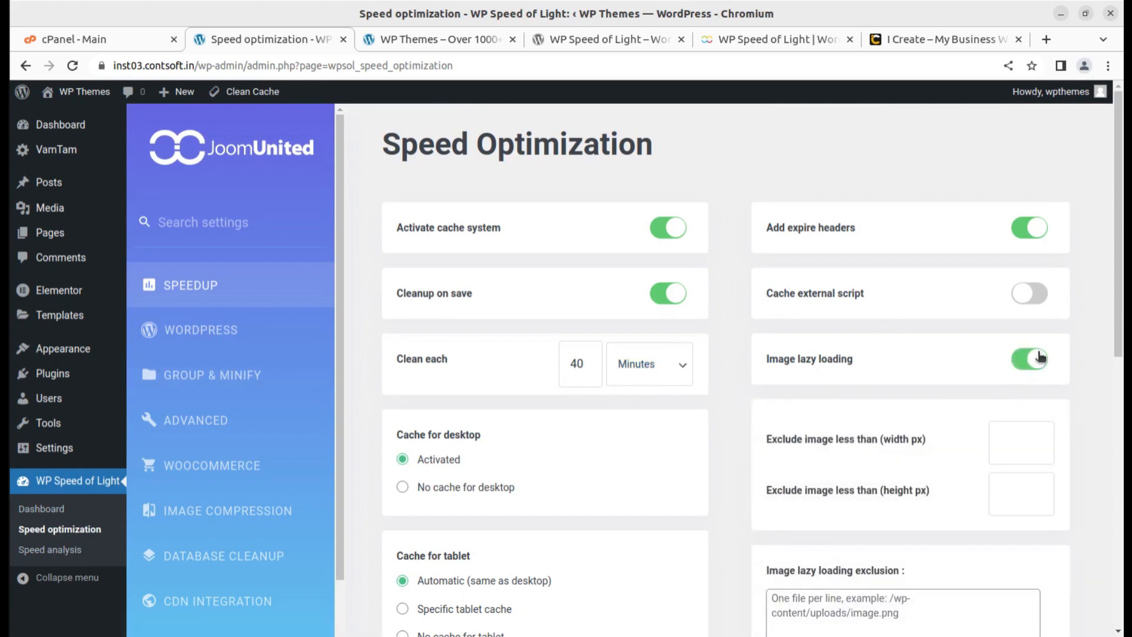
pyautogui.click(1039, 304)
pyautogui.scroll(-4, 883, 401)
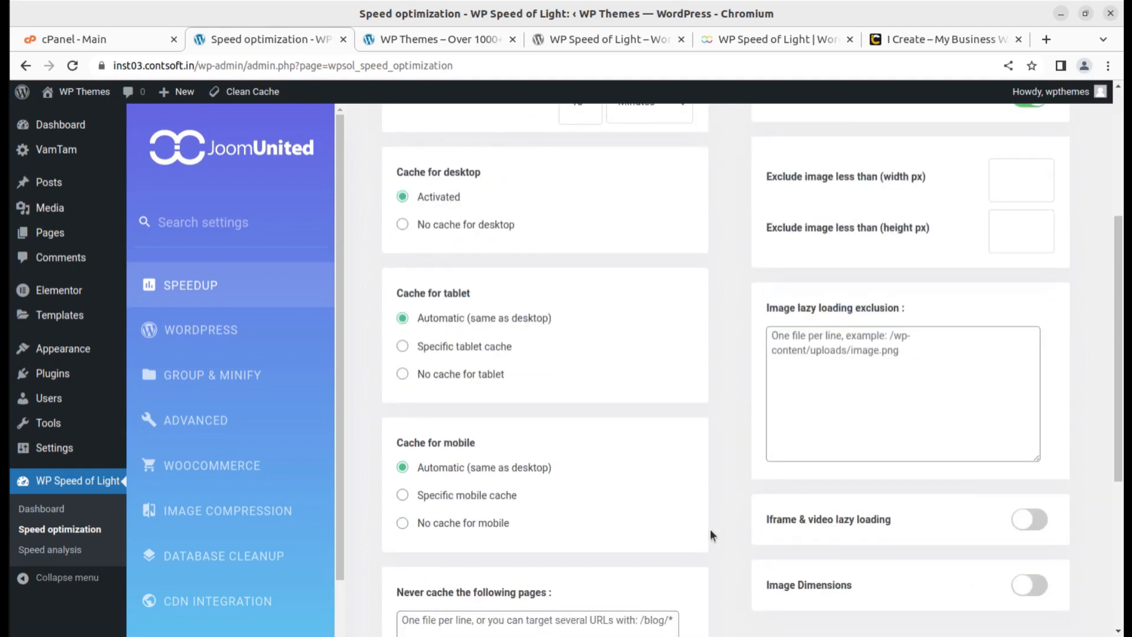
pyautogui.click(1033, 520)
pyautogui.scroll(-2, 1038, 524)
pyautogui.scroll(-2, 1038, 525)
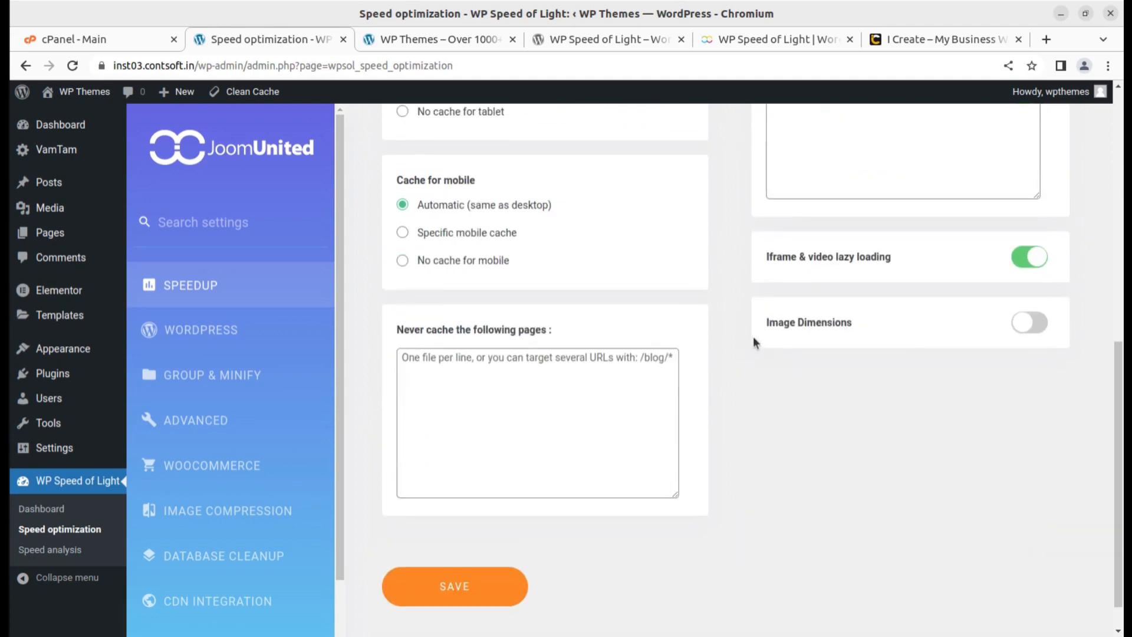
pyautogui.click(1037, 332)
# In the Group & Minify settings, enable Defer JS, Defer CSS, Move scripts to footer, Exclude inline style, and Group fonts and Google fonts.
pyautogui.click(183, 347)
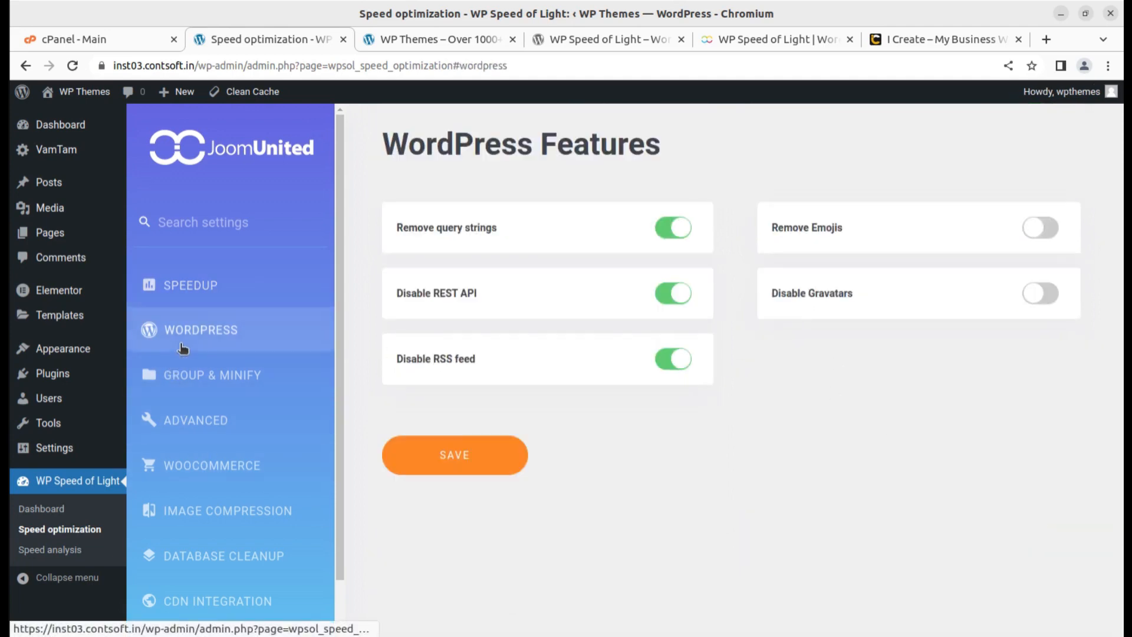
pyautogui.click(204, 382)
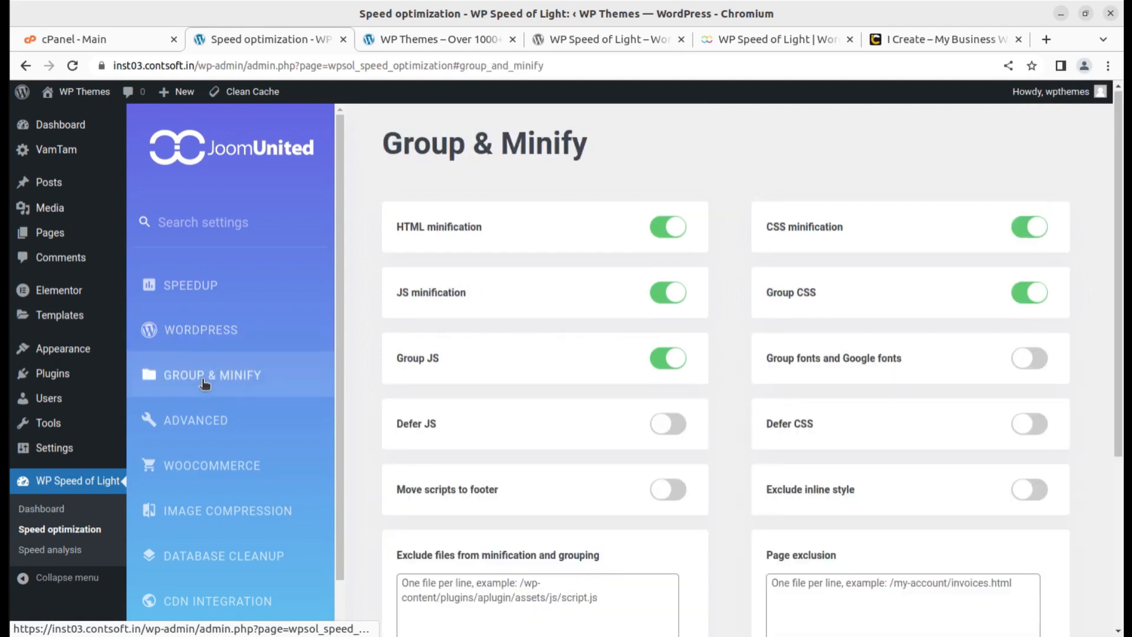
pyautogui.click(678, 425)
pyautogui.click(1031, 424)
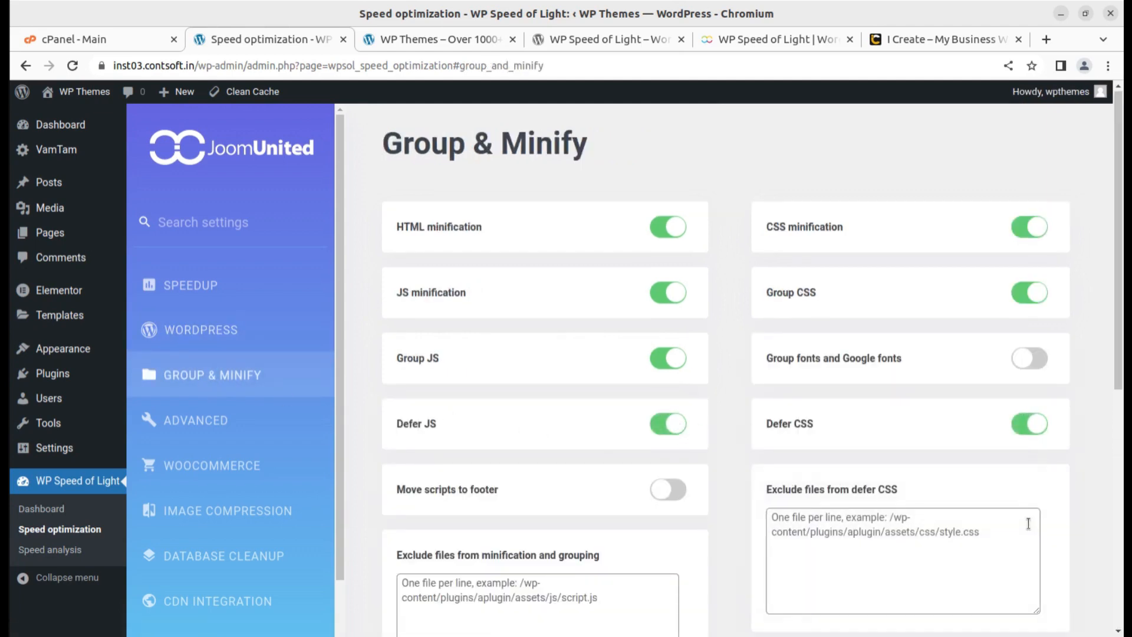
pyautogui.scroll(-3, 1029, 523)
pyautogui.click(668, 314)
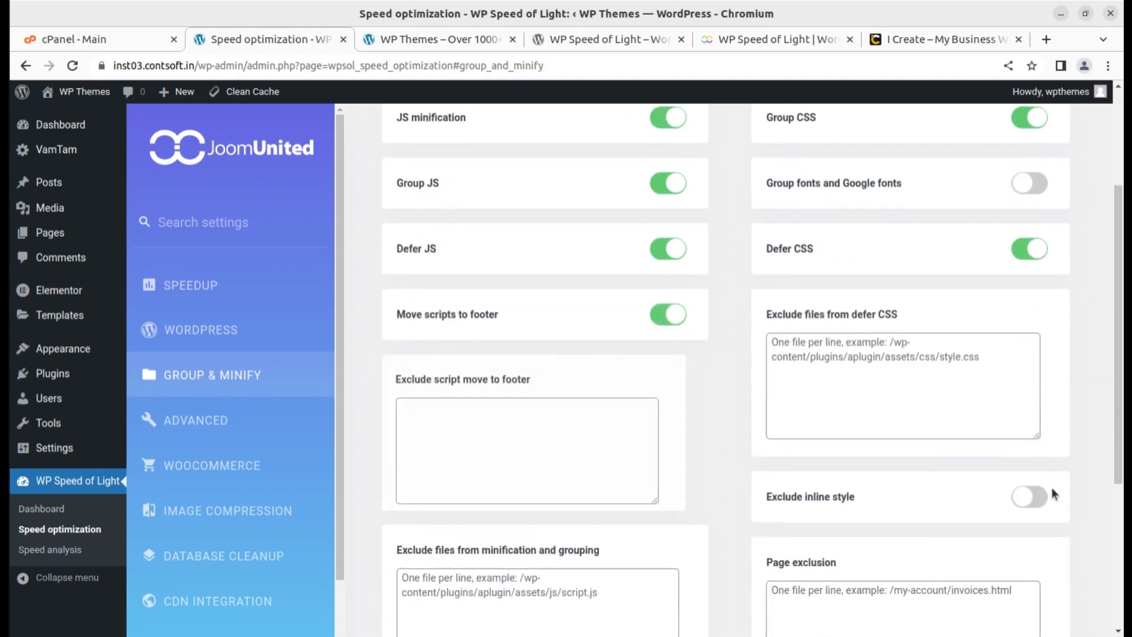
pyautogui.click(1032, 496)
pyautogui.scroll(3, 1045, 475)
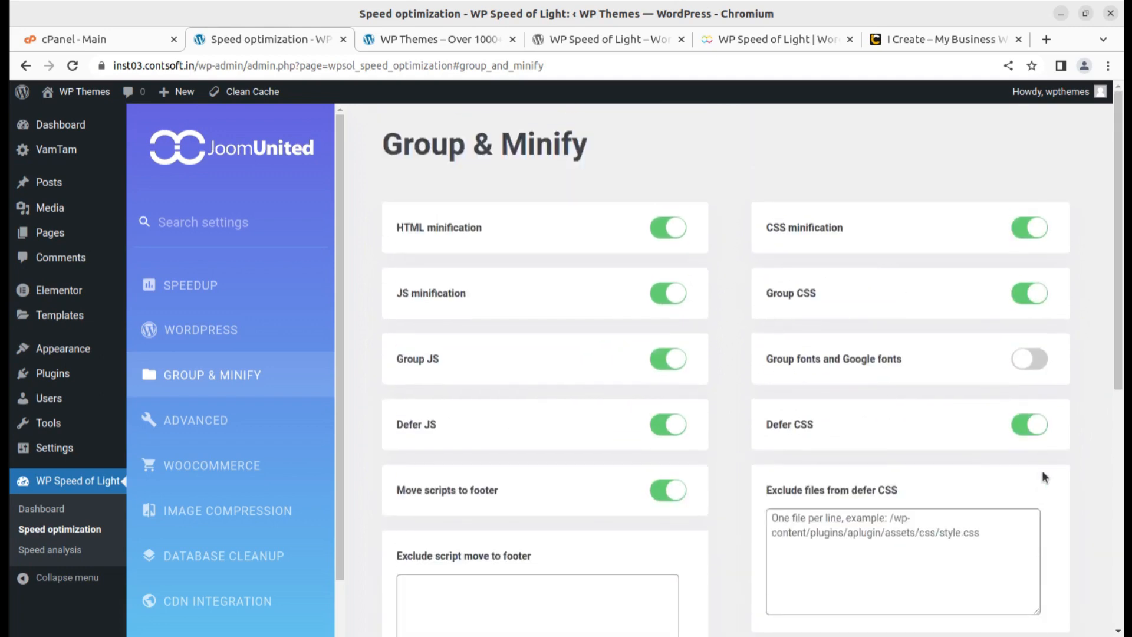
pyautogui.click(1033, 360)
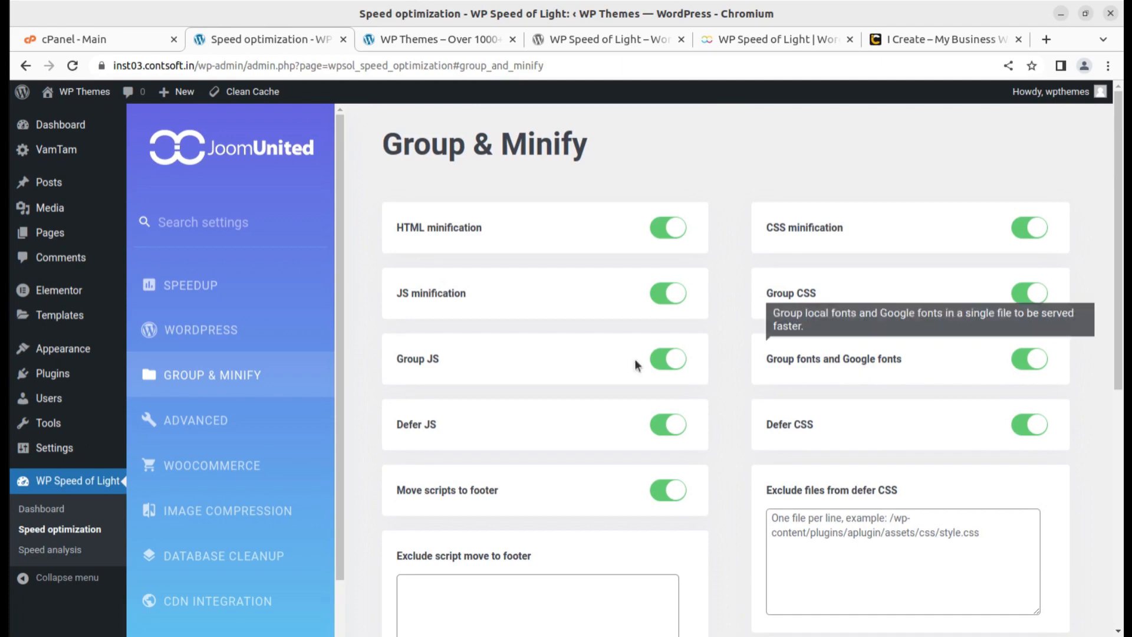
# Review the cache, lazy loading and image dimension options in the Speedup settings and glance at the WordPress features.
pyautogui.click(187, 298)
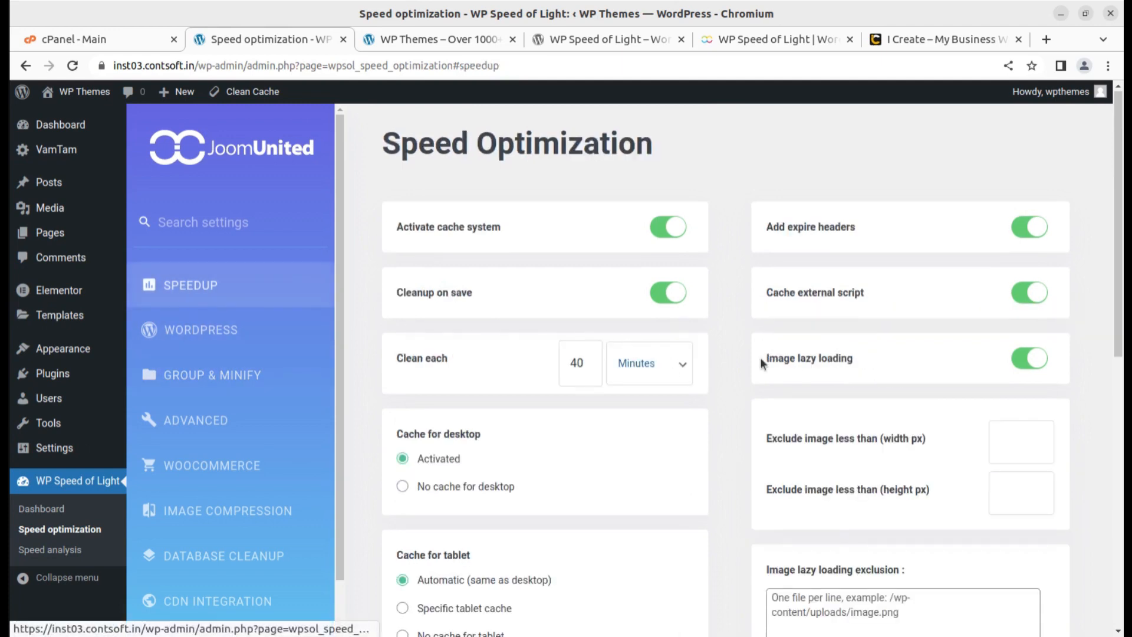
pyautogui.scroll(-3, 1030, 394)
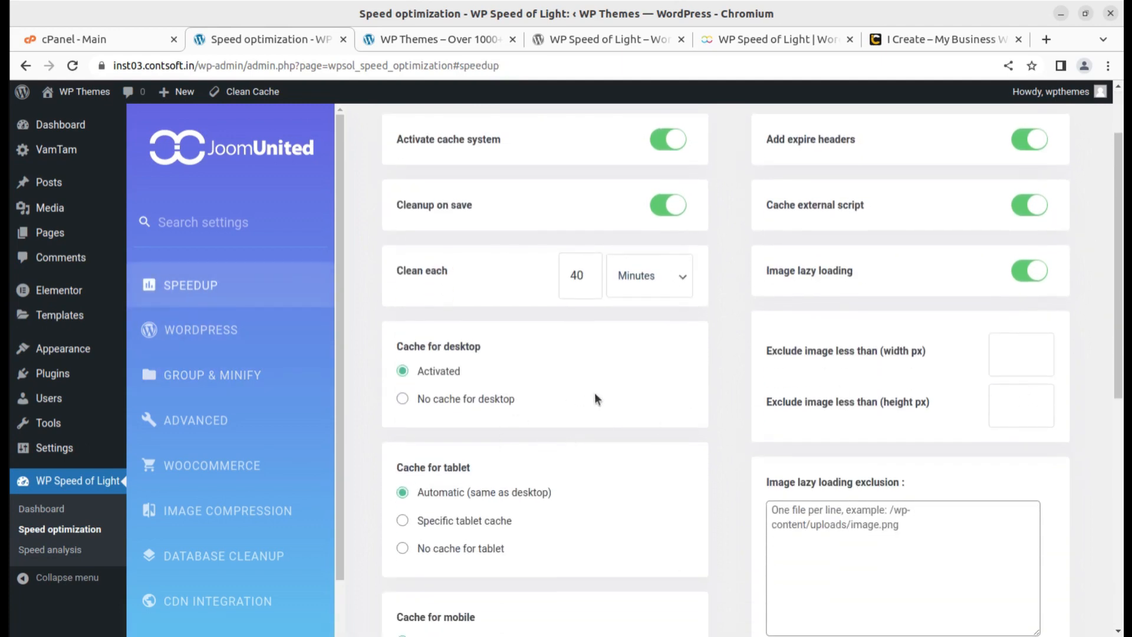
pyautogui.scroll(3, 596, 399)
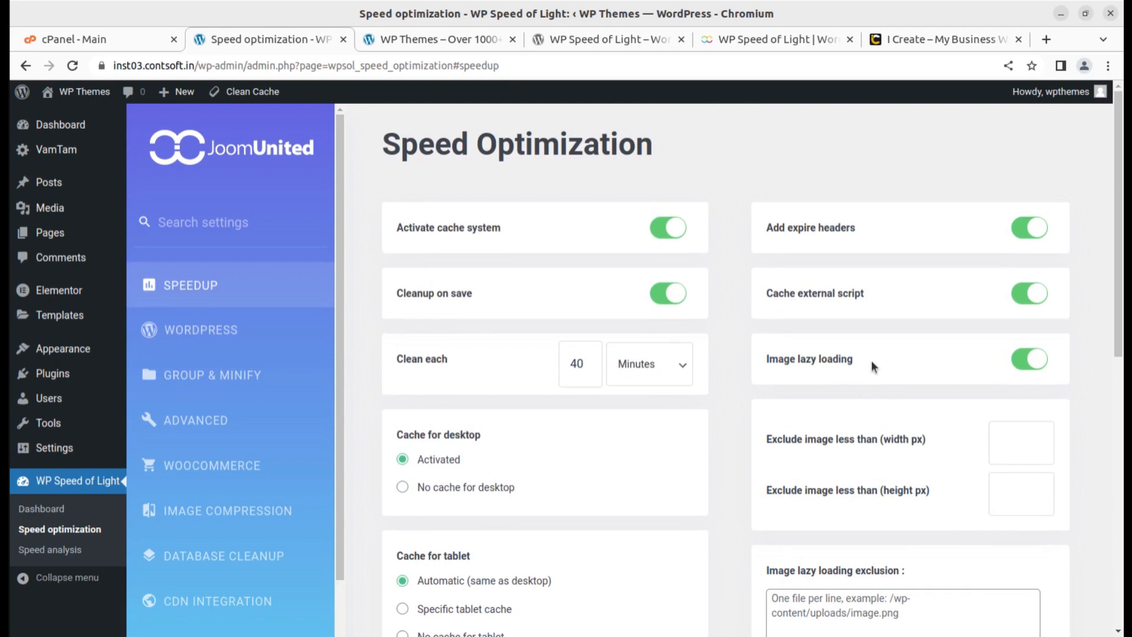
pyautogui.scroll(-3, 872, 359)
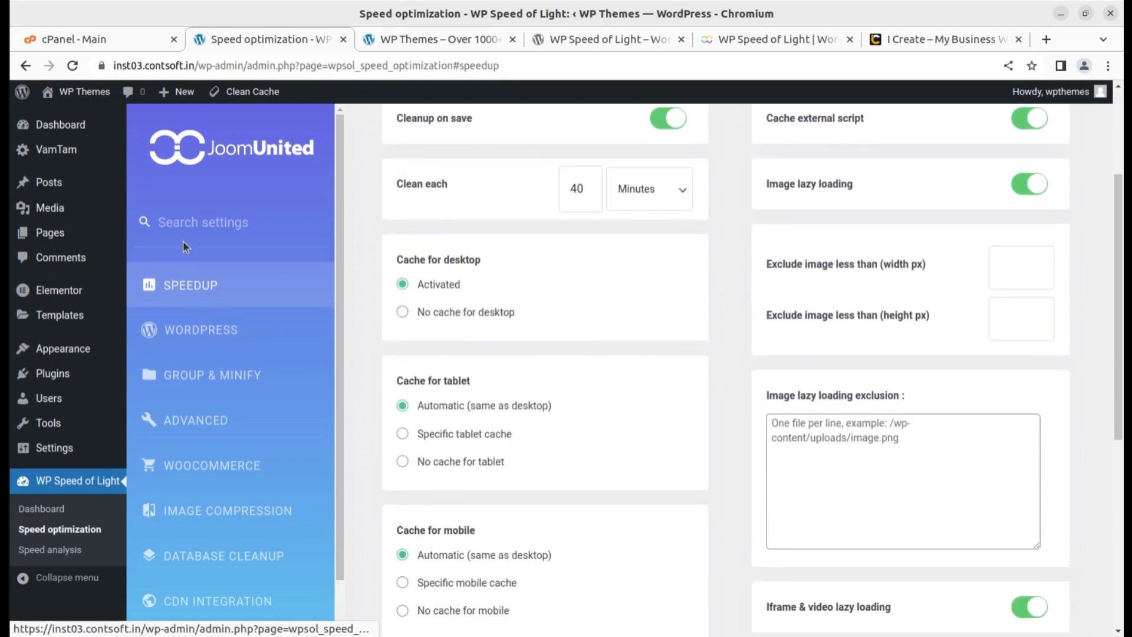
pyautogui.click(194, 290)
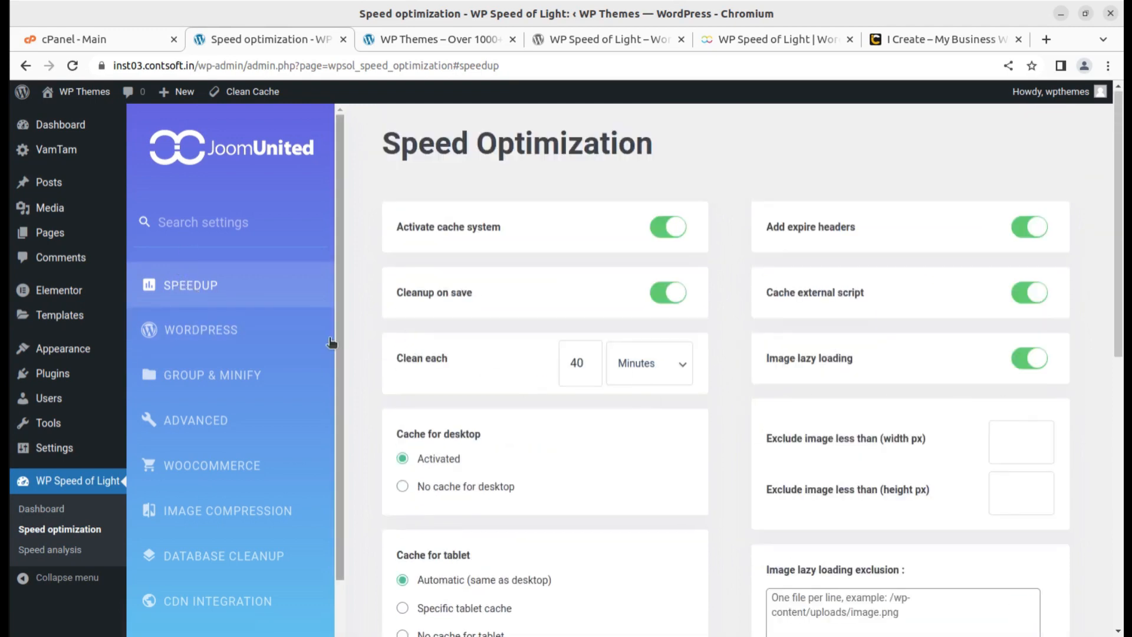
pyautogui.scroll(-8, 883, 380)
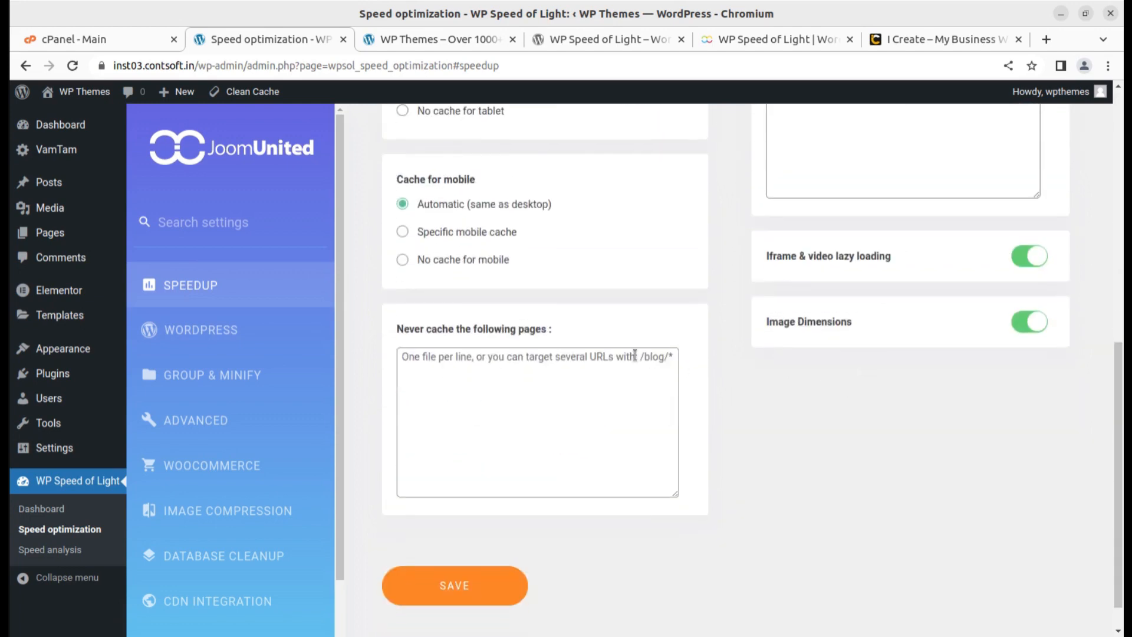
pyautogui.click(213, 328)
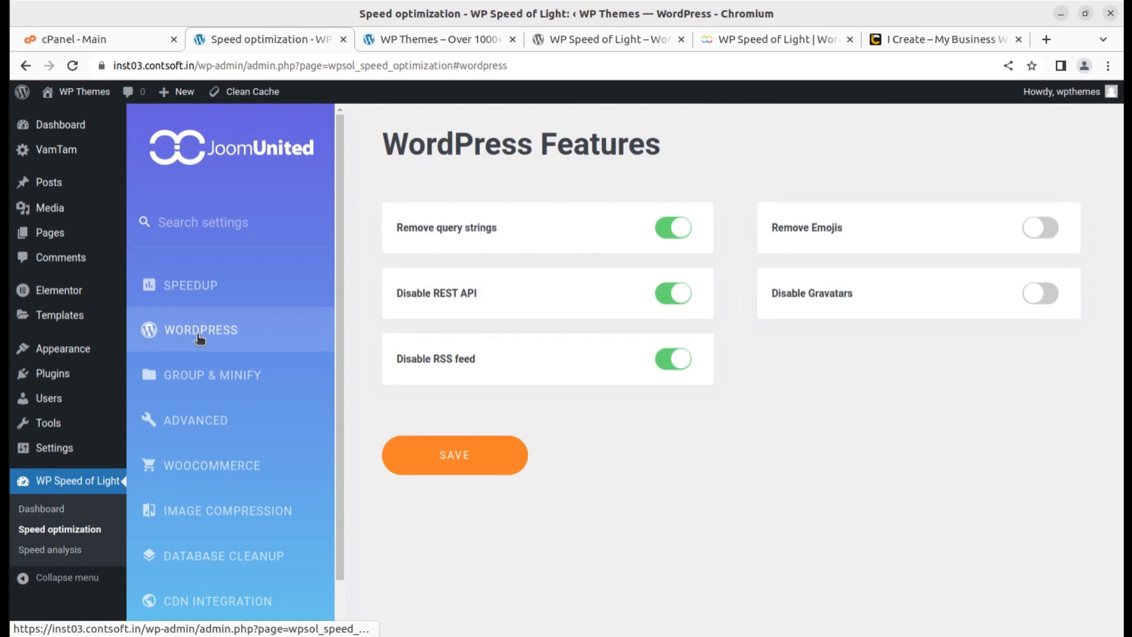
# Return to the Group & Minify settings and save them.
pyautogui.click(195, 383)
pyautogui.scroll(-7, 761, 387)
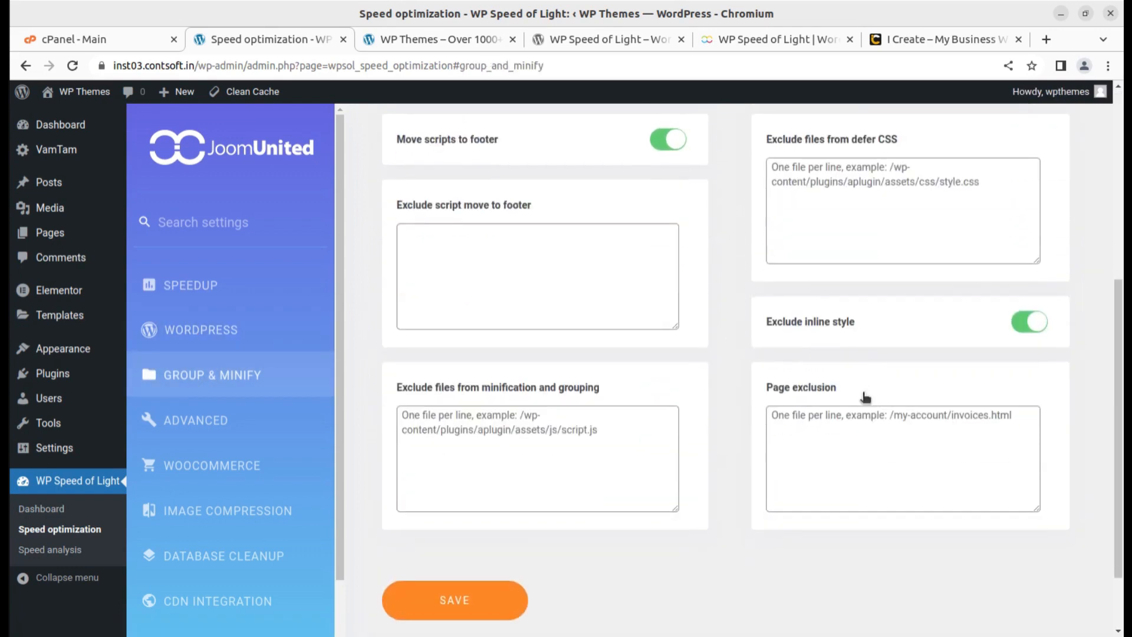
pyautogui.click(459, 510)
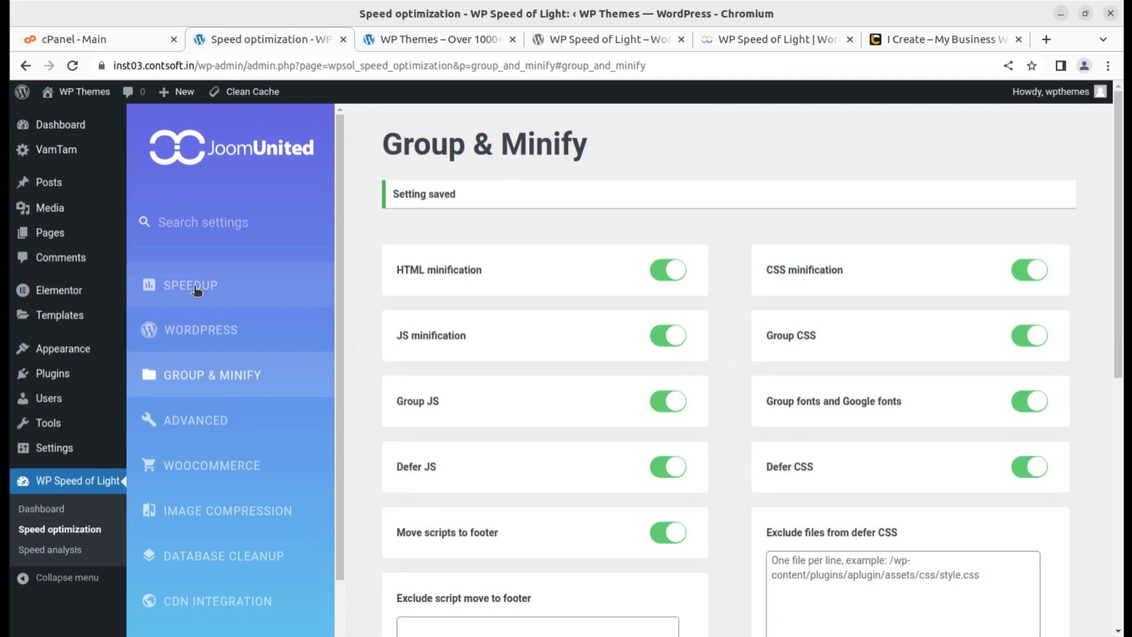
# Enable Cache external script, Image lazy loading, Iframe & video lazy loading and Image Dimensions in the Speedup settings, and save them.
pyautogui.click(196, 288)
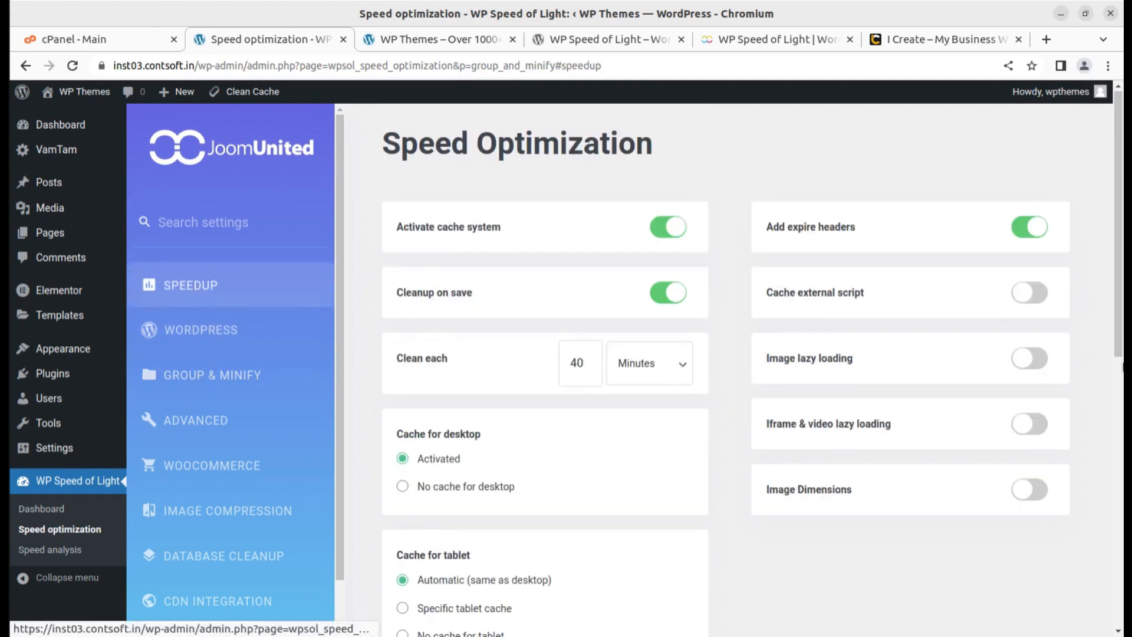
pyautogui.click(1042, 300)
pyautogui.click(1038, 365)
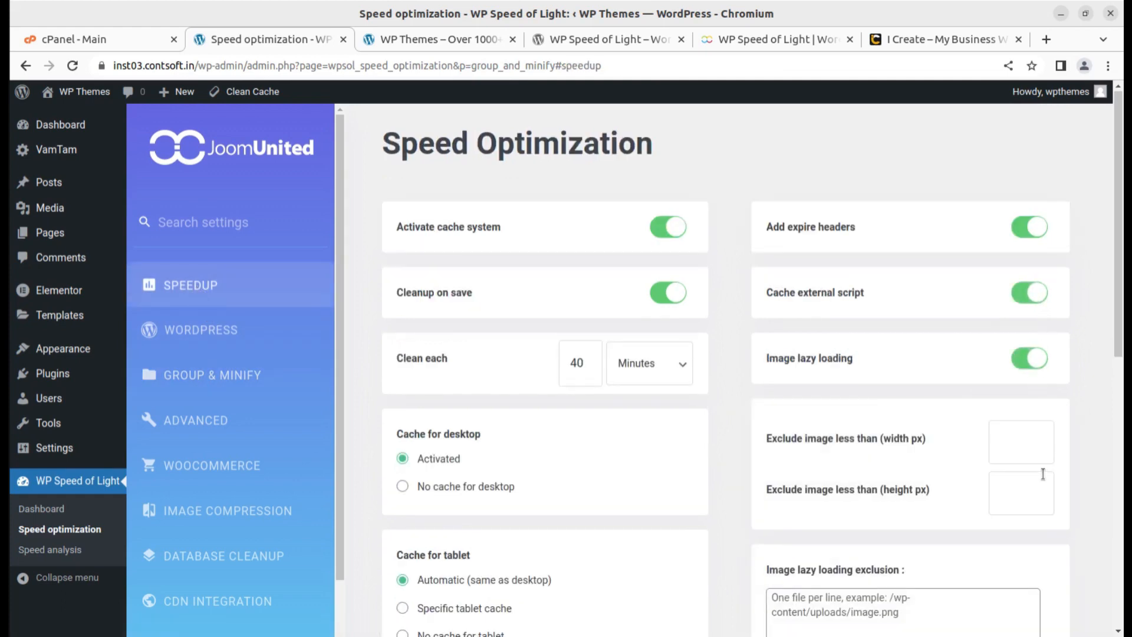
pyautogui.scroll(-5, 1042, 474)
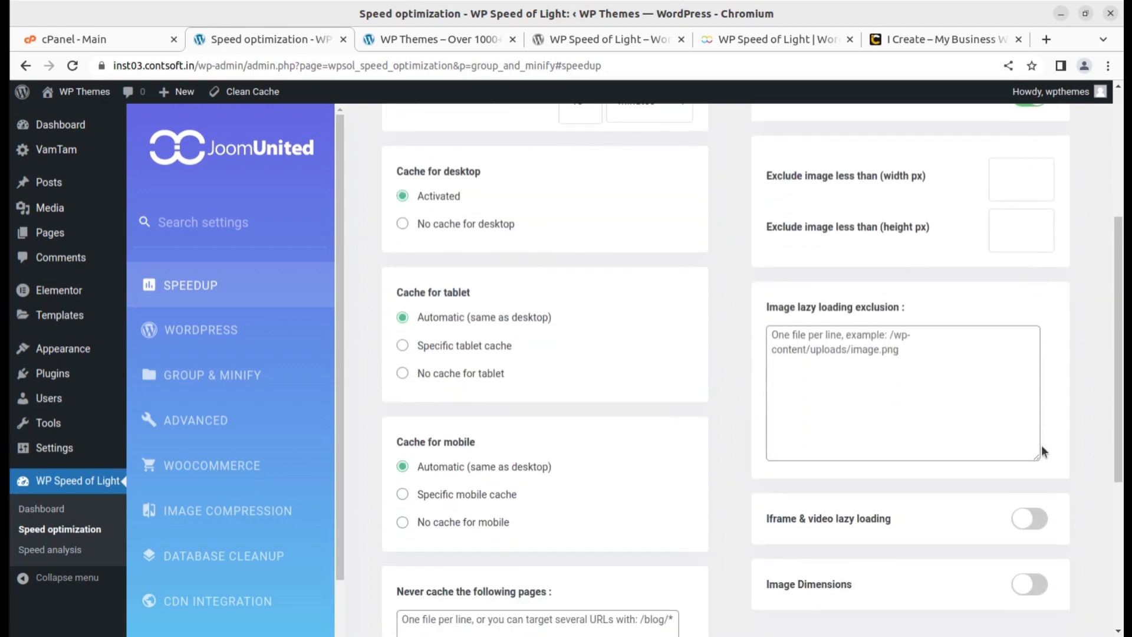
pyautogui.click(1031, 519)
pyautogui.click(1031, 585)
pyautogui.scroll(-1, 1036, 514)
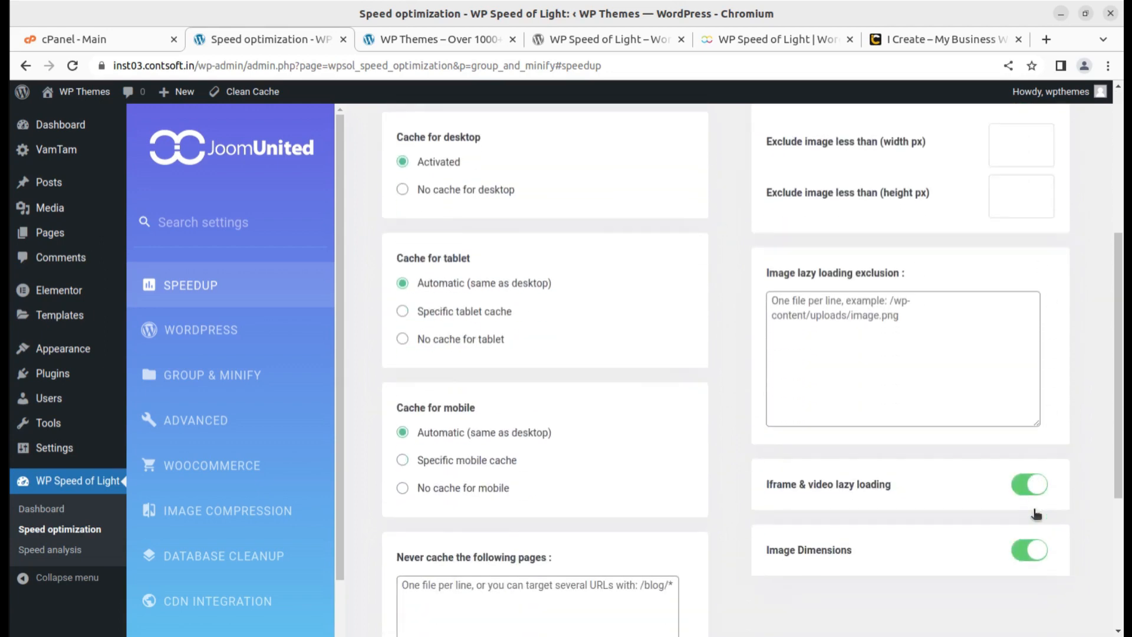
pyautogui.scroll(-4, 1037, 515)
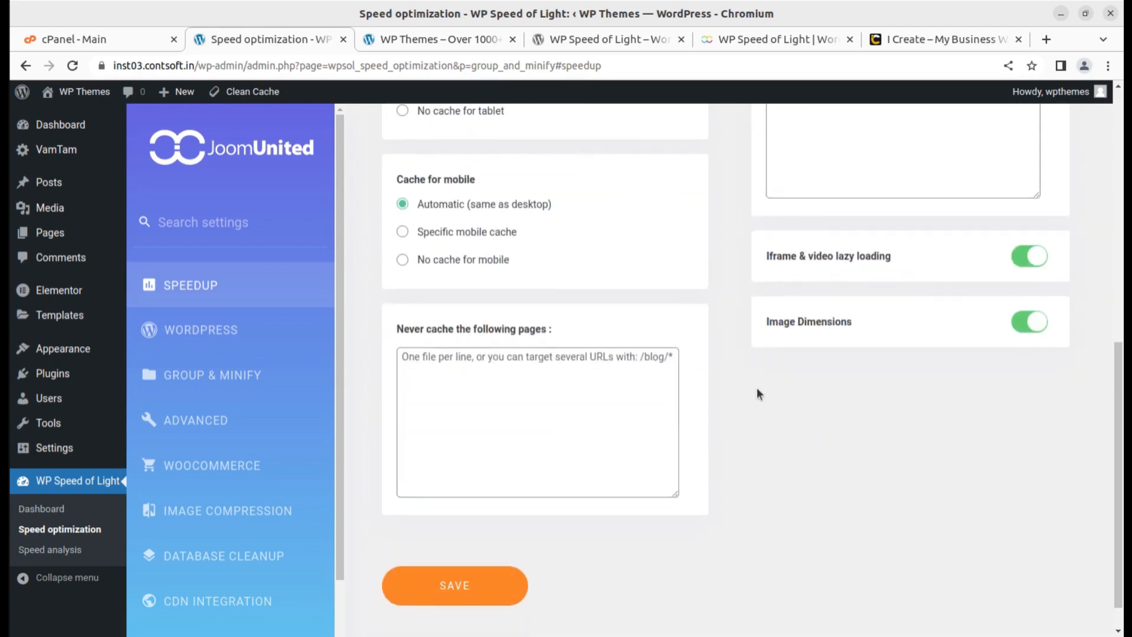
pyautogui.click(503, 591)
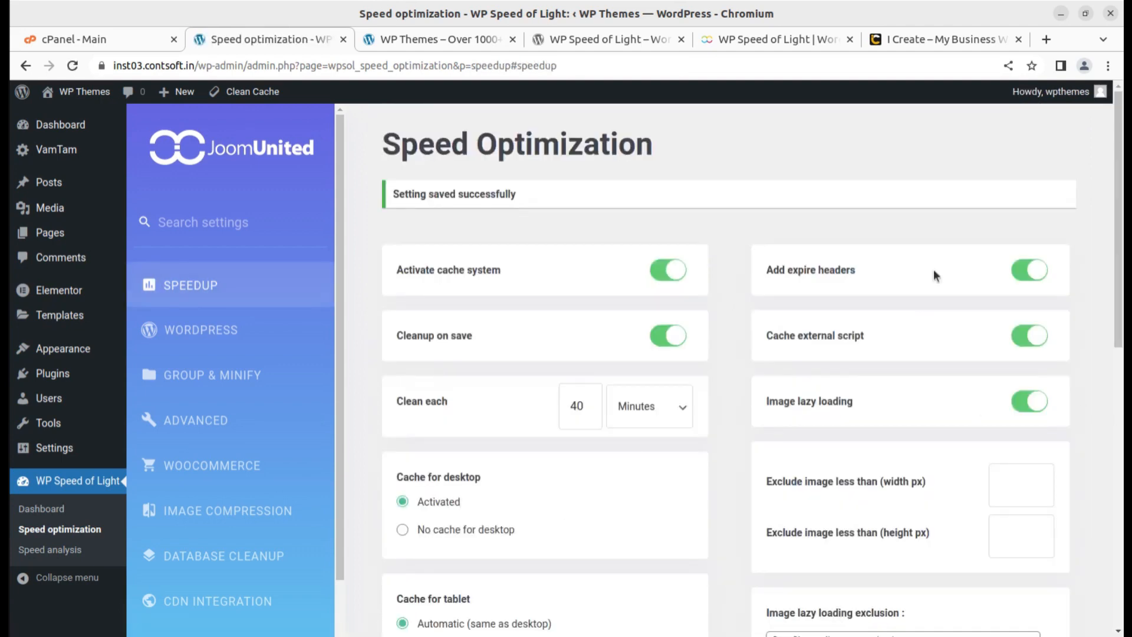
# Enable Cache preloading and DNS Pre-fetching in the Advanced settings and save them.
pyautogui.click(195, 330)
pyautogui.click(194, 376)
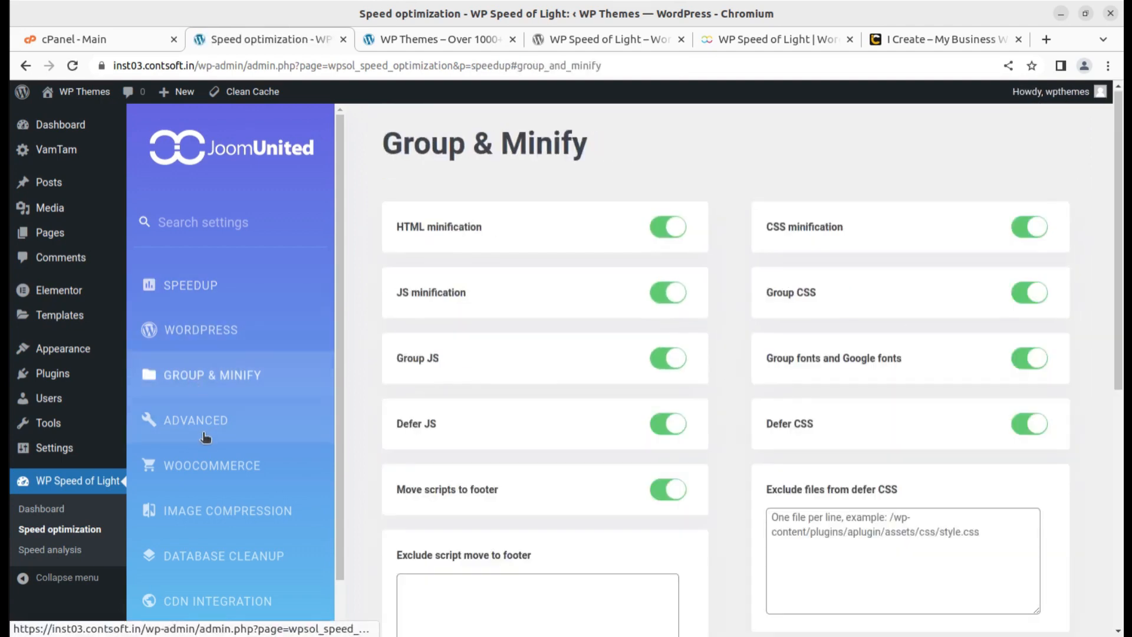
pyautogui.click(205, 437)
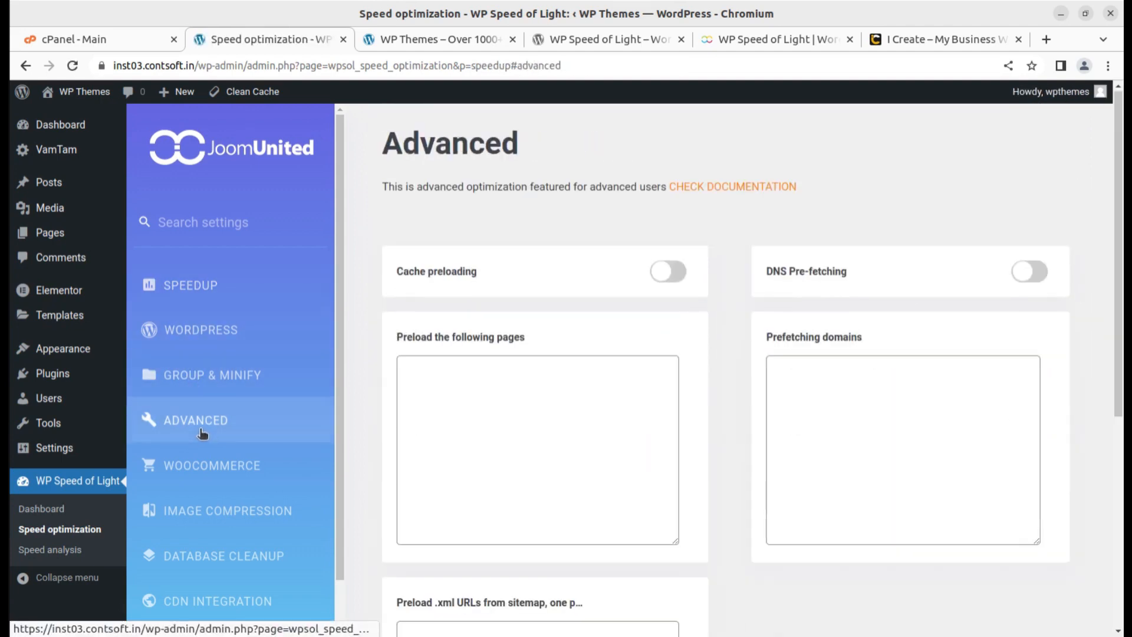
pyautogui.click(684, 272)
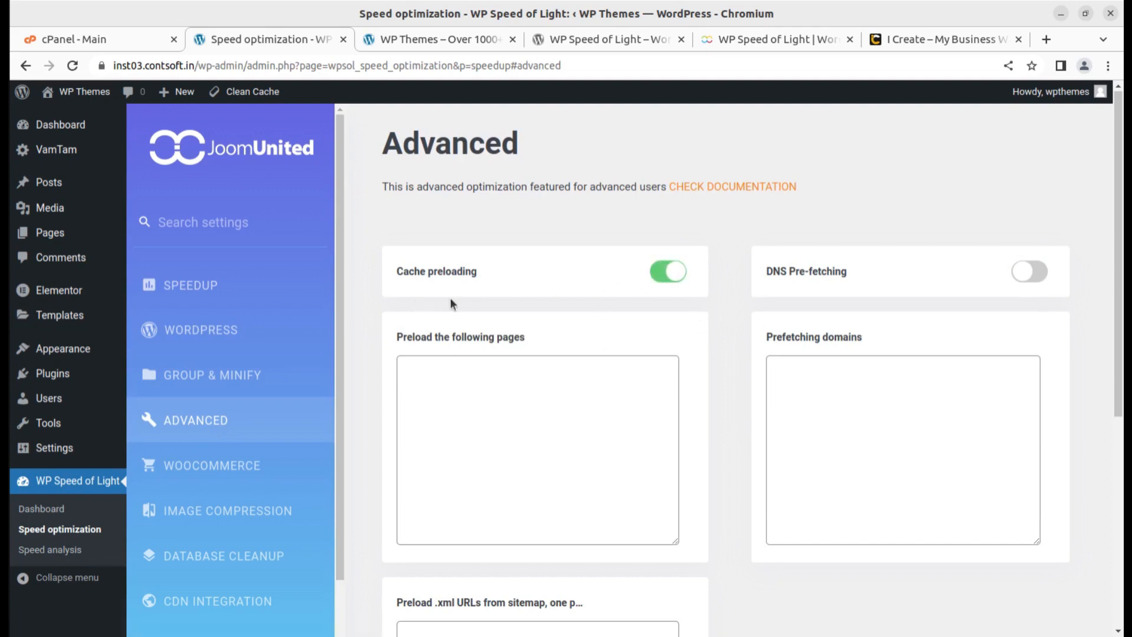
pyautogui.moveTo(459, 288)
pyautogui.click(1042, 274)
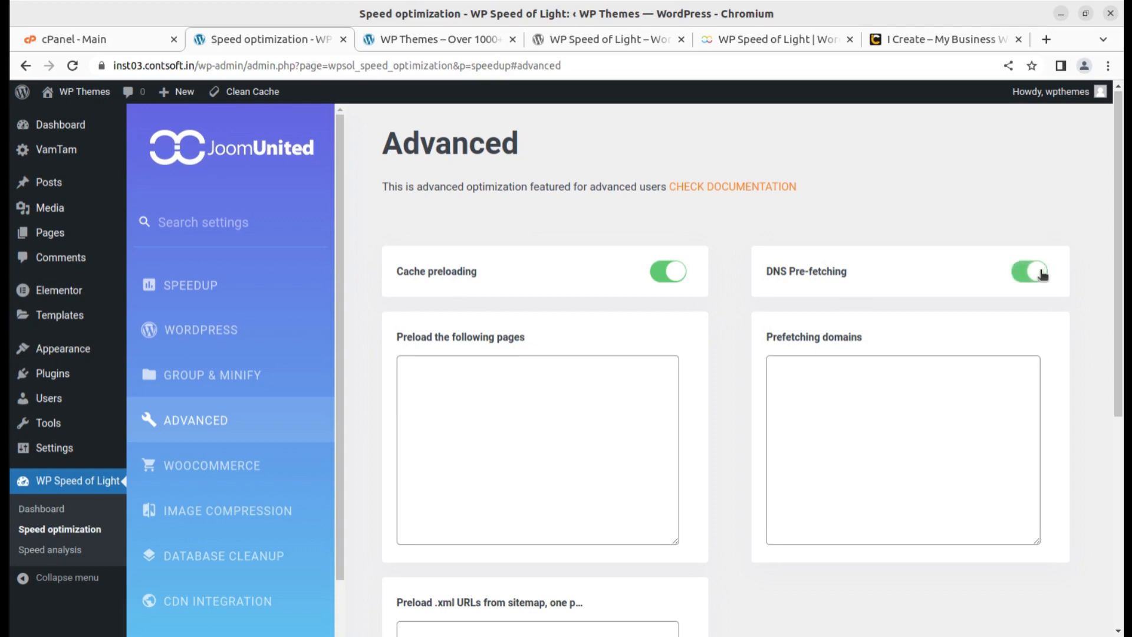
pyautogui.scroll(-4, 672, 321)
pyautogui.scroll(-1, 607, 368)
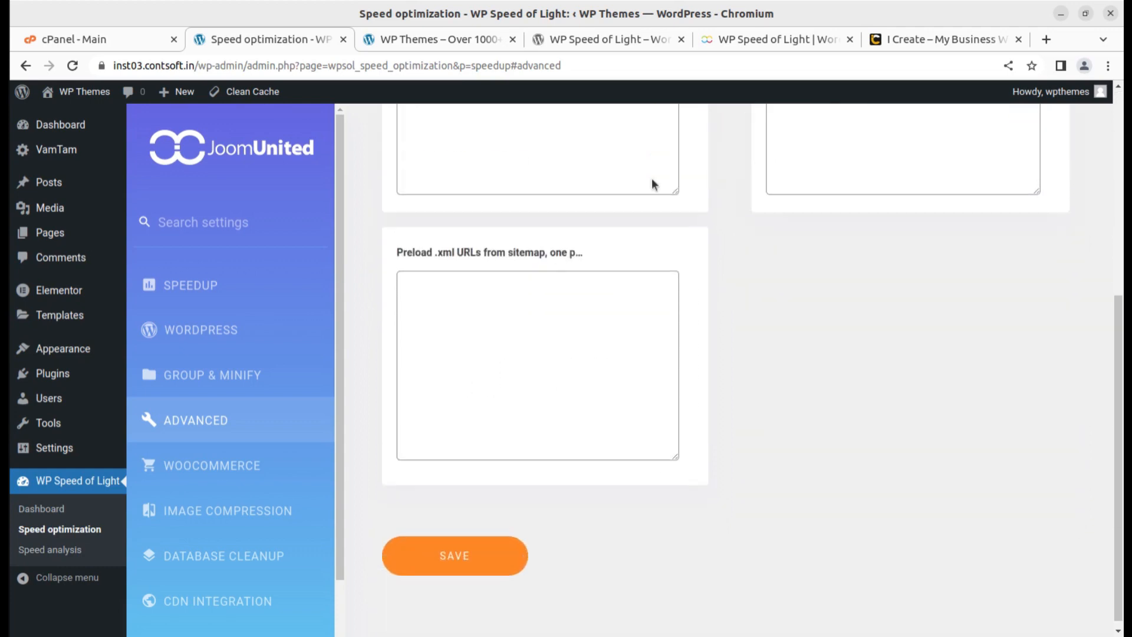
pyautogui.click(480, 555)
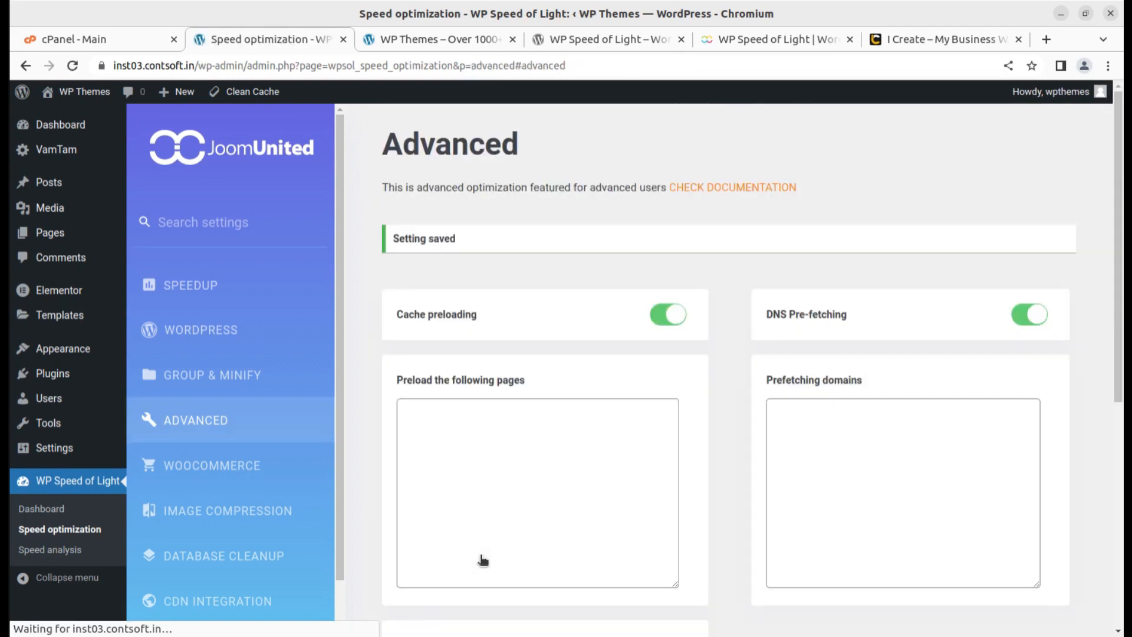
# Look over the WooCommerce SpeedUp and Image Compression settings, and open the Database cleanup settings.
pyautogui.click(235, 472)
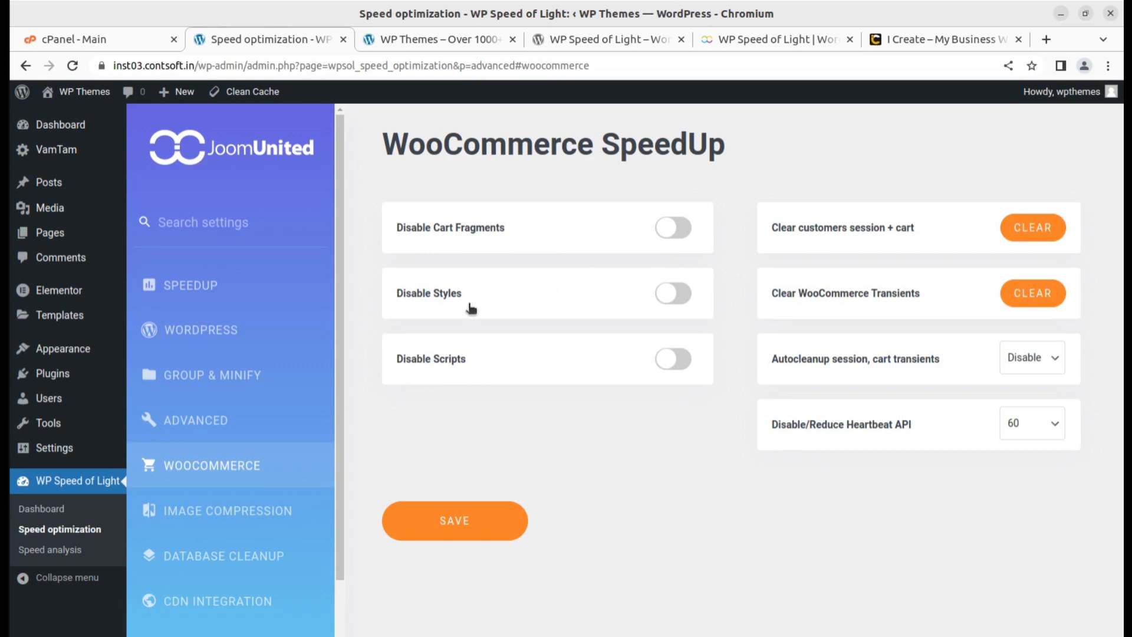
pyautogui.click(282, 513)
pyautogui.moveTo(554, 287); pyautogui.dragTo(554, 289)
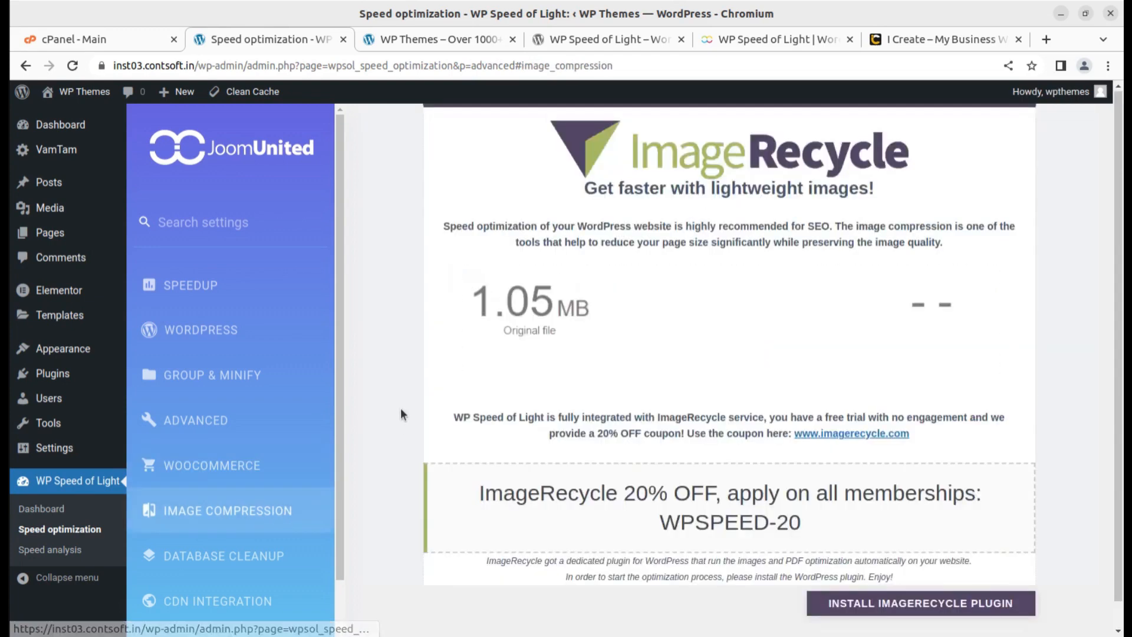
pyautogui.scroll(-1, 399, 370)
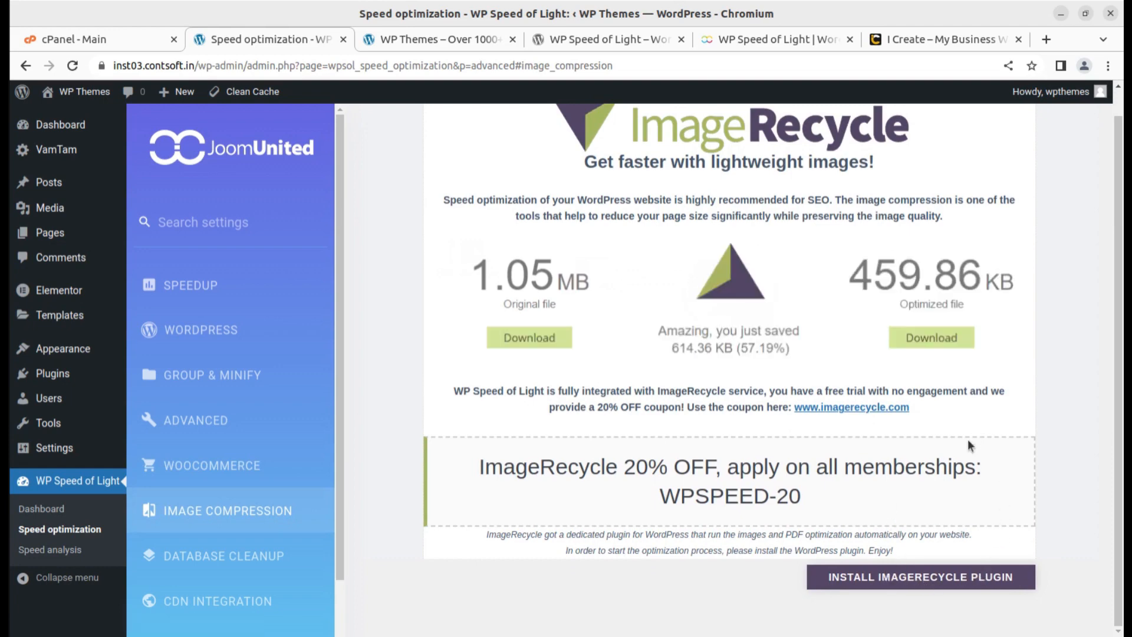
pyautogui.click(218, 557)
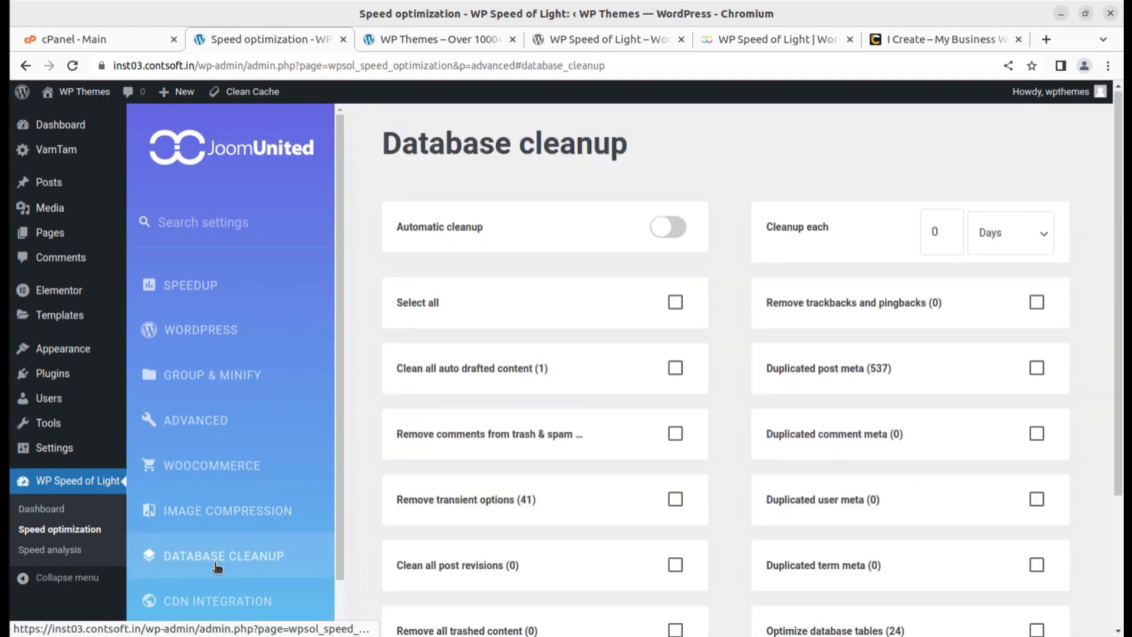
# Enable Automatic cleanup with all Database cleanup items selected, and run the cleanup while saving the settings.
pyautogui.click(678, 231)
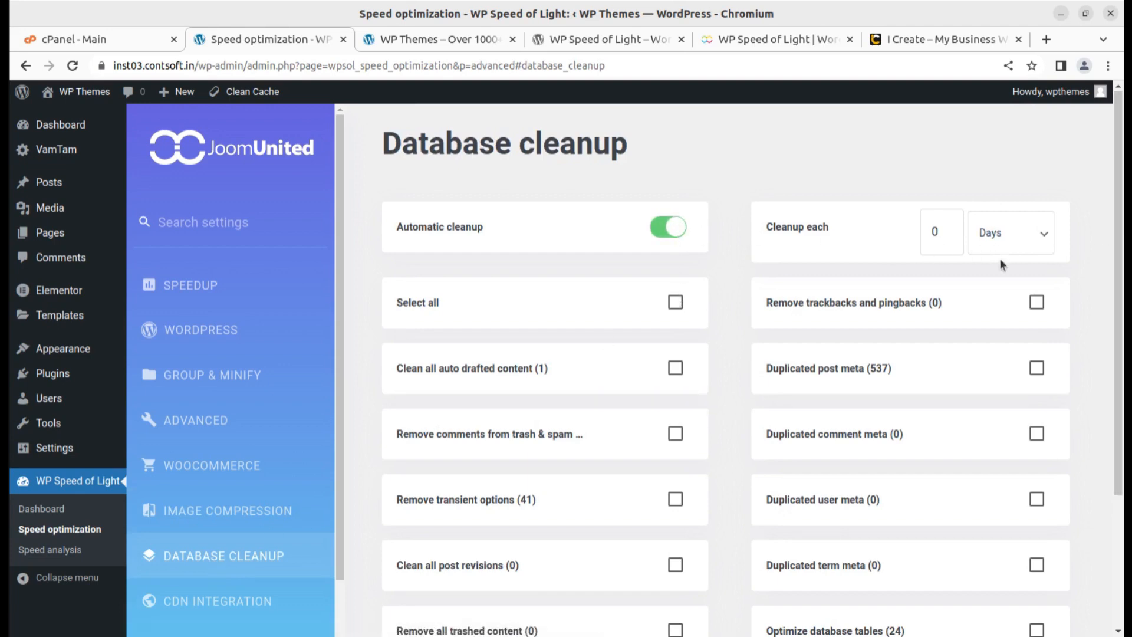
pyautogui.scroll(-3, 1001, 265)
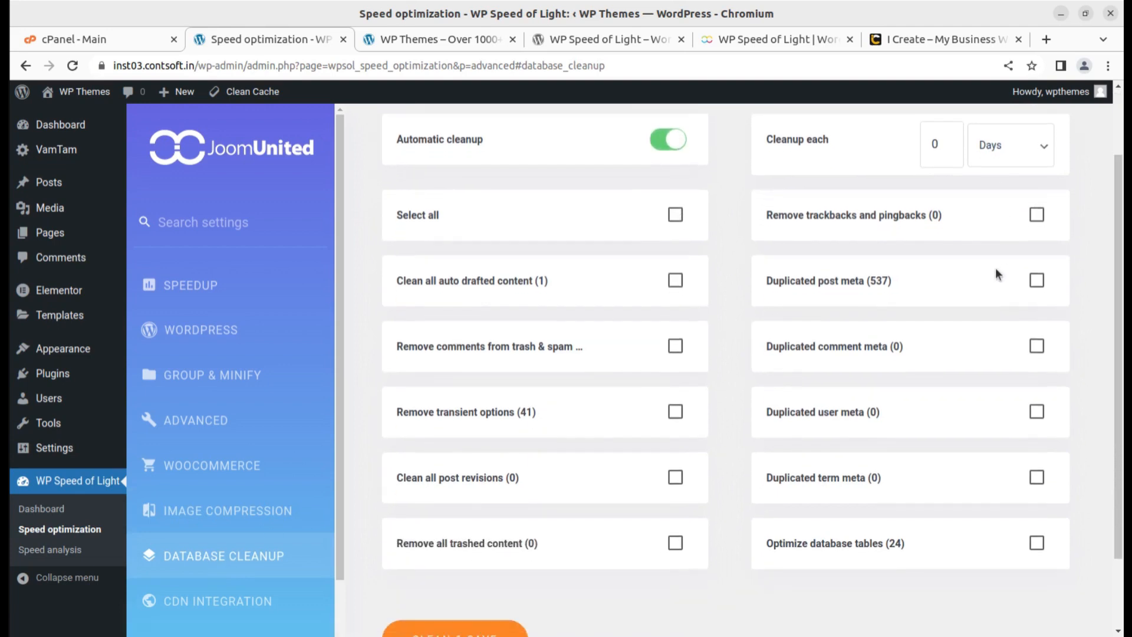
pyautogui.click(1037, 216)
pyautogui.click(676, 216)
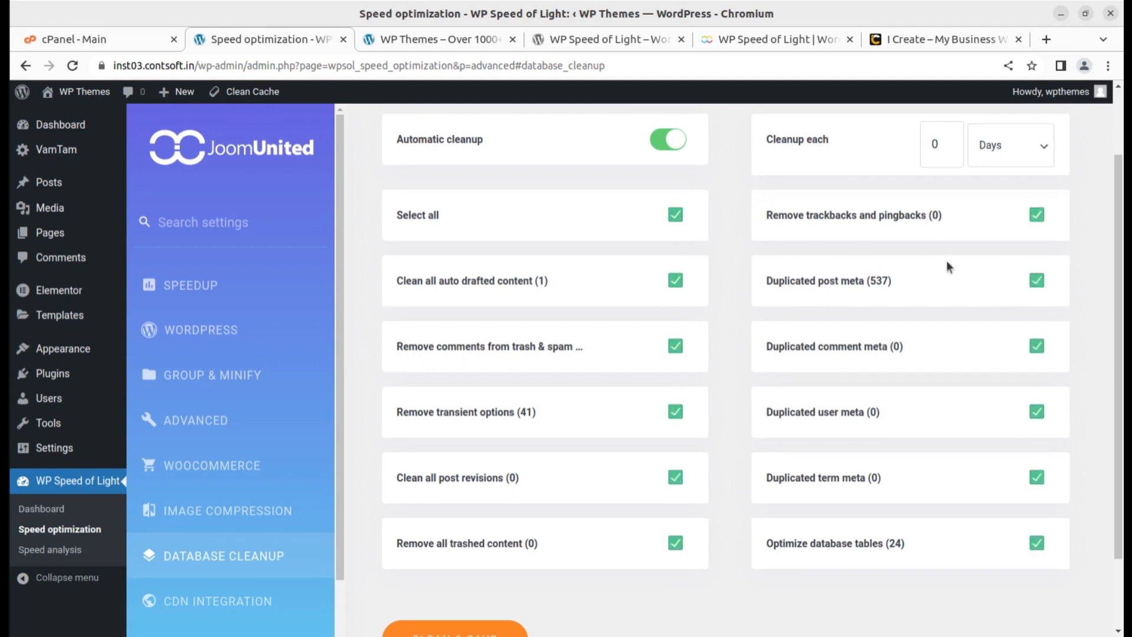
pyautogui.scroll(-3, 578, 384)
pyautogui.click(437, 561)
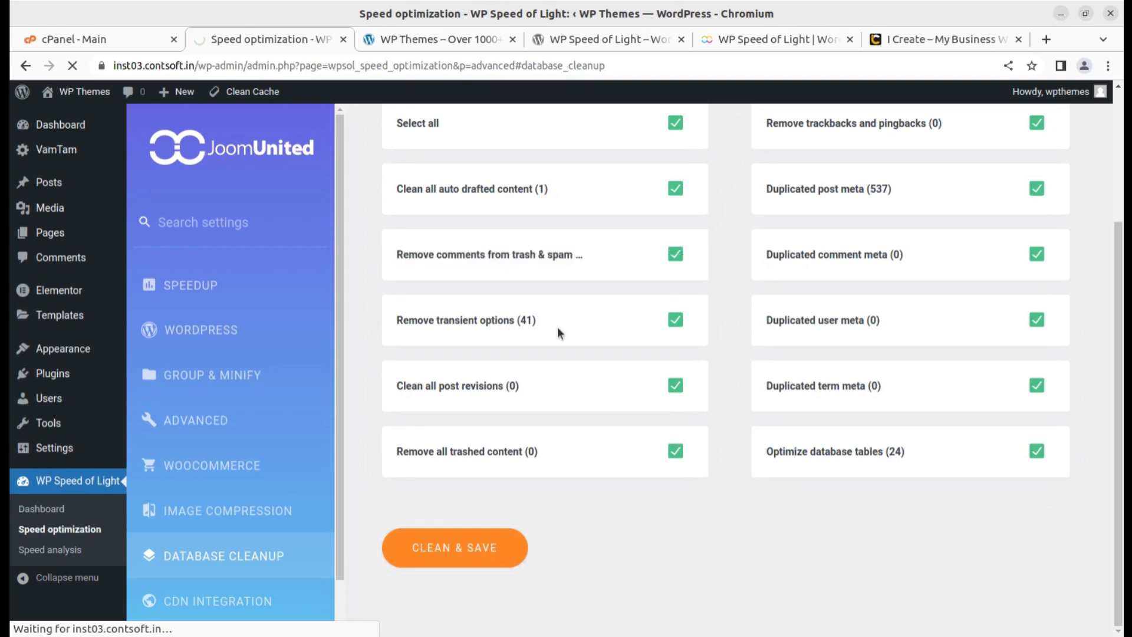
# Run the database cleanup once more with all items still selected, and save it.
pyautogui.scroll(-6, 553, 327)
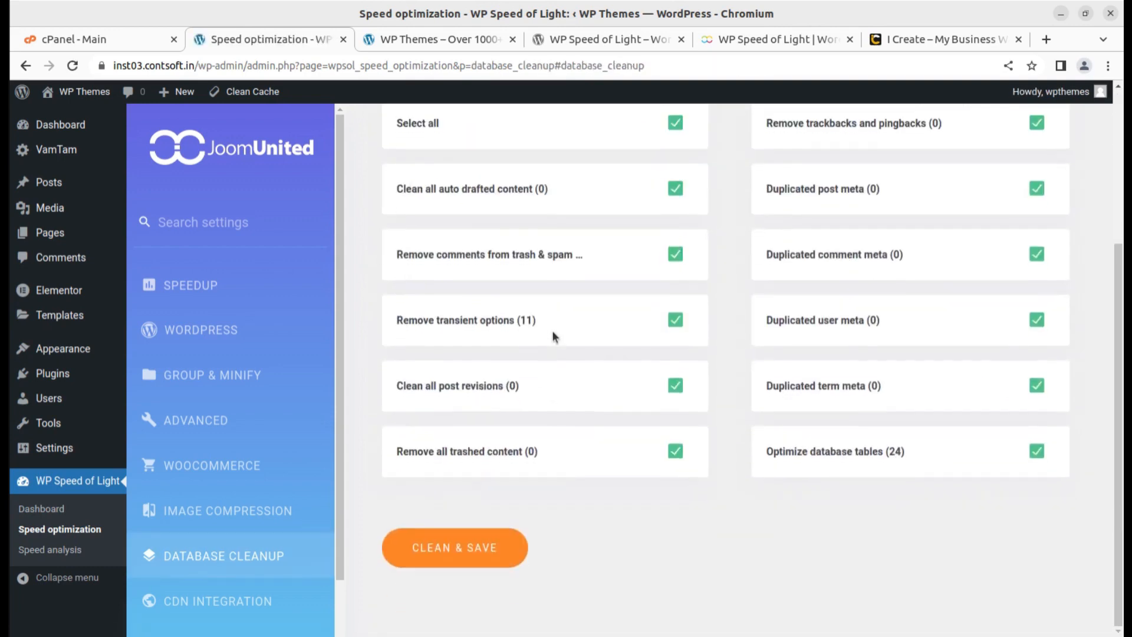
pyautogui.scroll(-2, 272, 546)
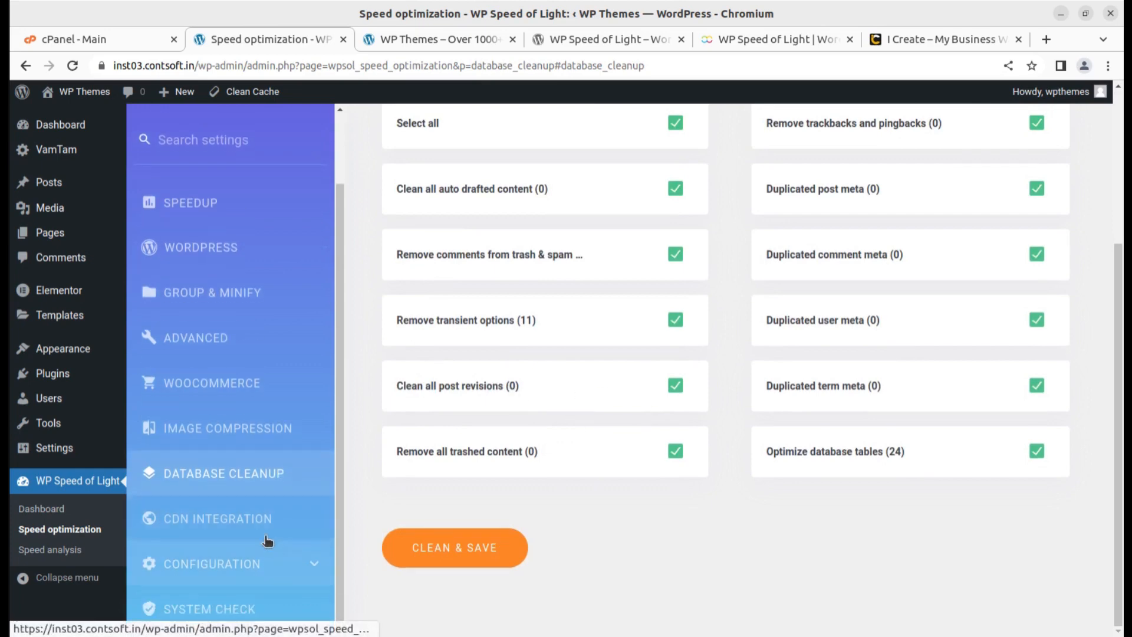
pyautogui.click(430, 551)
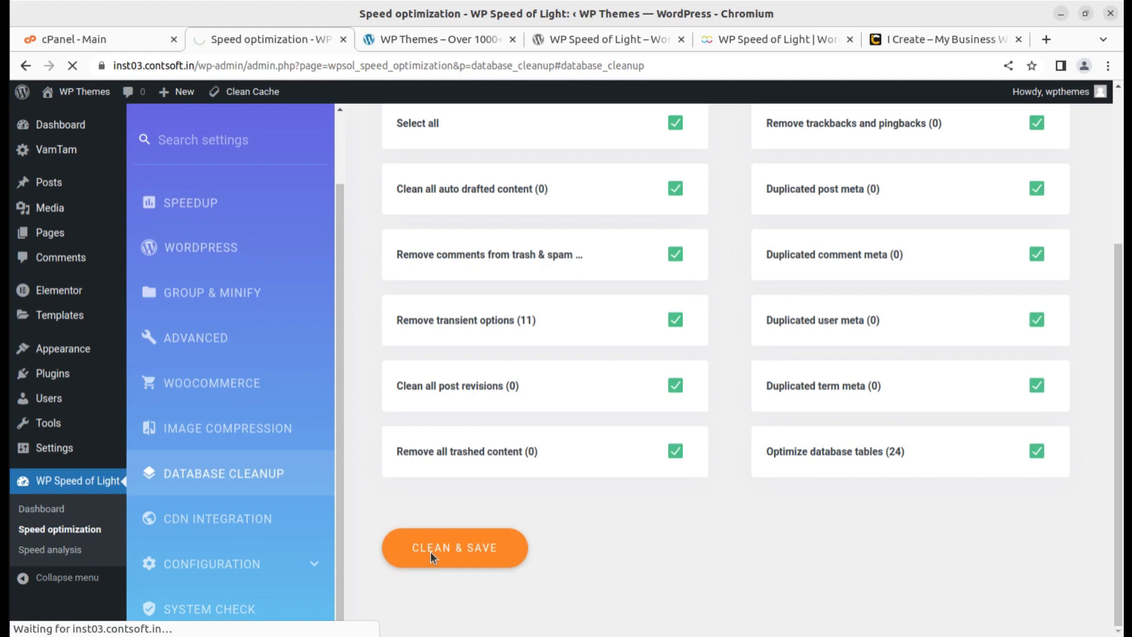
pyautogui.scroll(-5, 367, 547)
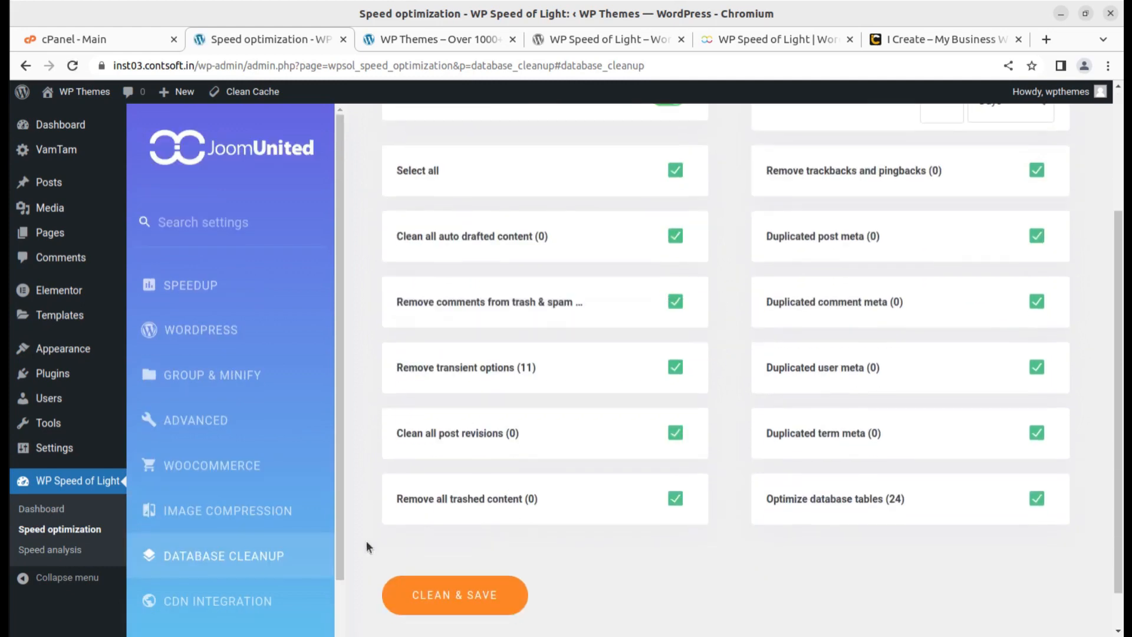
# Look over the CDN Integration and Speedup settings, and examine the Speedup Overview, performance check and optimization recommendations on the plugin's dashboard.
pyautogui.click(226, 609)
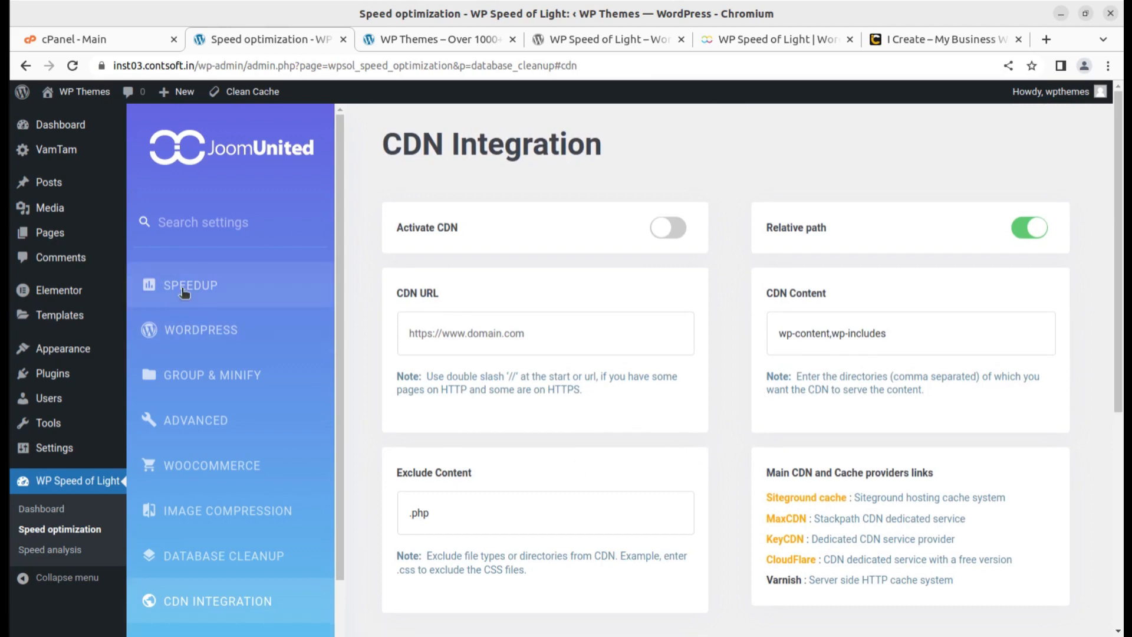
pyautogui.click(197, 274)
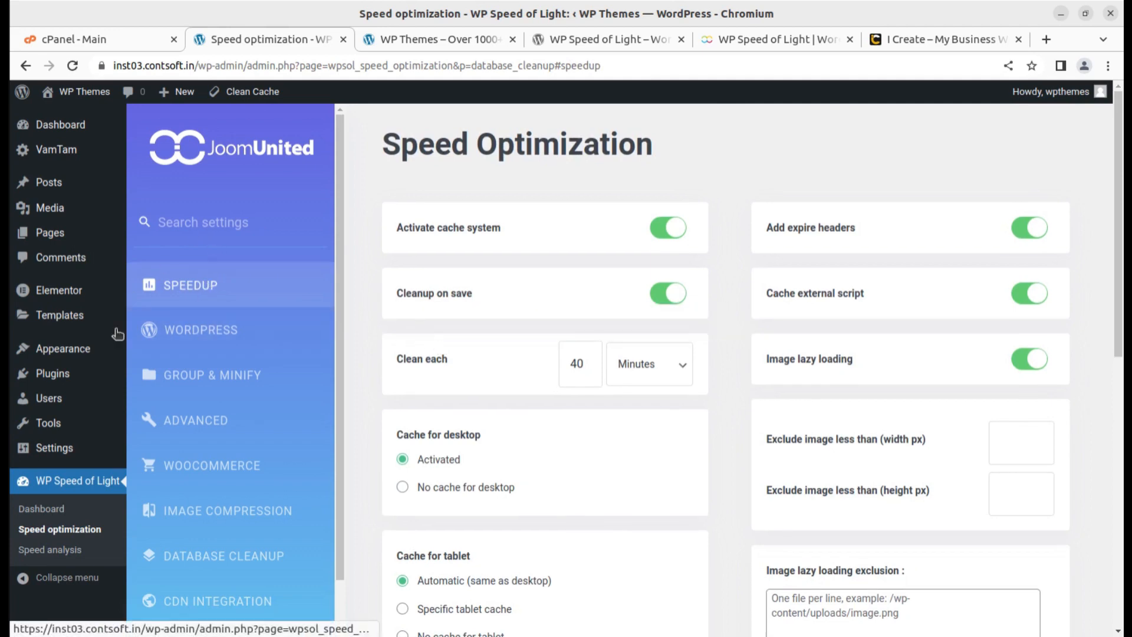
pyautogui.click(49, 511)
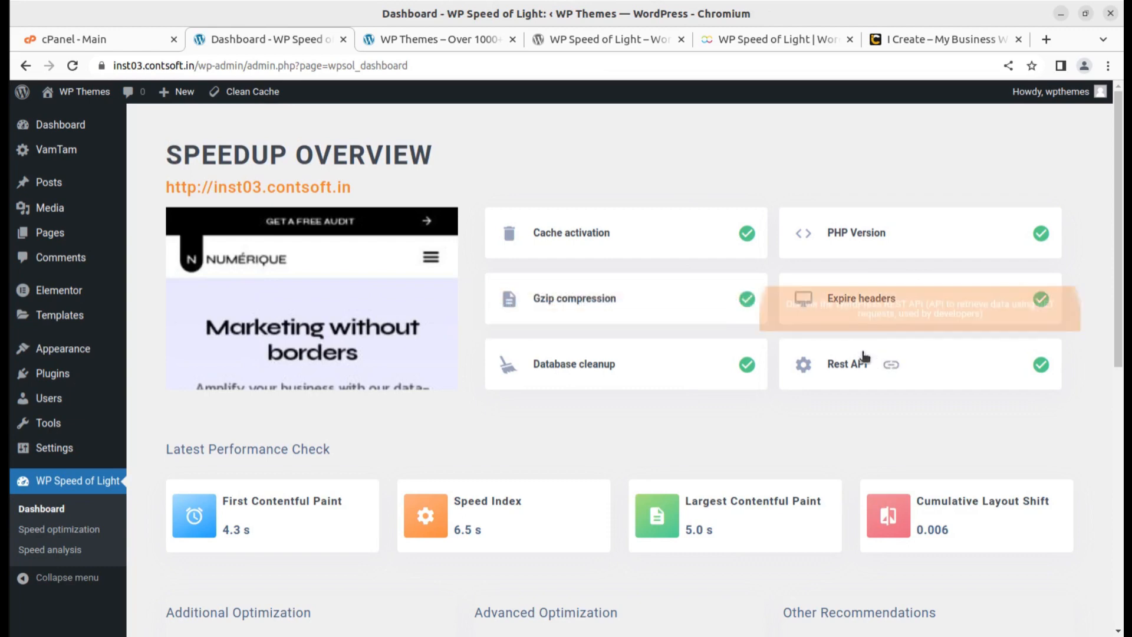
pyautogui.scroll(-4, 420, 443)
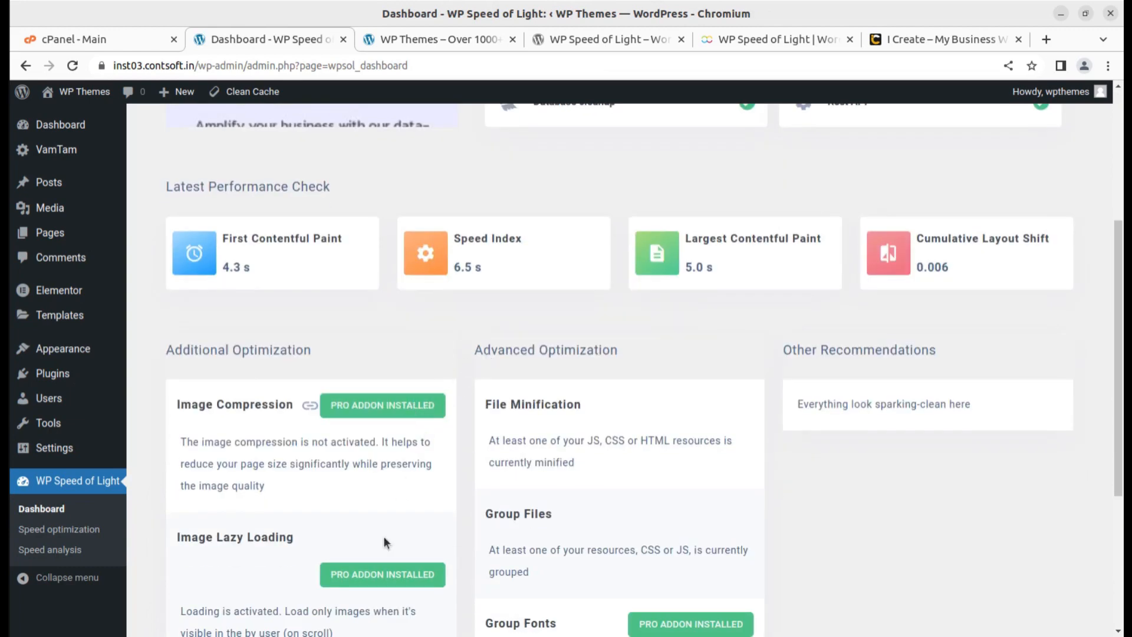
pyautogui.scroll(-3, 551, 460)
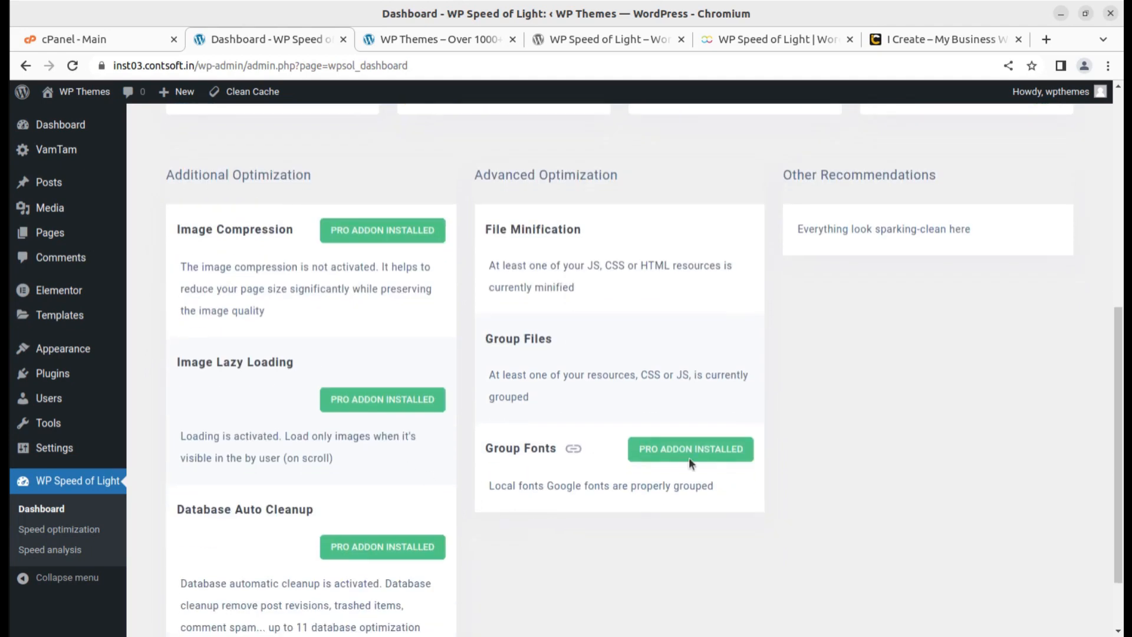
pyautogui.scroll(-1, 689, 457)
pyautogui.scroll(7, 689, 457)
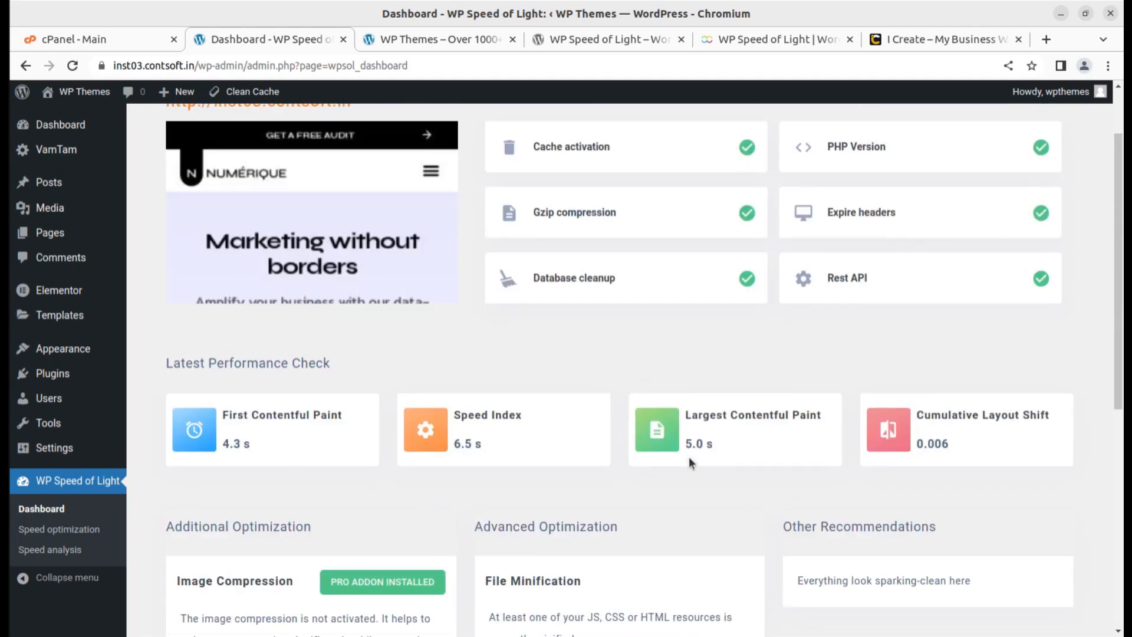
pyautogui.scroll(2, 689, 457)
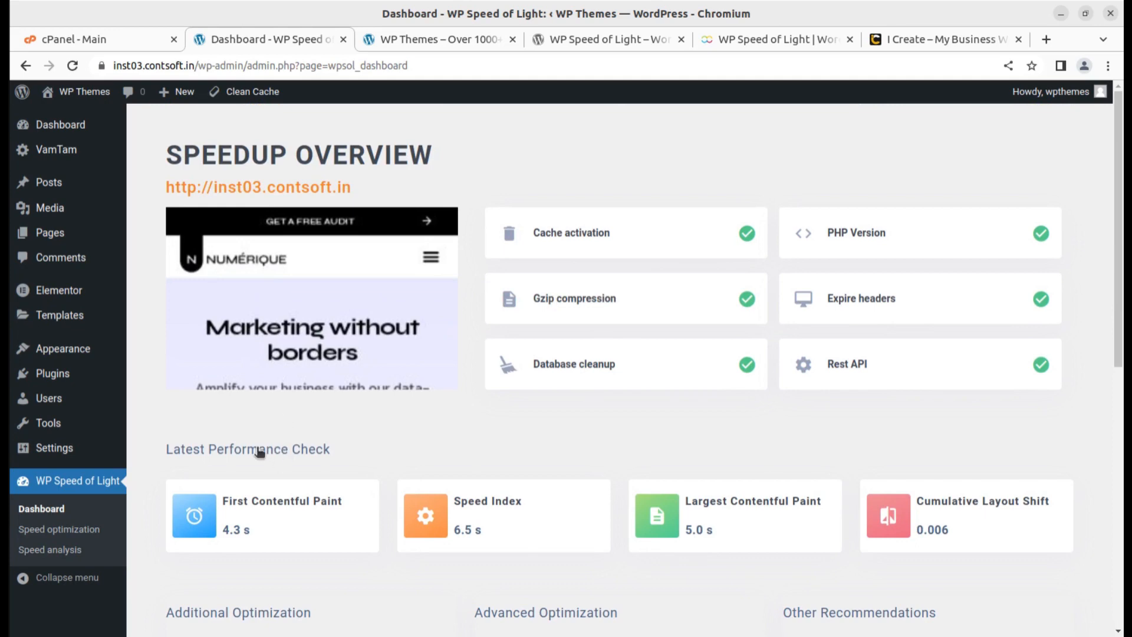
pyautogui.scroll(-9, 524, 471)
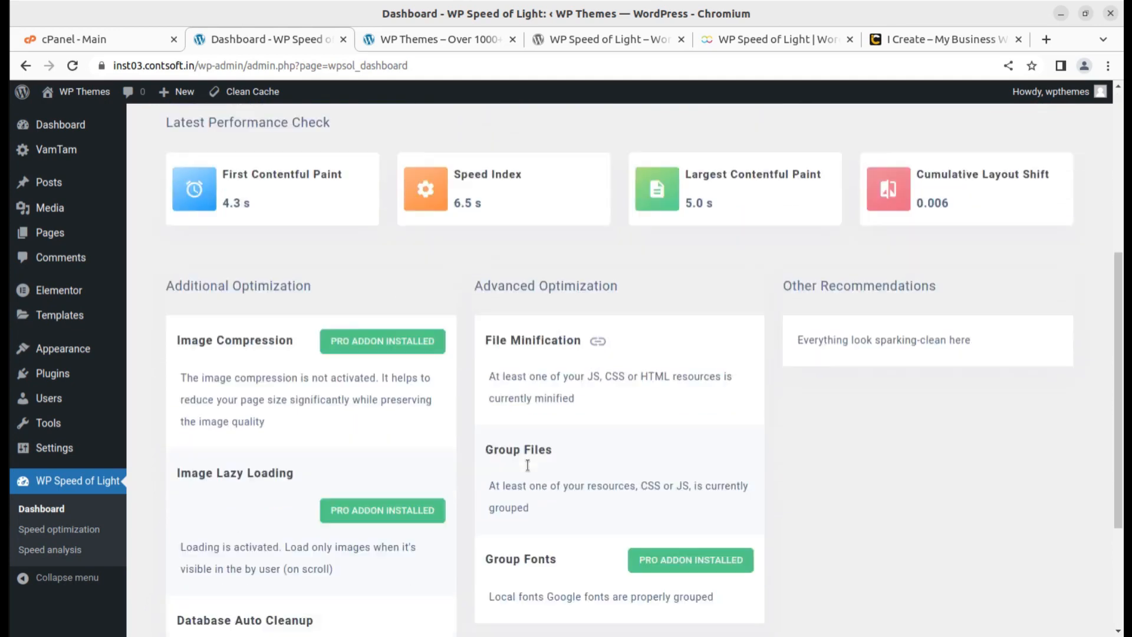
pyautogui.scroll(9, 456, 575)
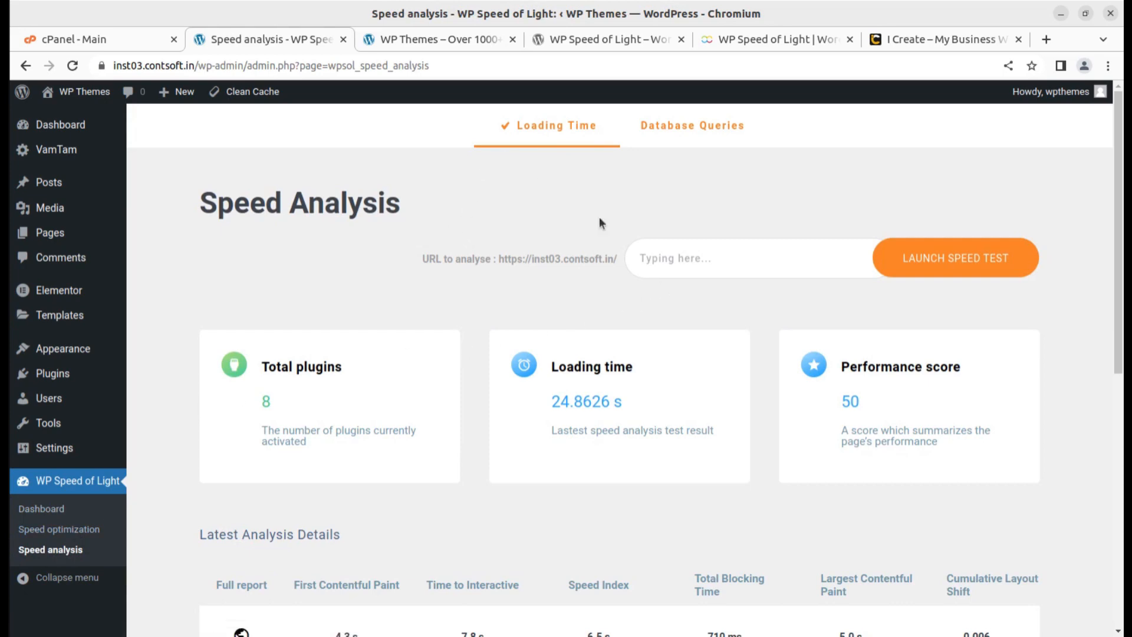
# Review the earlier results on the Speed Analysis page and launch a new speed test of the site using the Desktop strategy.
pyautogui.scroll(-3, 923, 345)
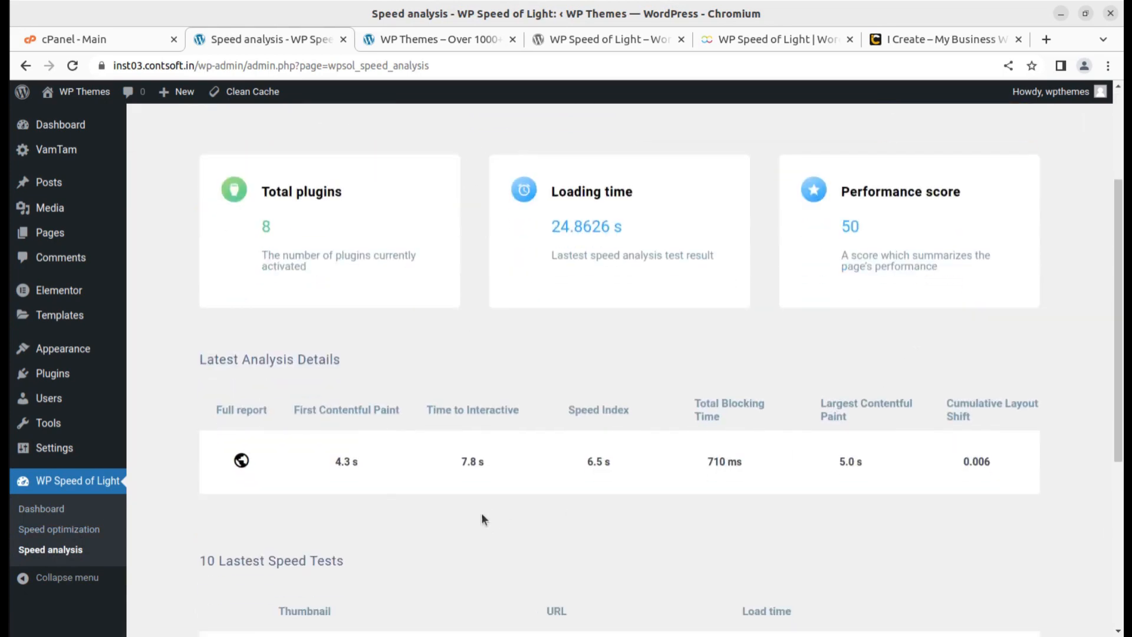
pyautogui.scroll(-5, 507, 540)
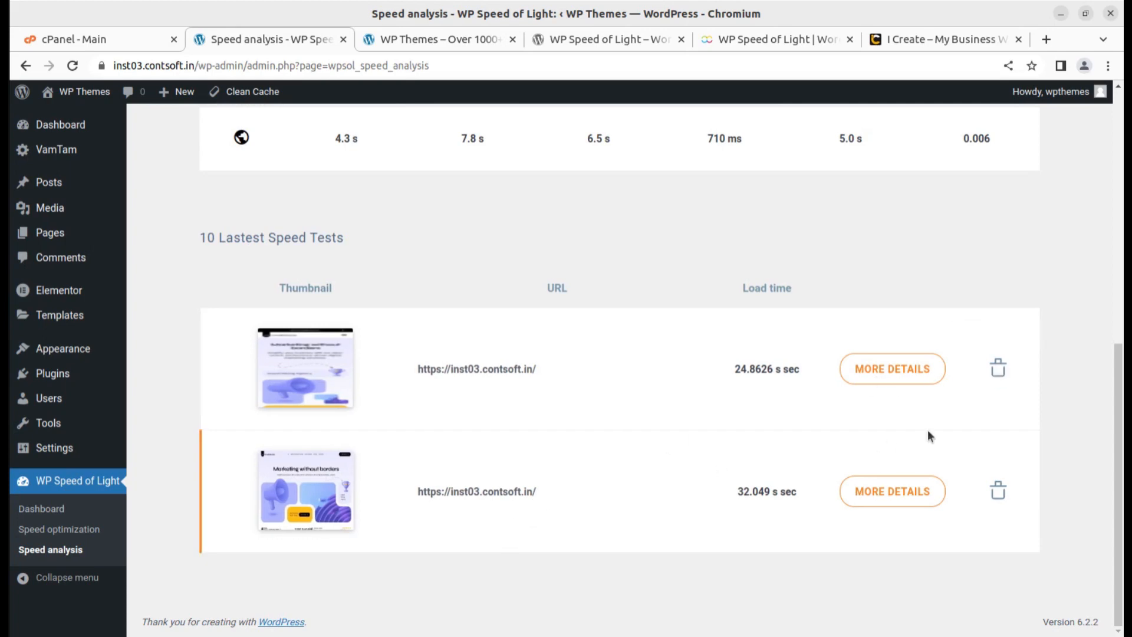
pyautogui.scroll(5, 463, 500)
pyautogui.scroll(2, 463, 499)
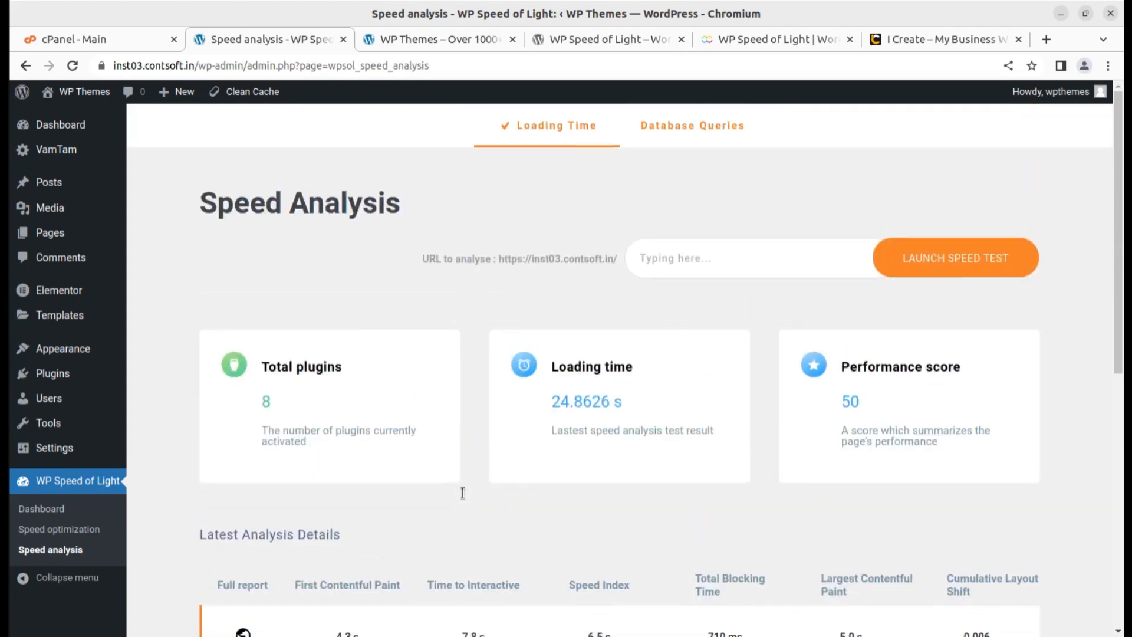
pyautogui.click(952, 265)
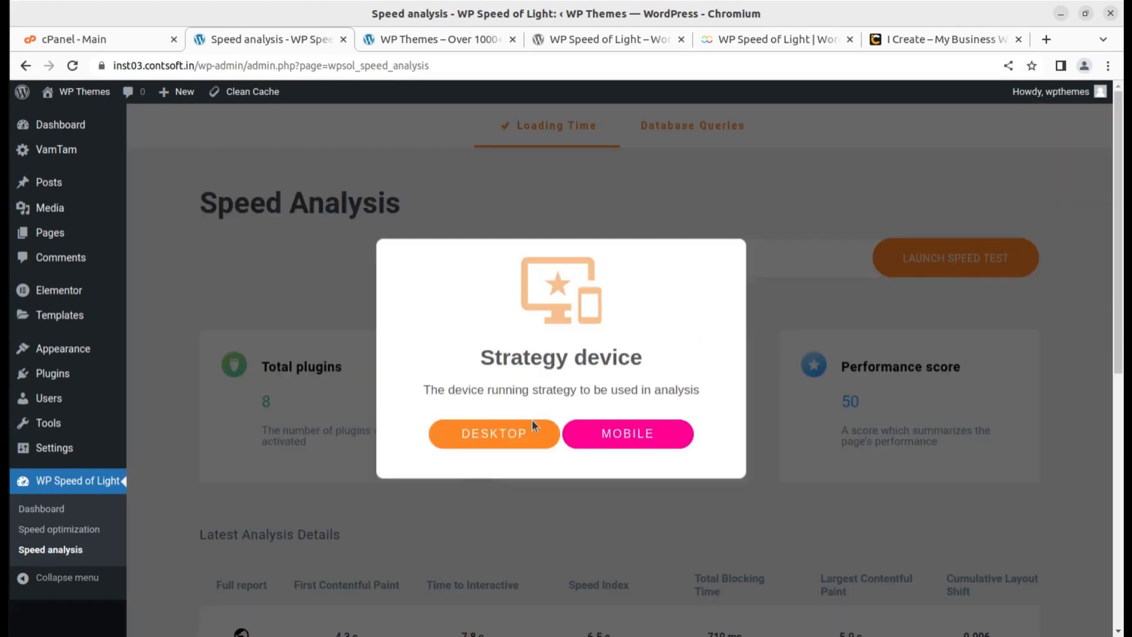
pyautogui.click(499, 433)
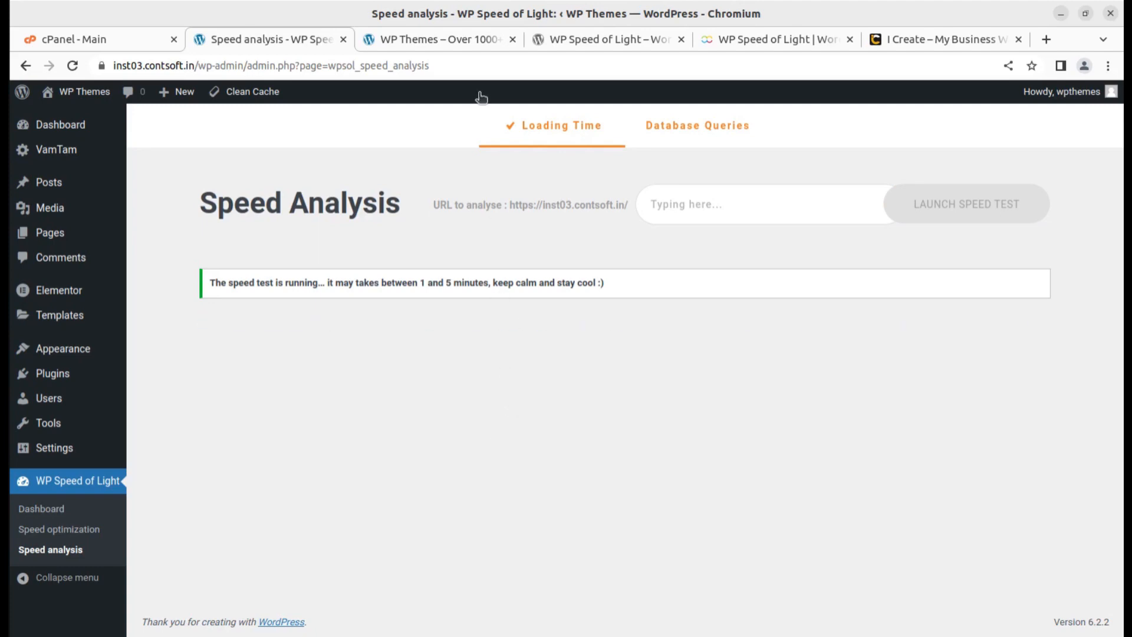
# Reload the site's homepage and look through its sections to check how they load.
pyautogui.click(452, 39)
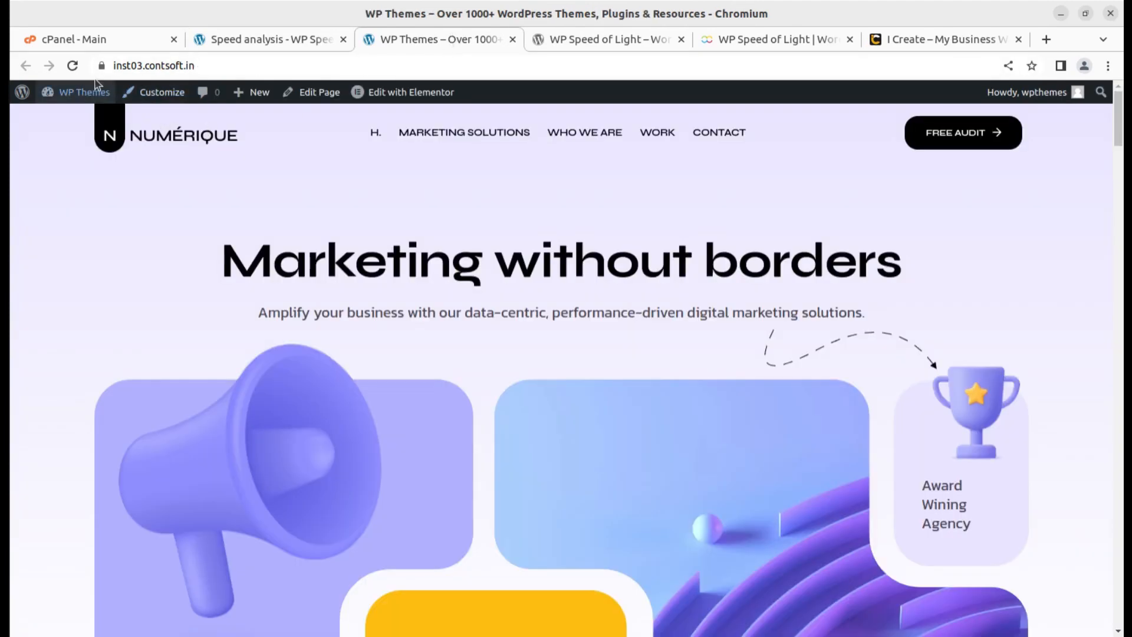
pyautogui.click(72, 65)
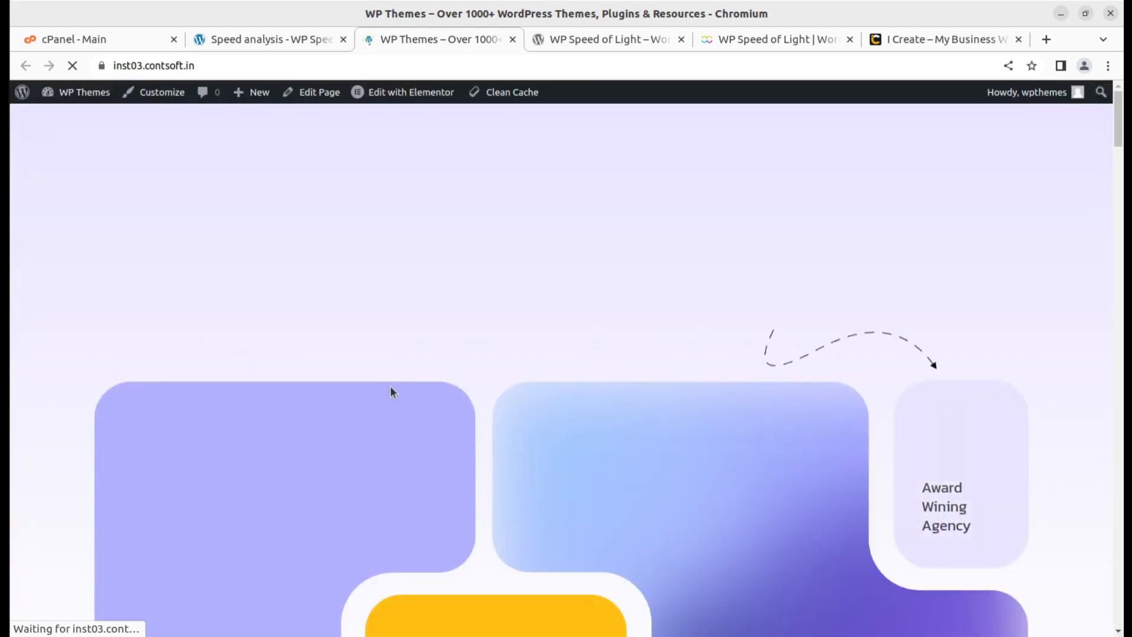
pyautogui.scroll(-10, 408, 361)
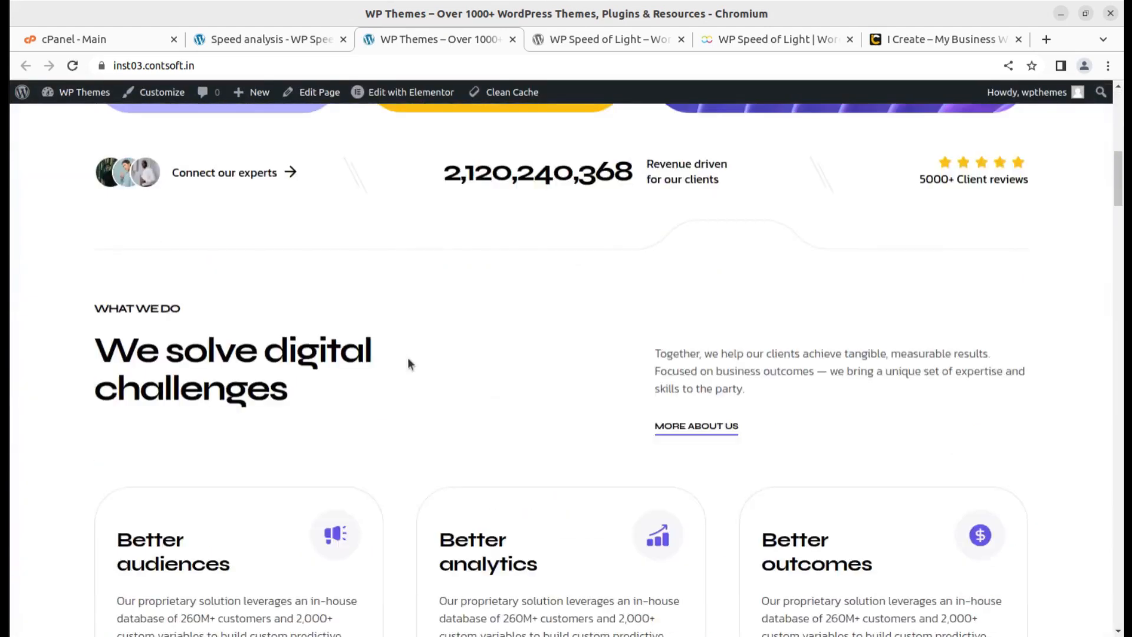
pyautogui.scroll(-5, 408, 361)
pyautogui.scroll(-8, 408, 361)
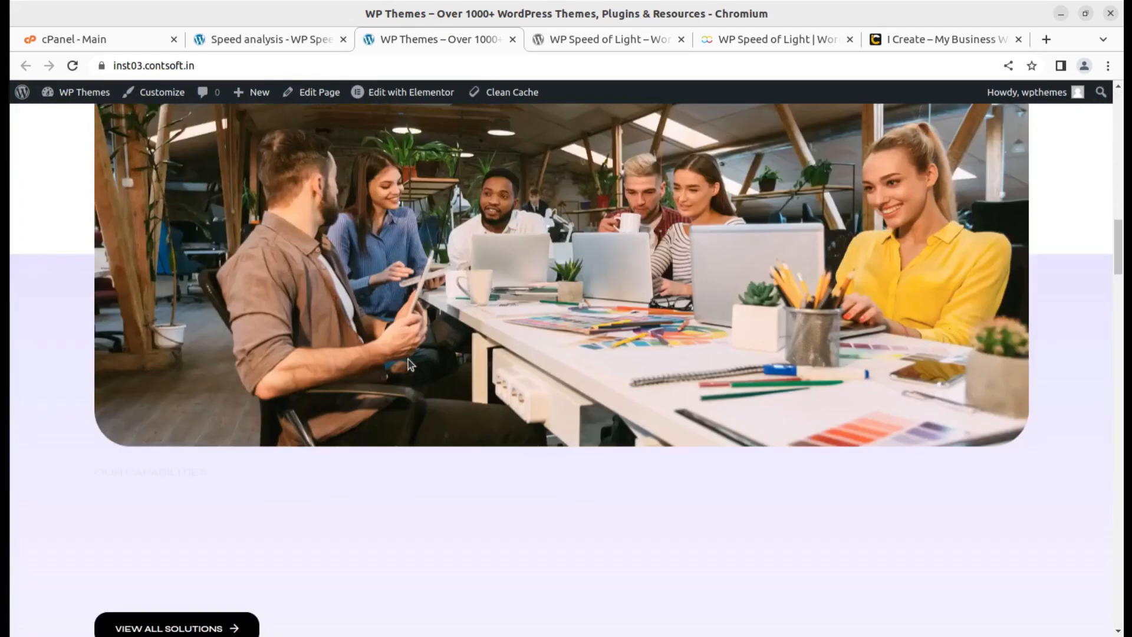
pyautogui.scroll(10, 408, 361)
pyautogui.scroll(8, 408, 357)
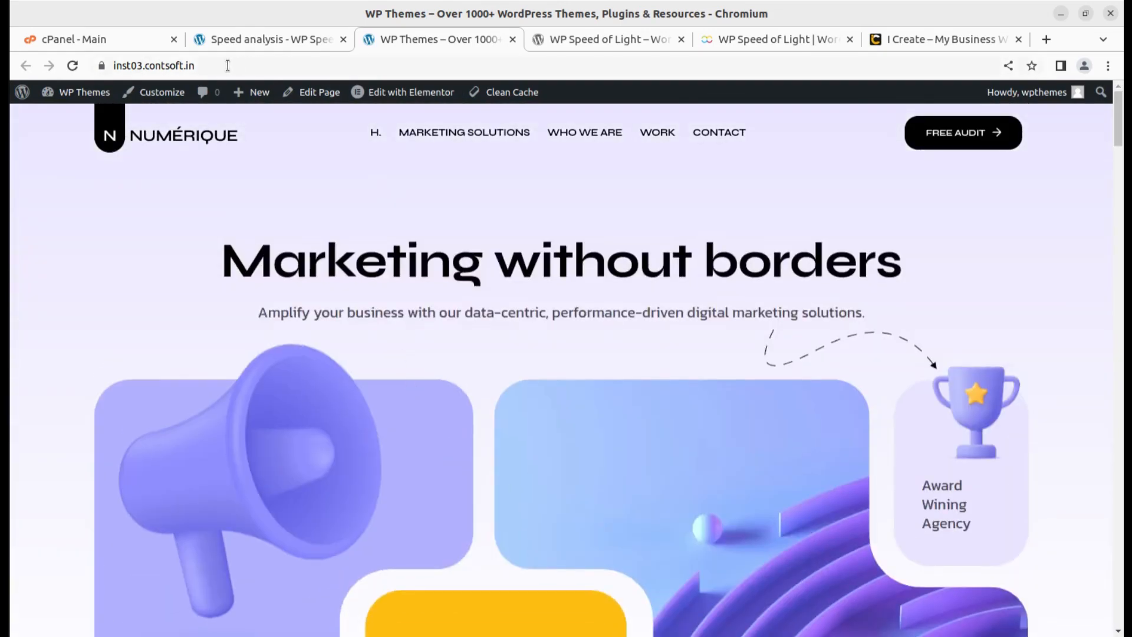
# Look through the homepage inst03.contsoft.in in an incognito window, and return to the Speed Analysis page after closing it.
pyautogui.click(228, 66)
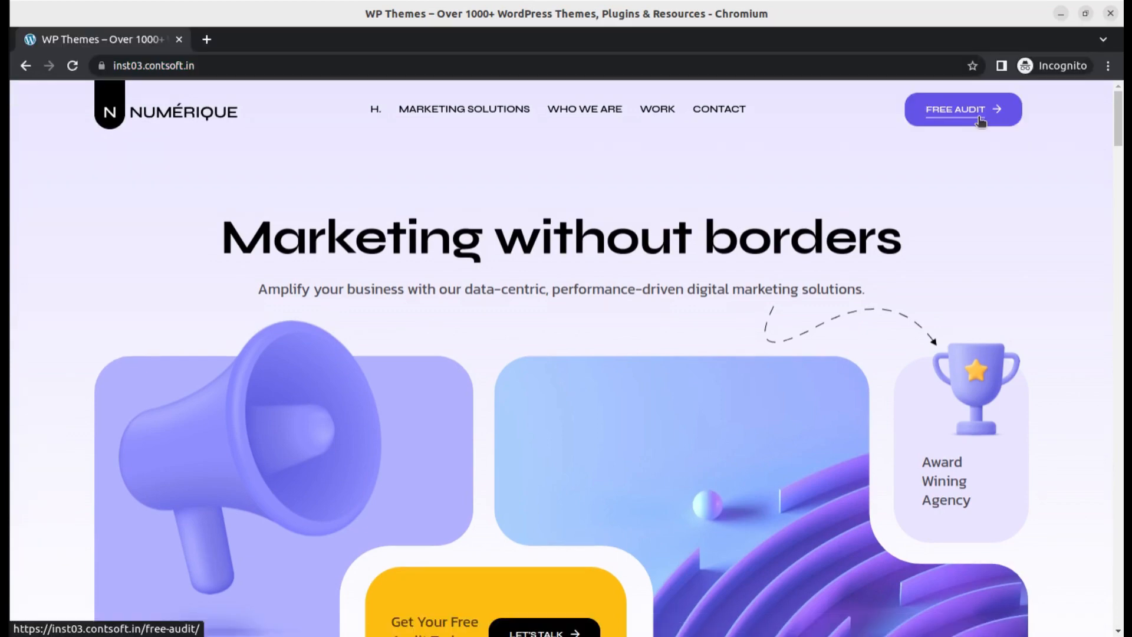
pyautogui.scroll(-10, 583, 222)
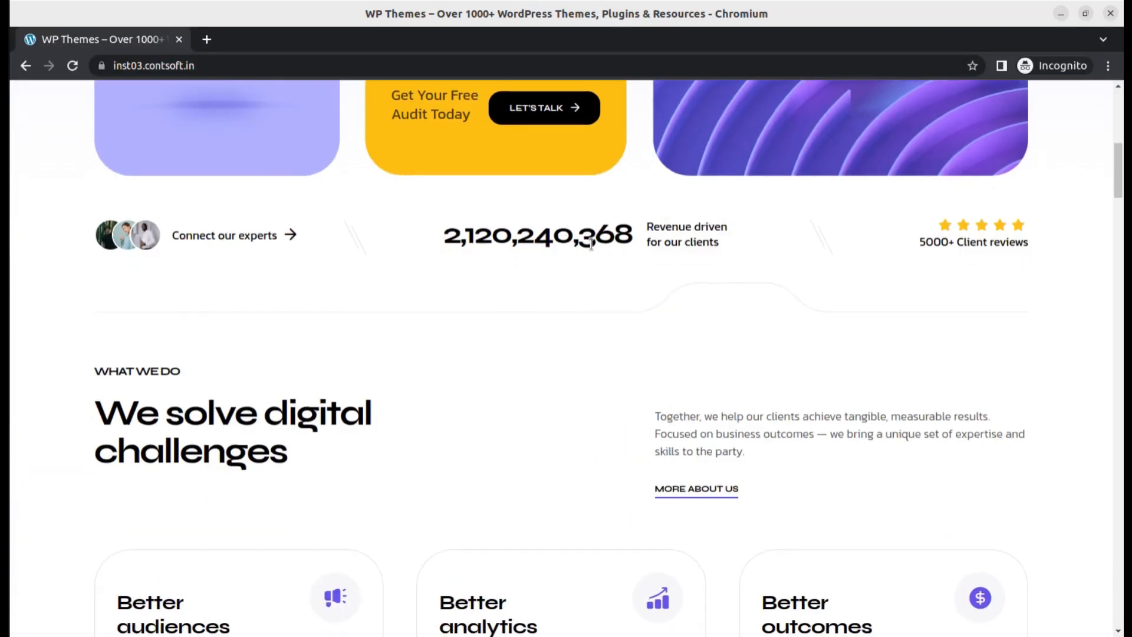
pyautogui.scroll(-5, 484, 302)
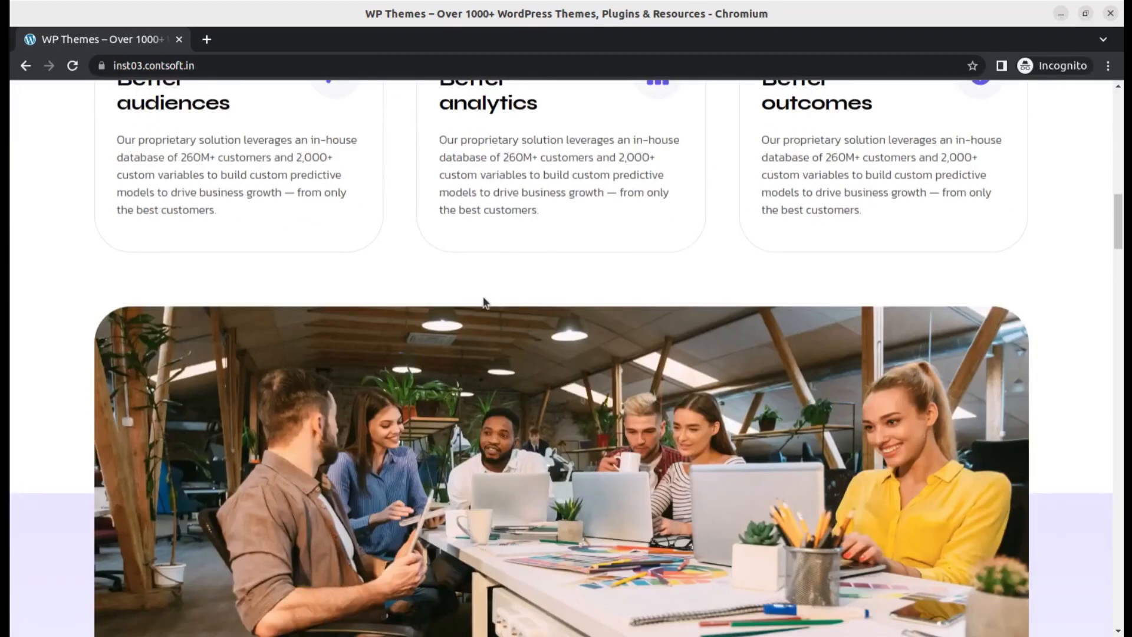
pyautogui.scroll(-5, 484, 302)
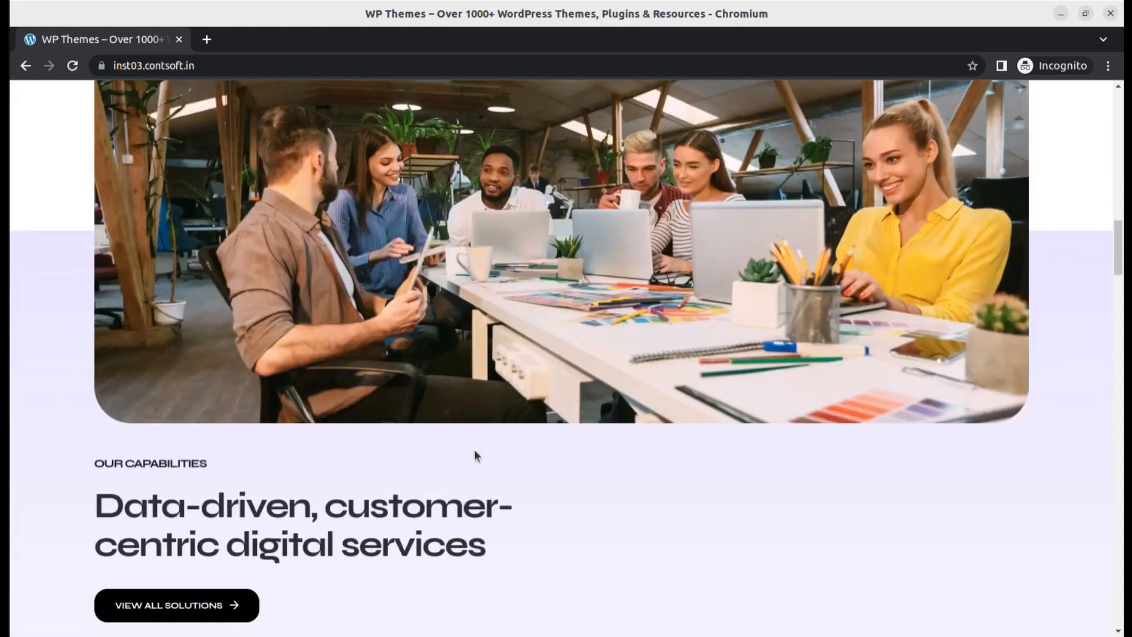
pyautogui.scroll(20, 474, 449)
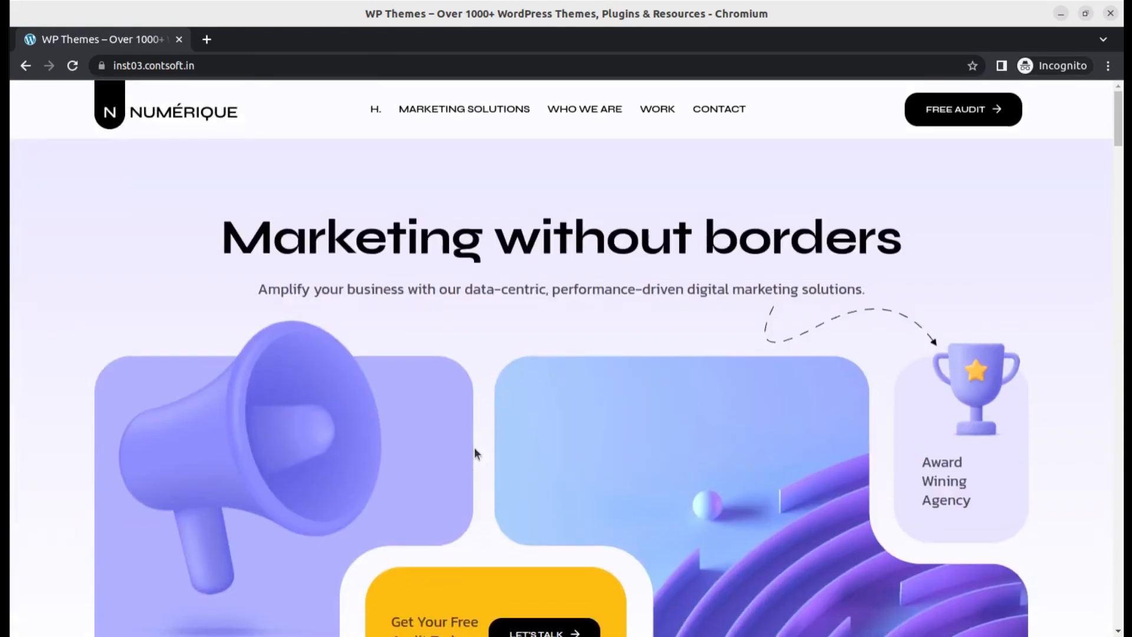
pyautogui.moveTo(454, 117)
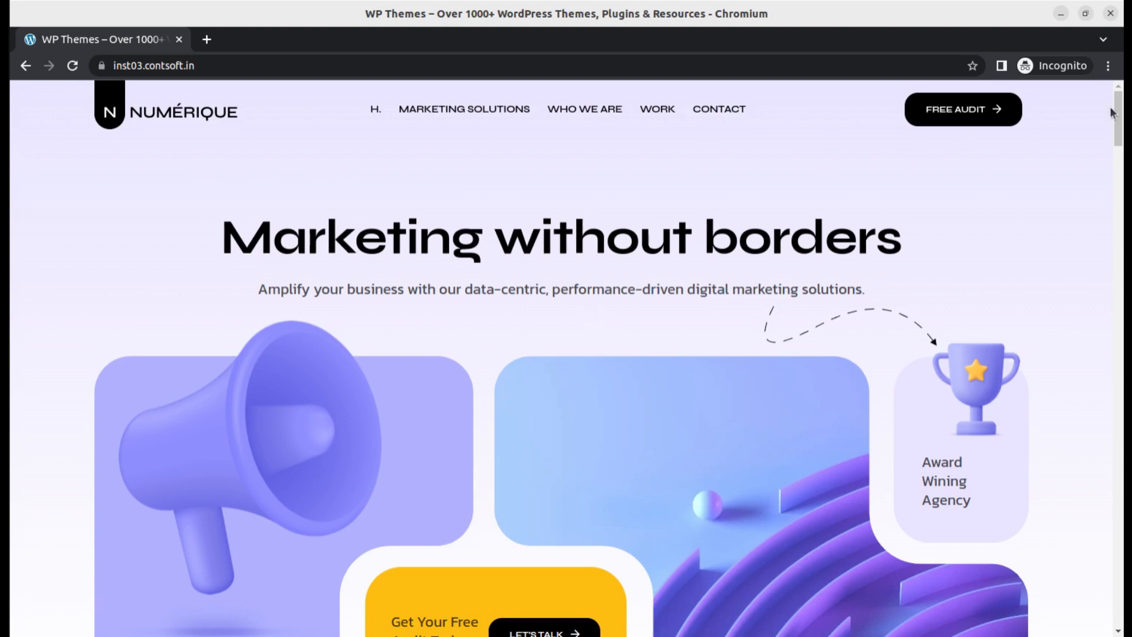
pyautogui.click(1109, 14)
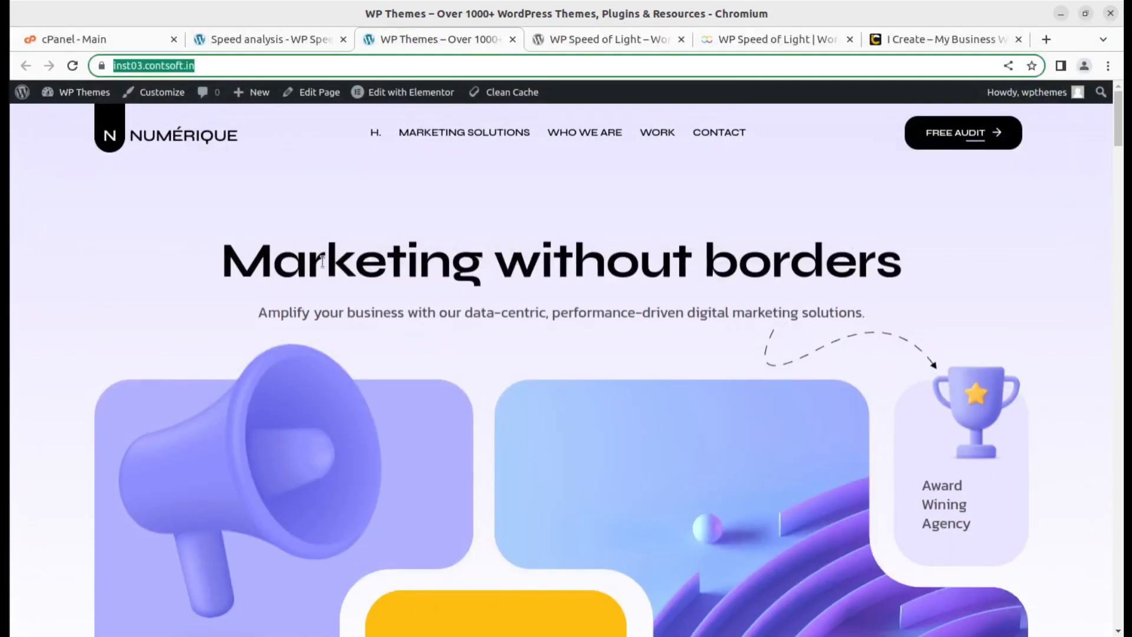
pyautogui.click(258, 51)
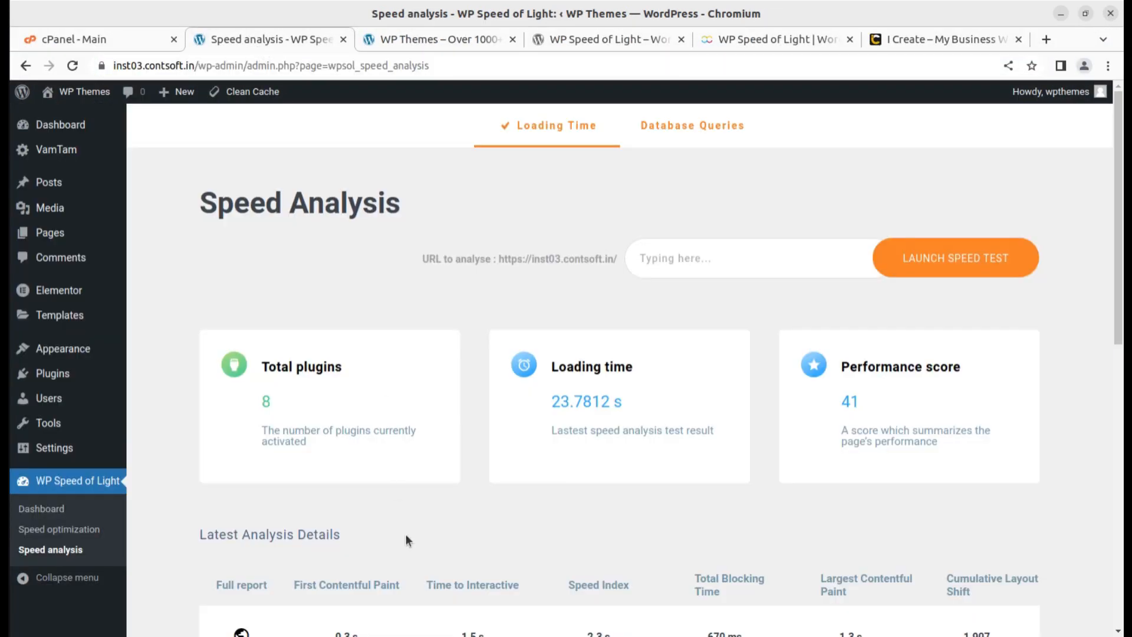
# Review the latest analysis details and compare the load times of the recent speed tests on the Speed Analysis page.
pyautogui.scroll(-7, 455, 375)
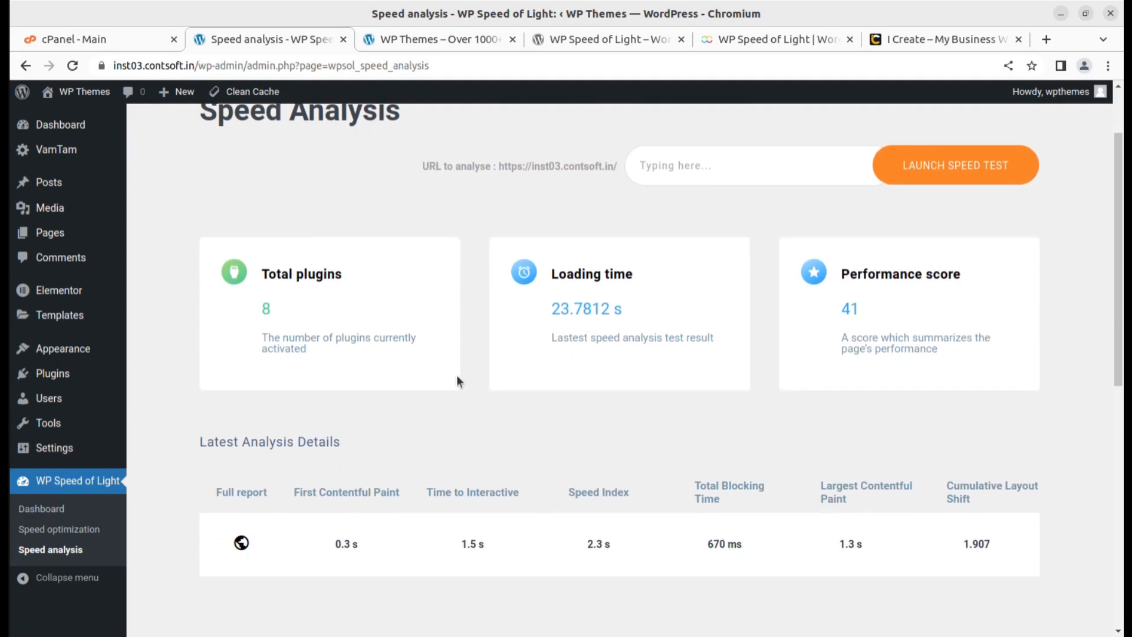
pyautogui.scroll(-3, 637, 493)
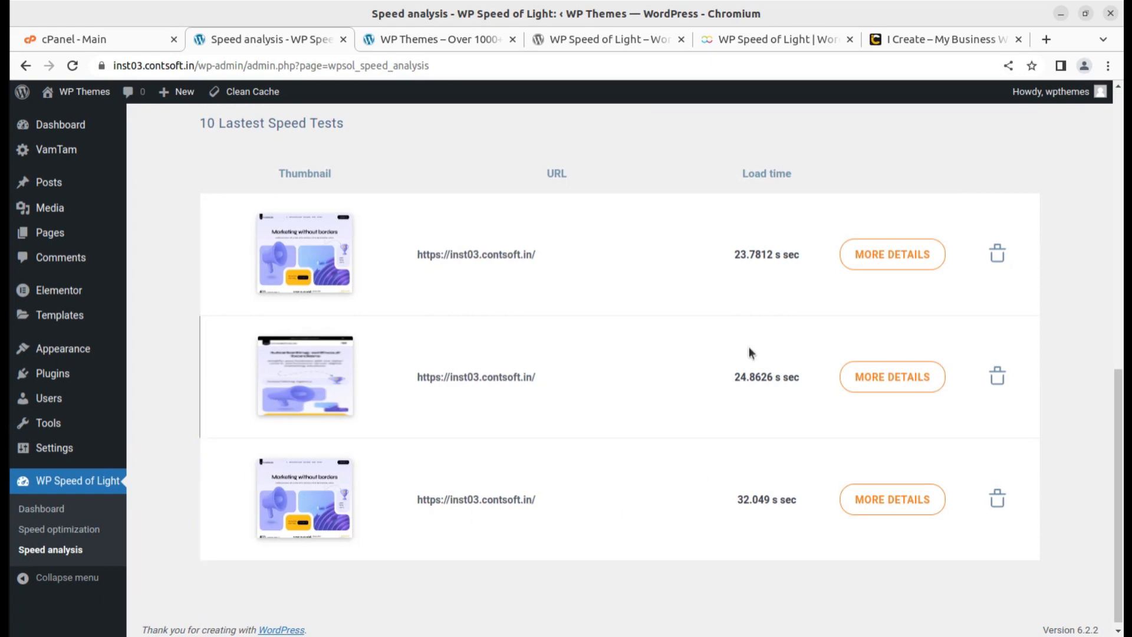
pyautogui.scroll(3, 748, 348)
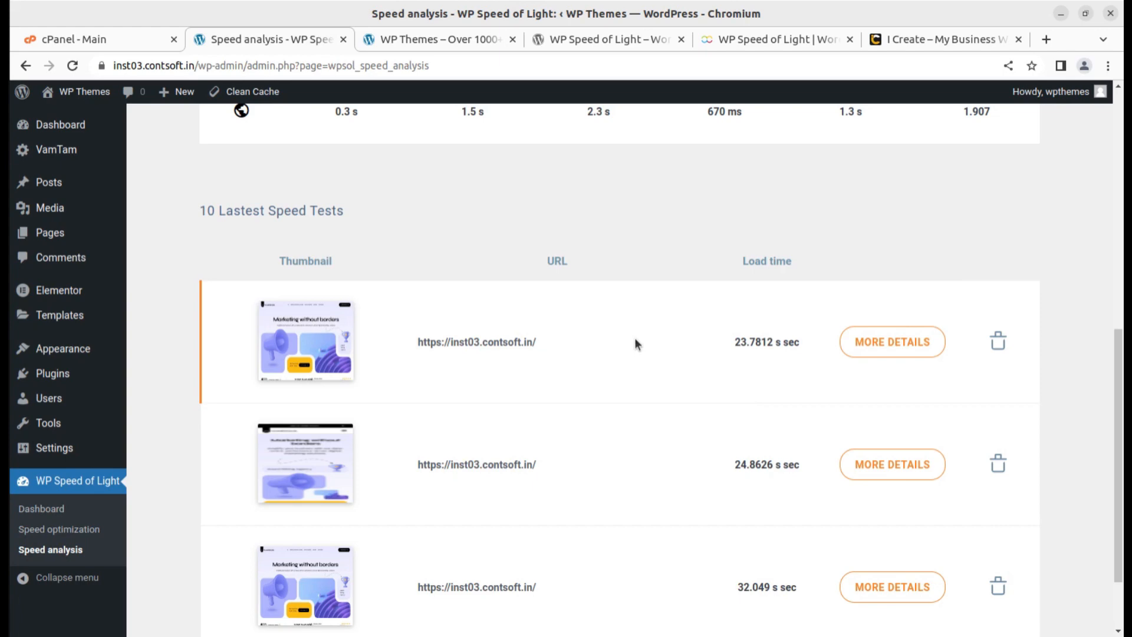
pyautogui.scroll(4, 672, 319)
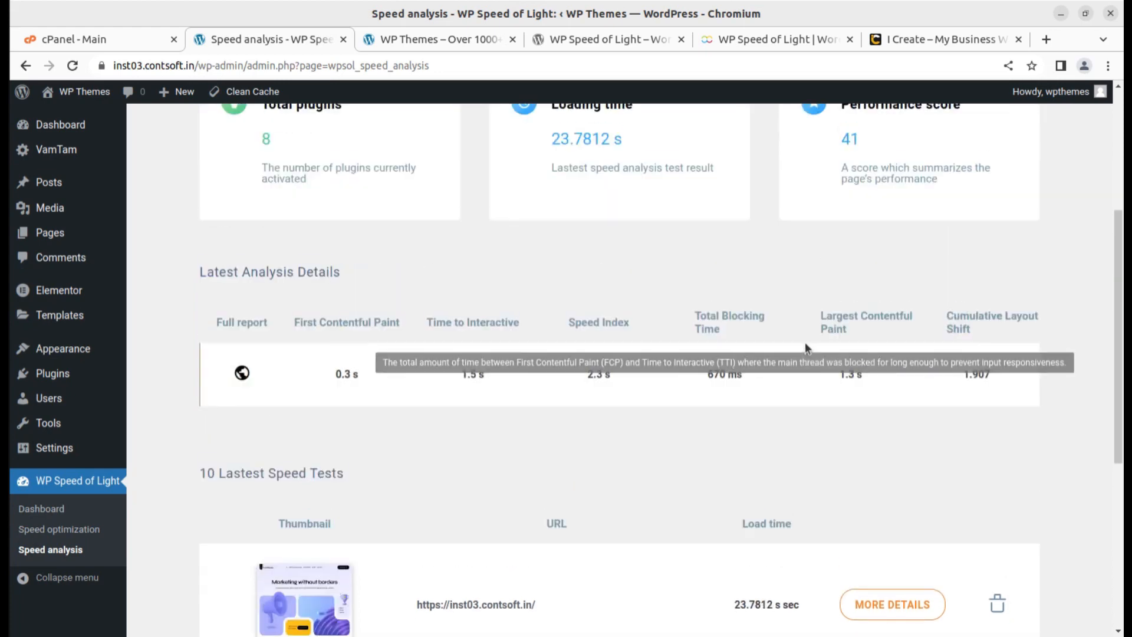
pyautogui.scroll(4, 805, 348)
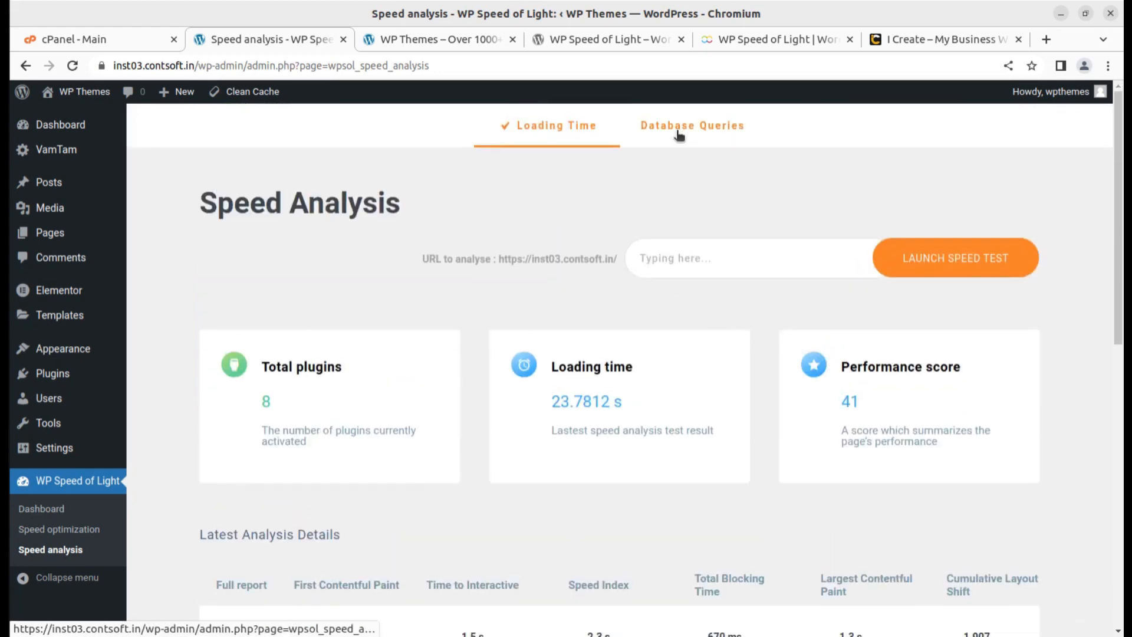
# Run a Database Queries analysis of the site and view its results for plugins, theme and WP Core.
pyautogui.click(696, 128)
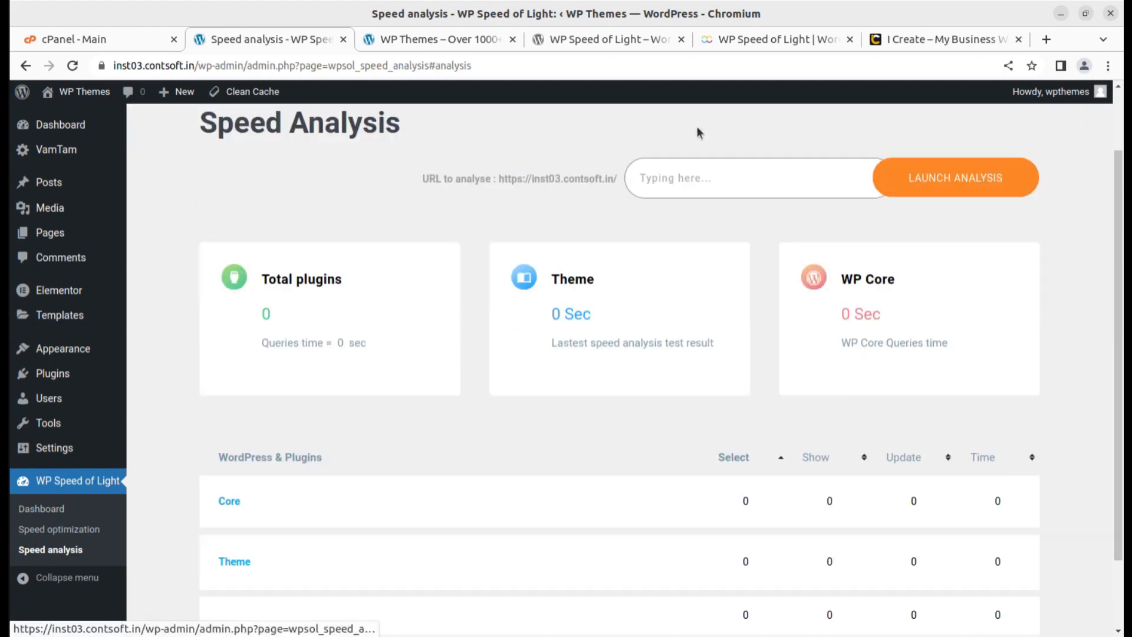
pyautogui.click(935, 187)
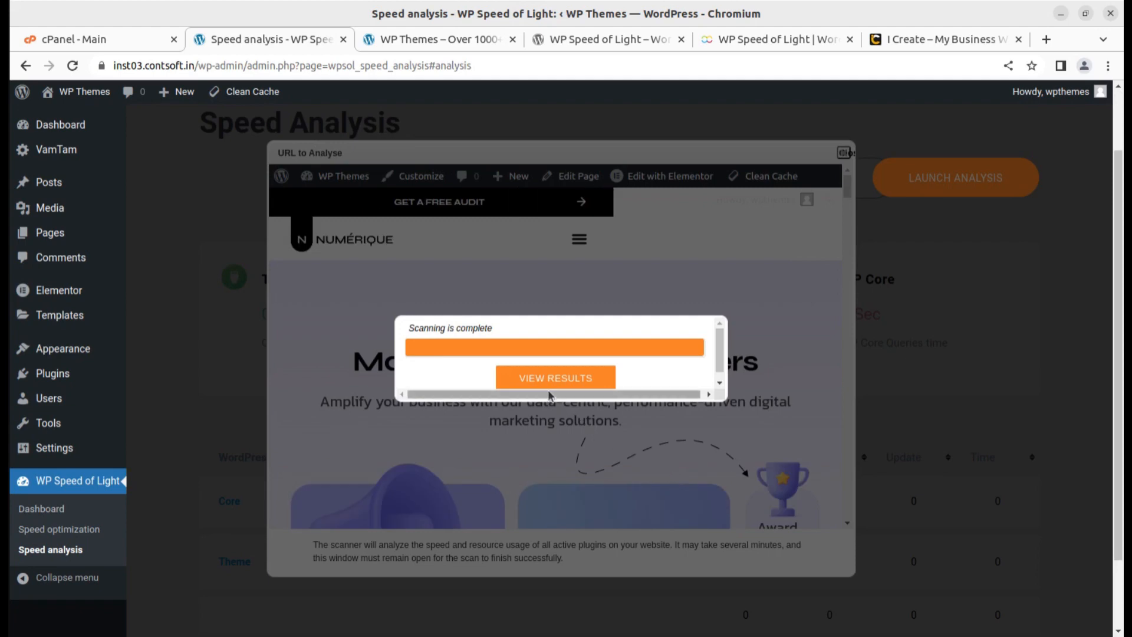
pyautogui.click(548, 378)
pyautogui.scroll(-2, 702, 432)
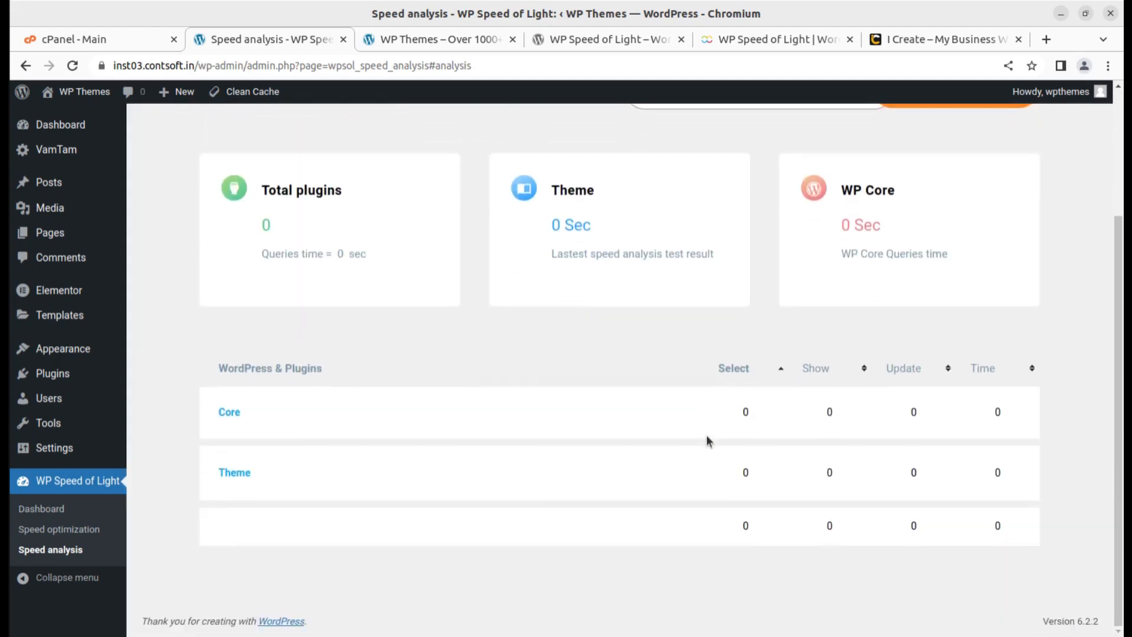
pyautogui.scroll(5, 708, 441)
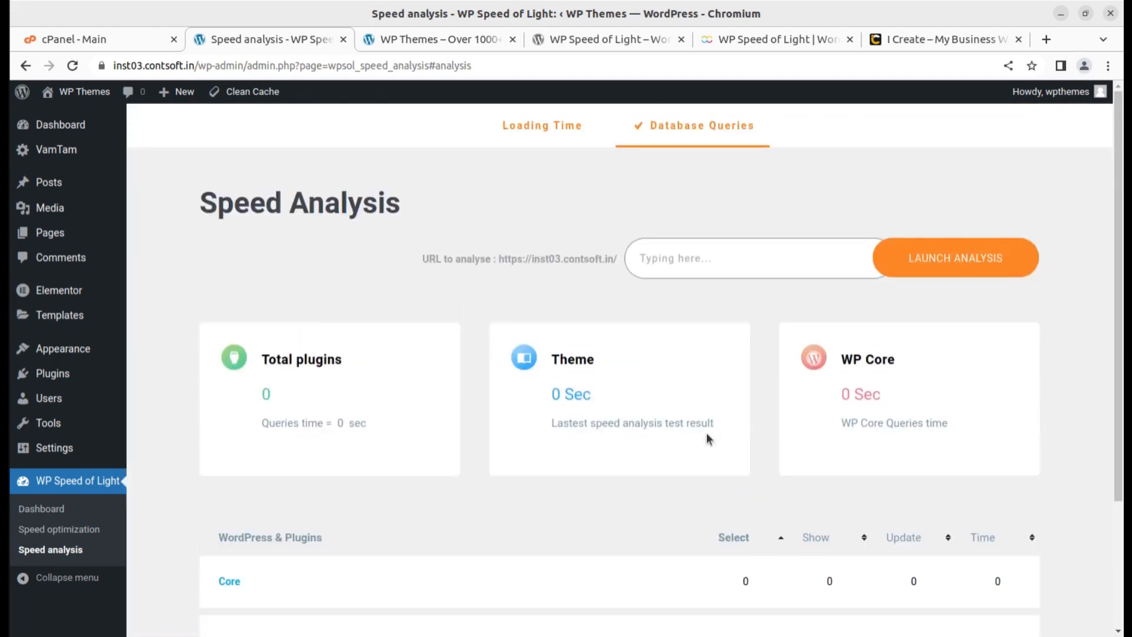
# Launch another Loading Time speed test of the site and compare its result with the earlier tests.
pyautogui.click(528, 134)
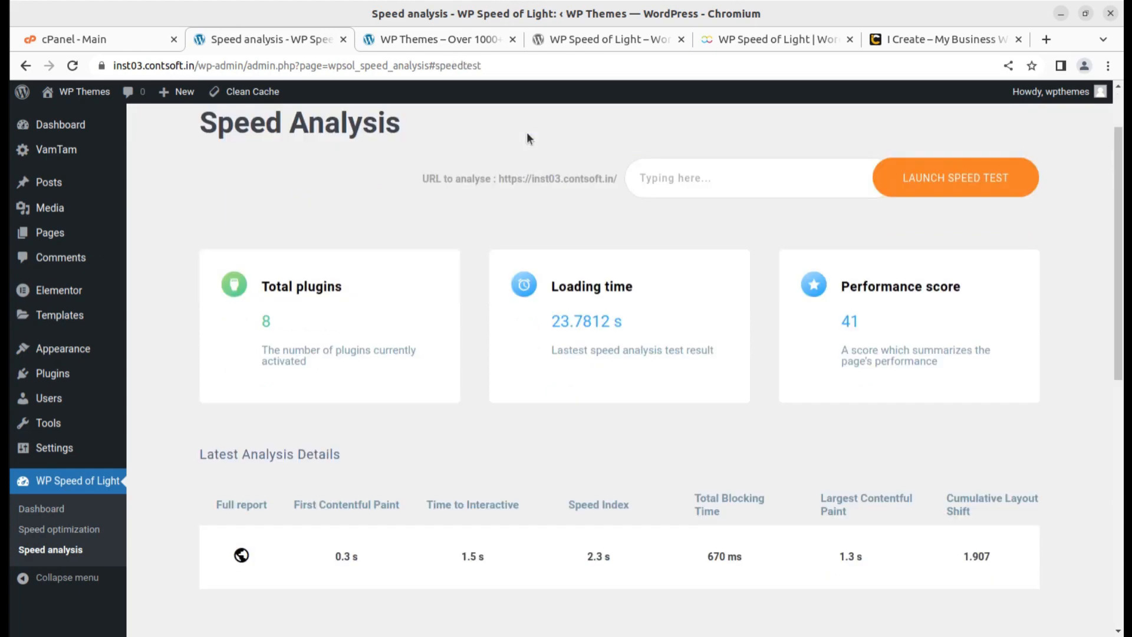
pyautogui.click(936, 190)
pyautogui.click(641, 436)
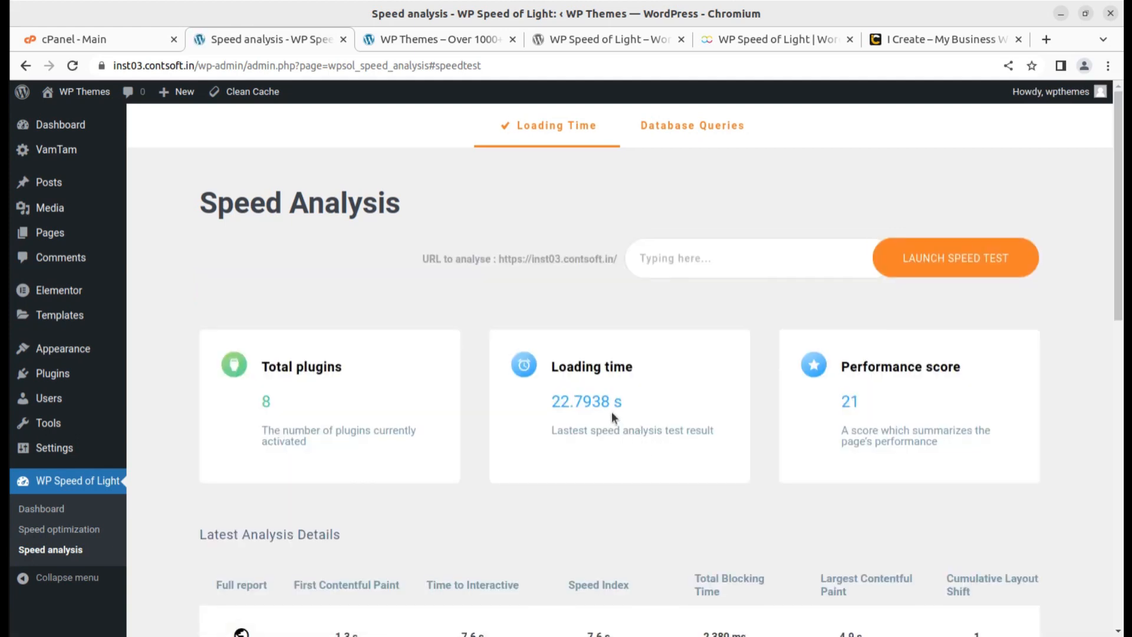
pyautogui.scroll(-6, 610, 411)
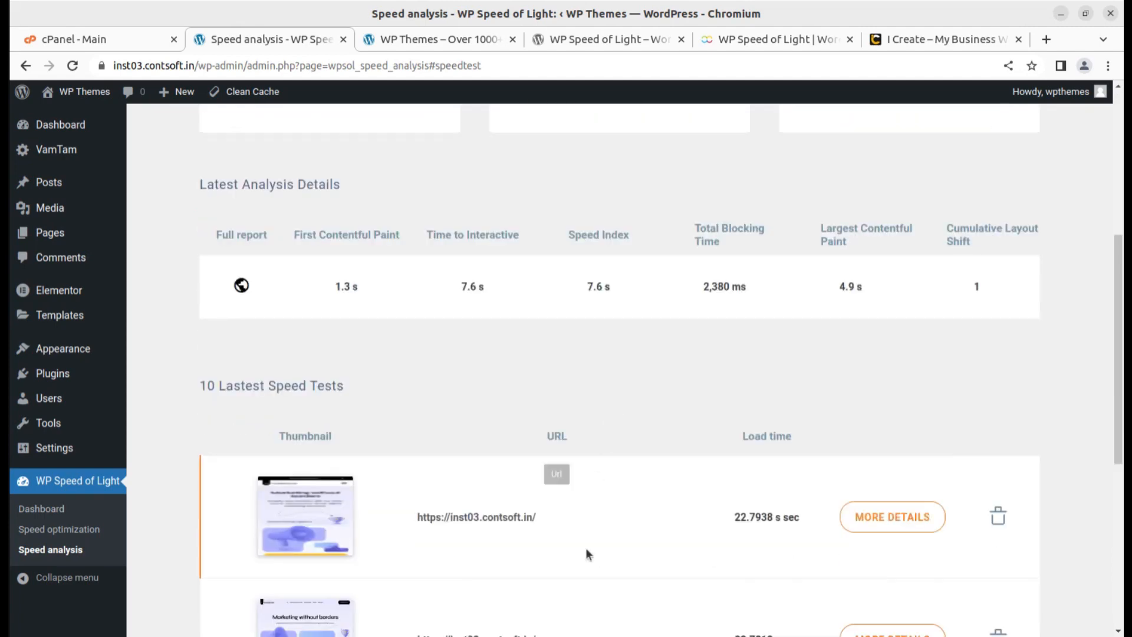
pyautogui.scroll(-3, 586, 547)
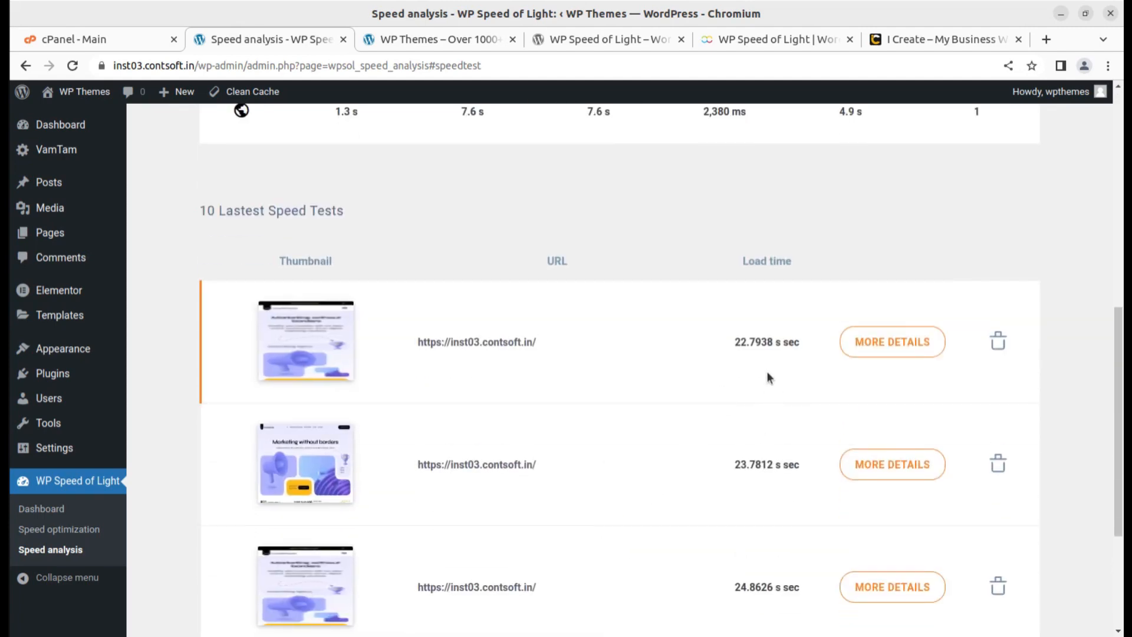
pyautogui.scroll(-3, 766, 371)
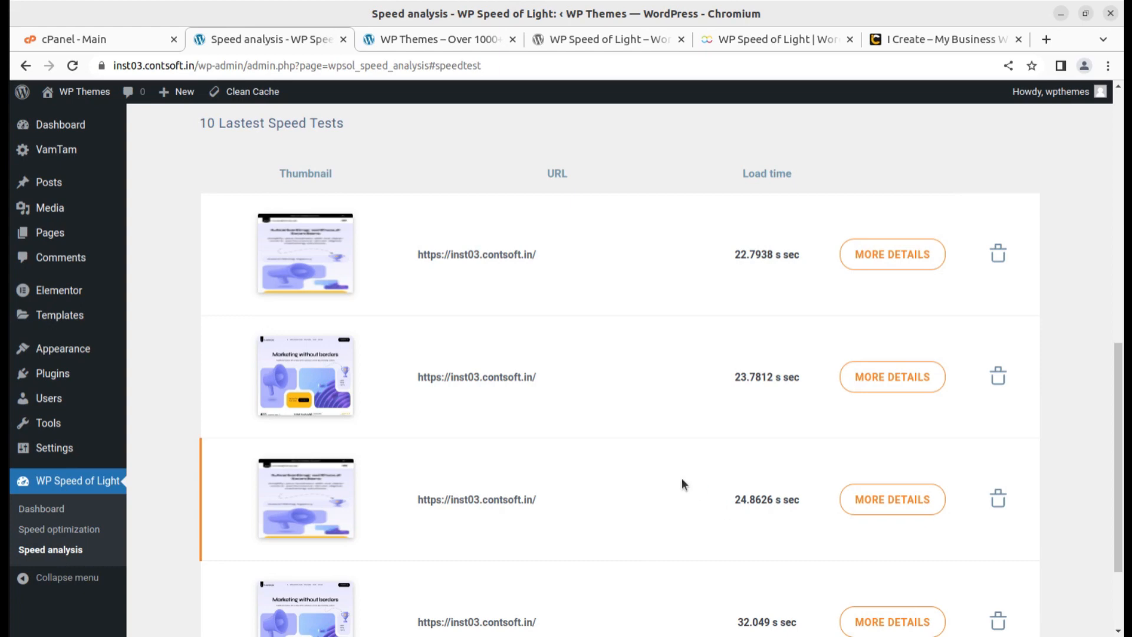
pyautogui.scroll(6, 670, 469)
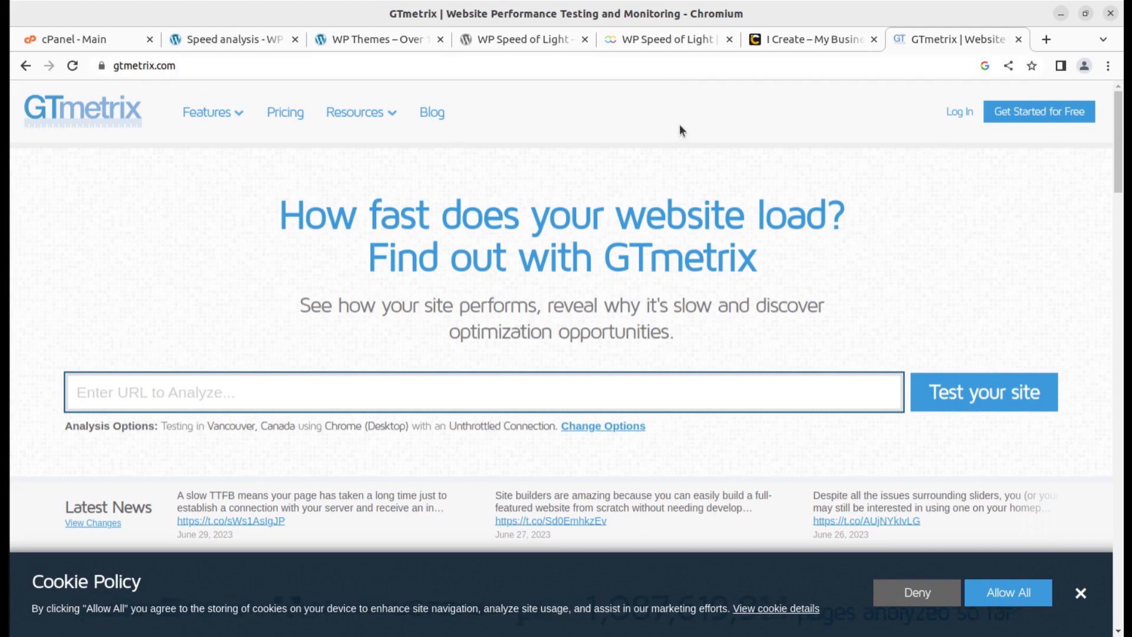
pyautogui.click(375, 39)
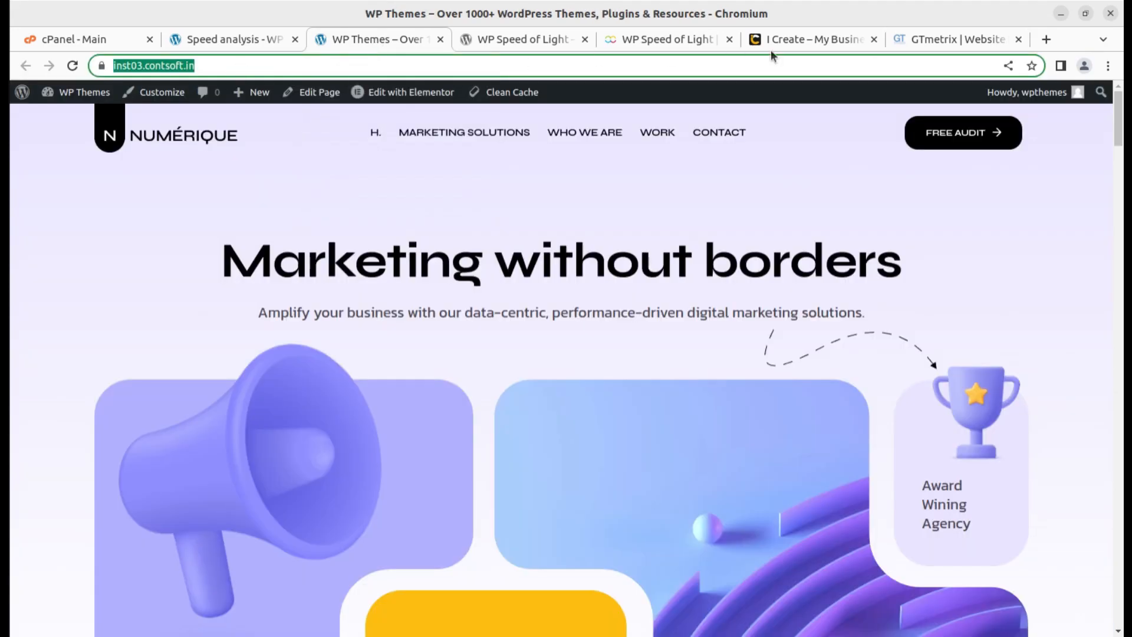
pyautogui.click(918, 41)
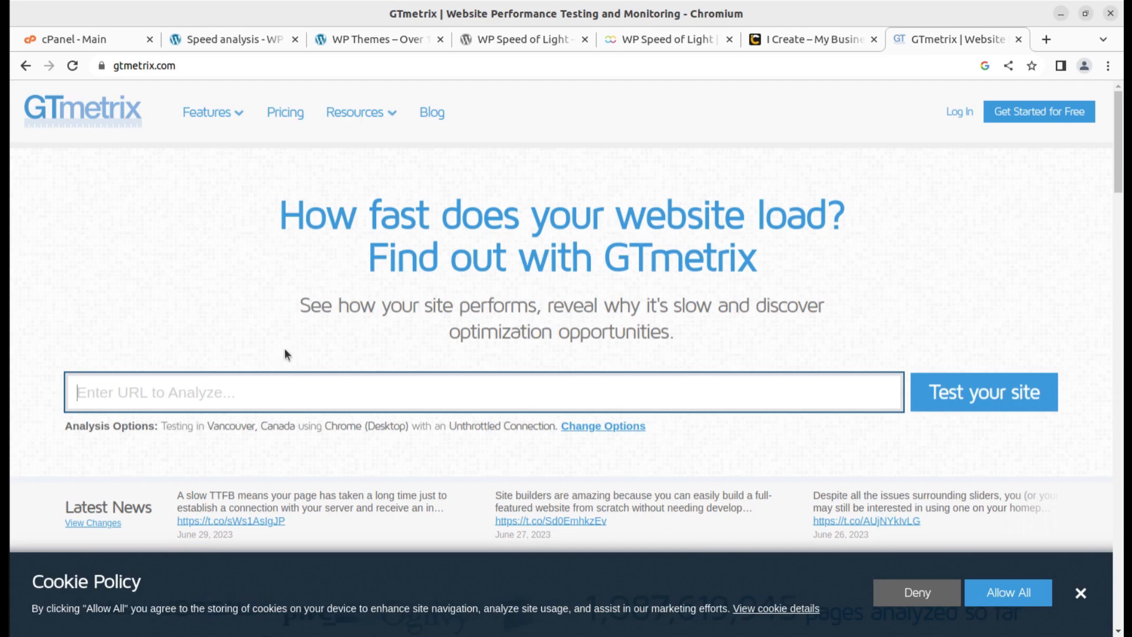
pyautogui.write('https://inst03.contsoft.in/')
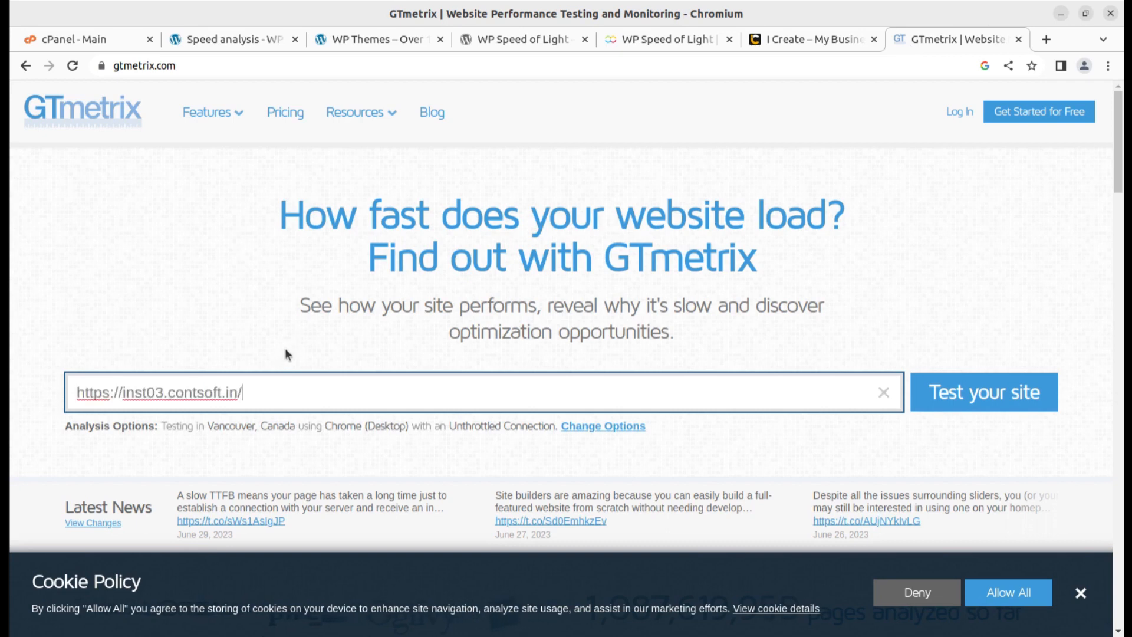
pyautogui.click(960, 398)
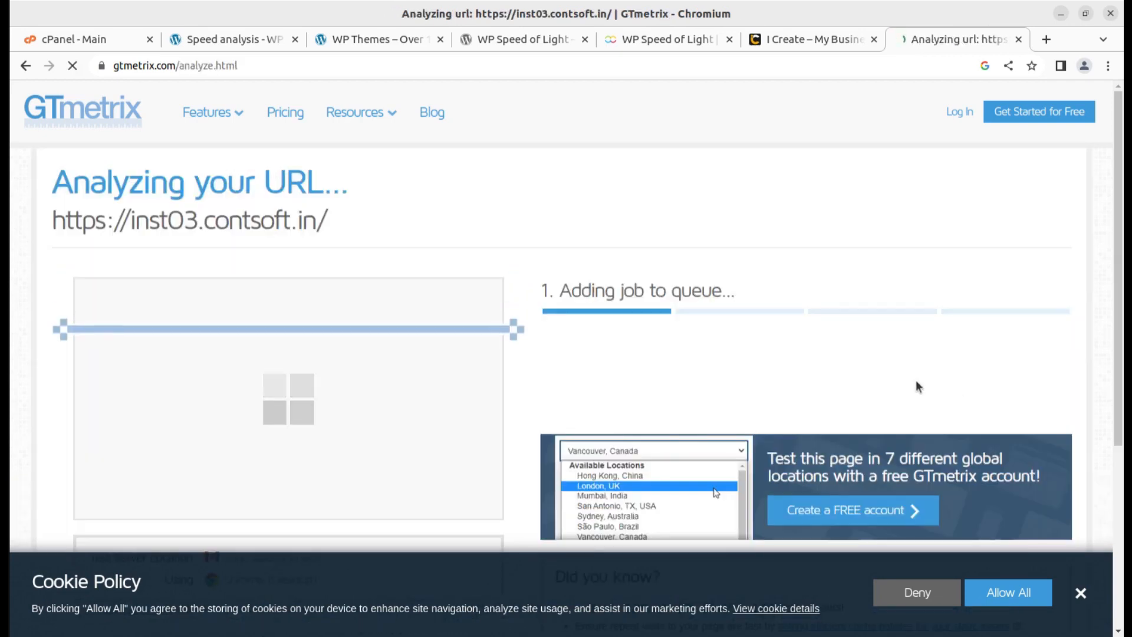
pyautogui.scroll(-3, 837, 356)
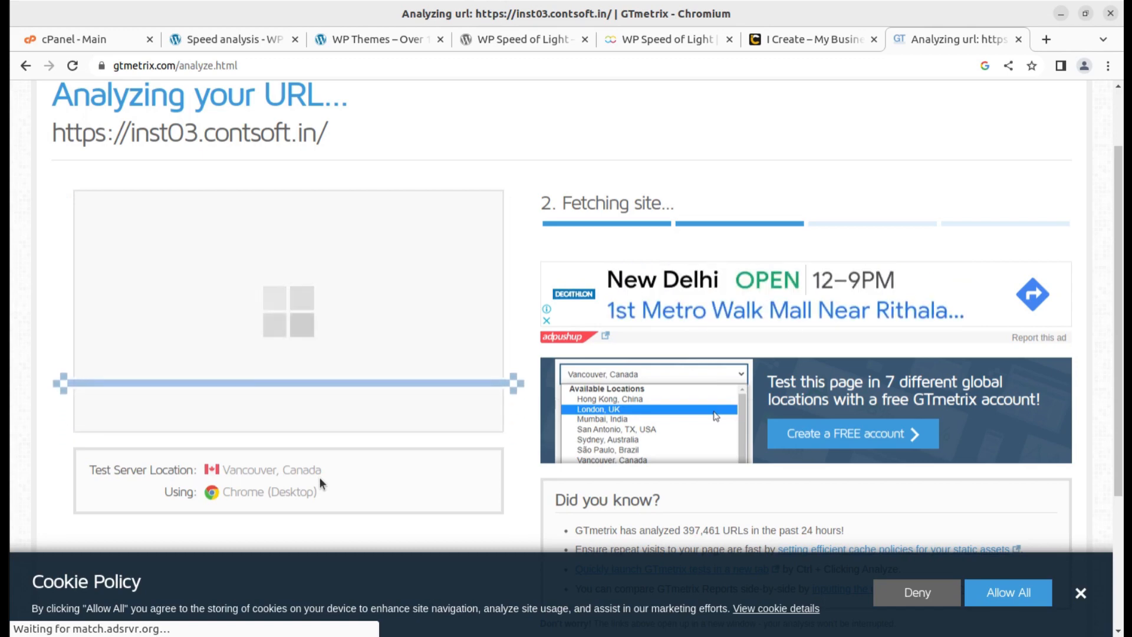
pyautogui.click(1078, 594)
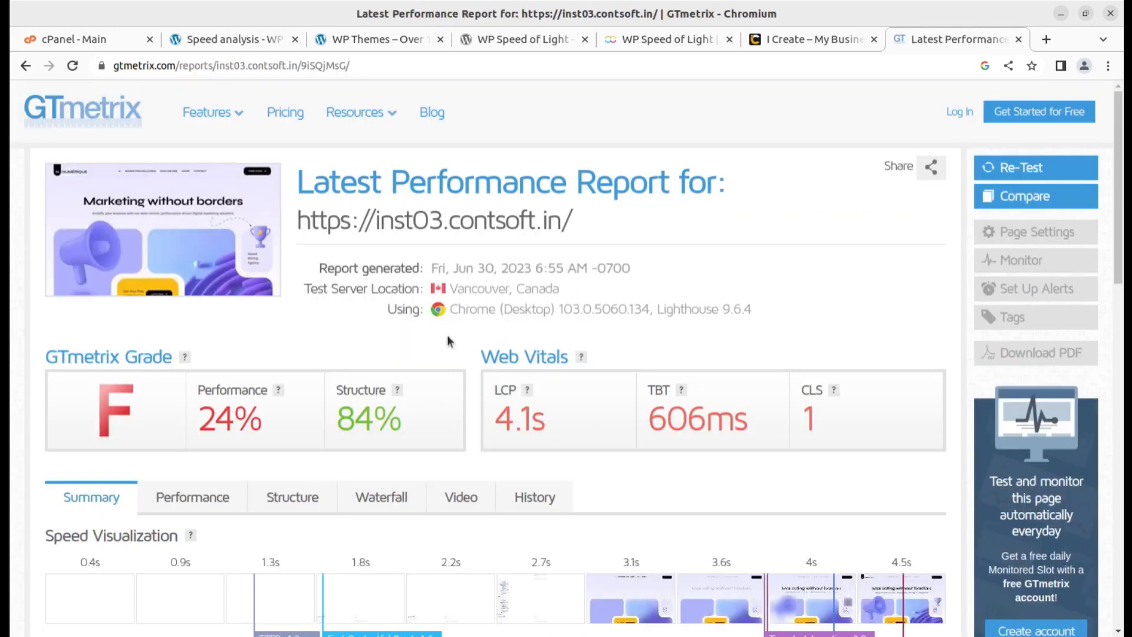
# Examine the GTmetrix report's grade, Web Vitals and Speed Visualization timeline for the site.
pyautogui.scroll(-3, 839, 427)
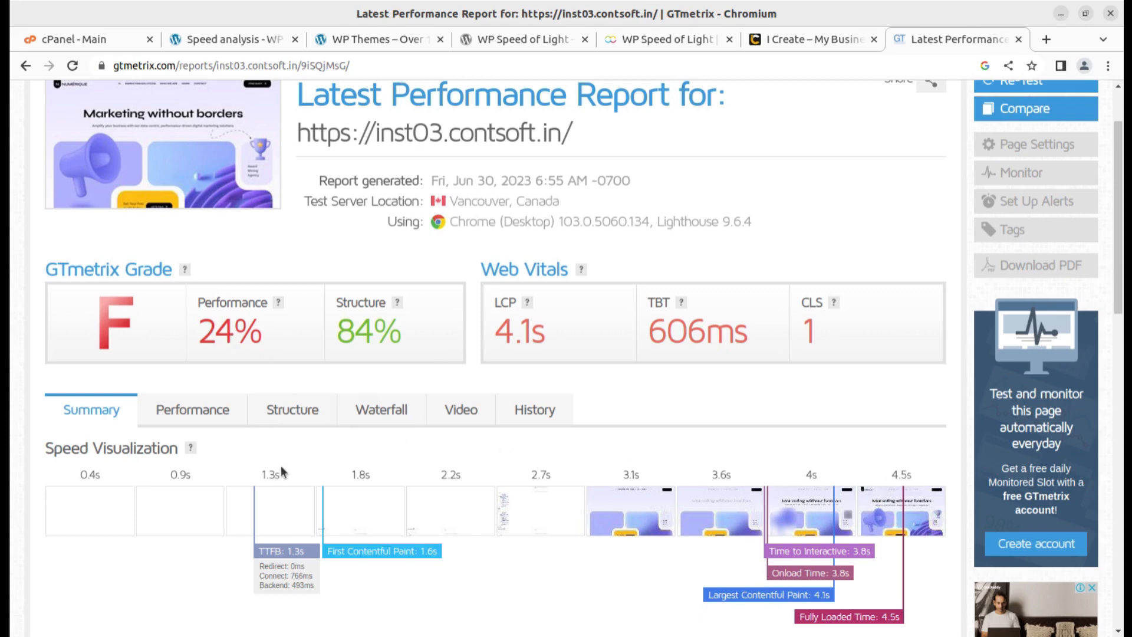
pyautogui.scroll(-3, 856, 485)
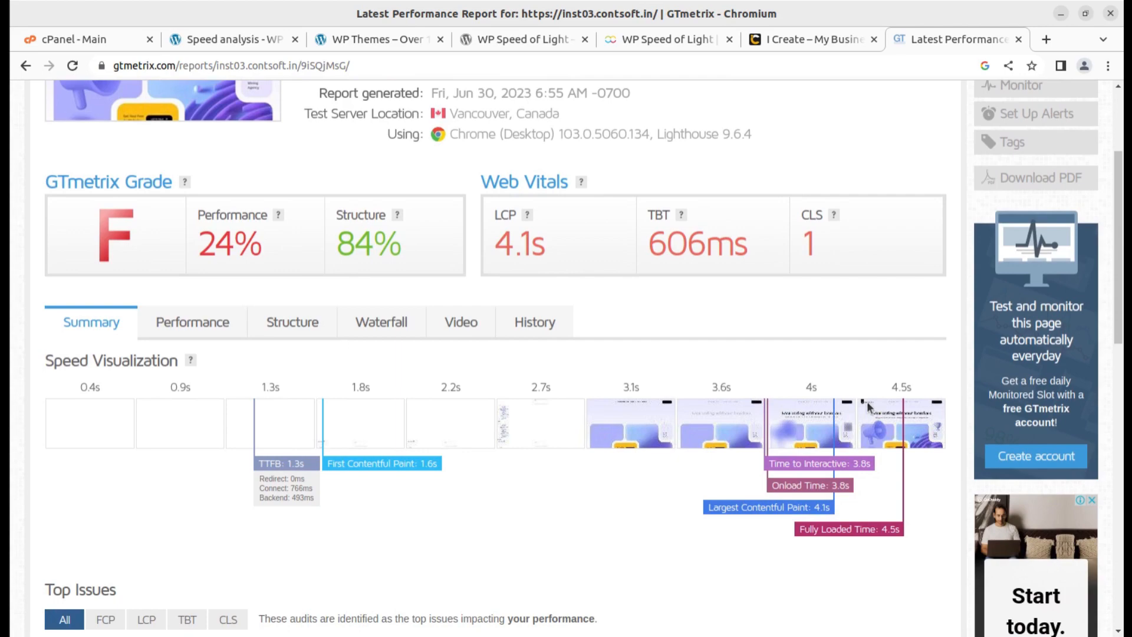
pyautogui.scroll(5, 867, 401)
# Return to the WP Speed of Light Speed Analysis page and highlight the newest test's load time for comparison with GTmetrix.
pyautogui.click(508, 40)
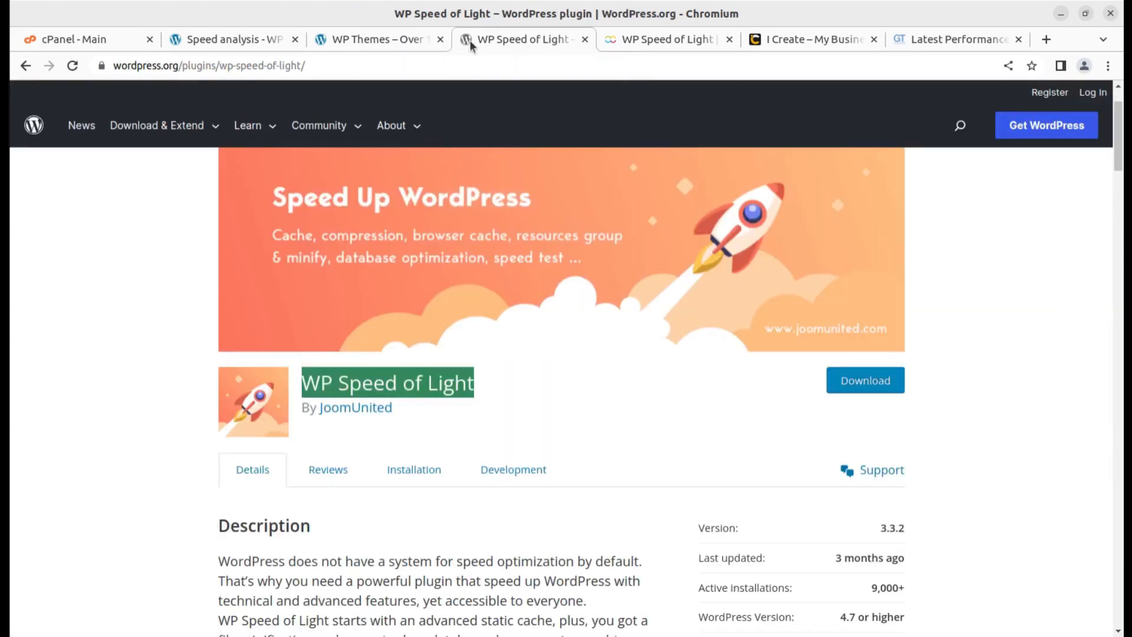
pyautogui.click(376, 39)
pyautogui.click(244, 36)
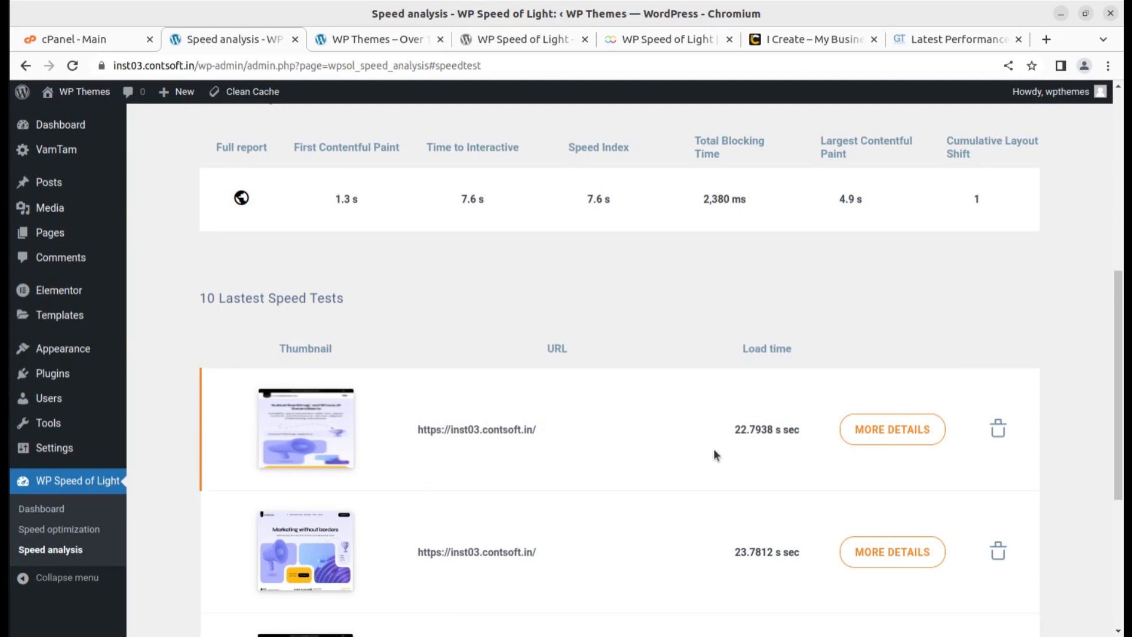
pyautogui.tripleClick(746, 437)
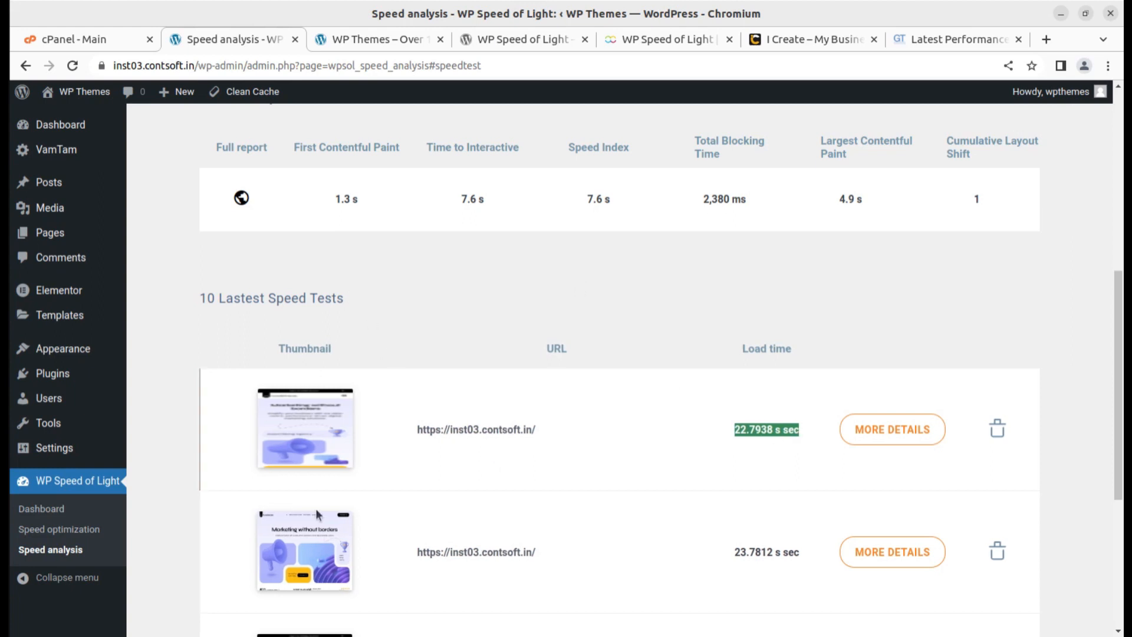
# Look over the plugin's Speedup Overview dashboard and the Speedup settings of its Speed Optimization page.
pyautogui.click(55, 515)
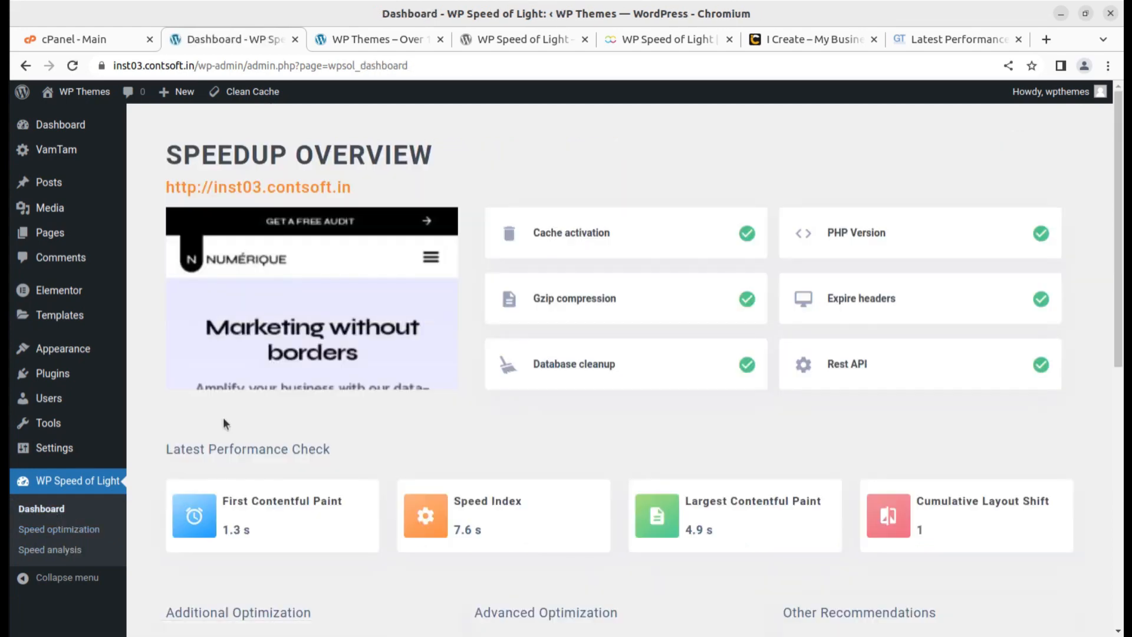
pyautogui.click(70, 532)
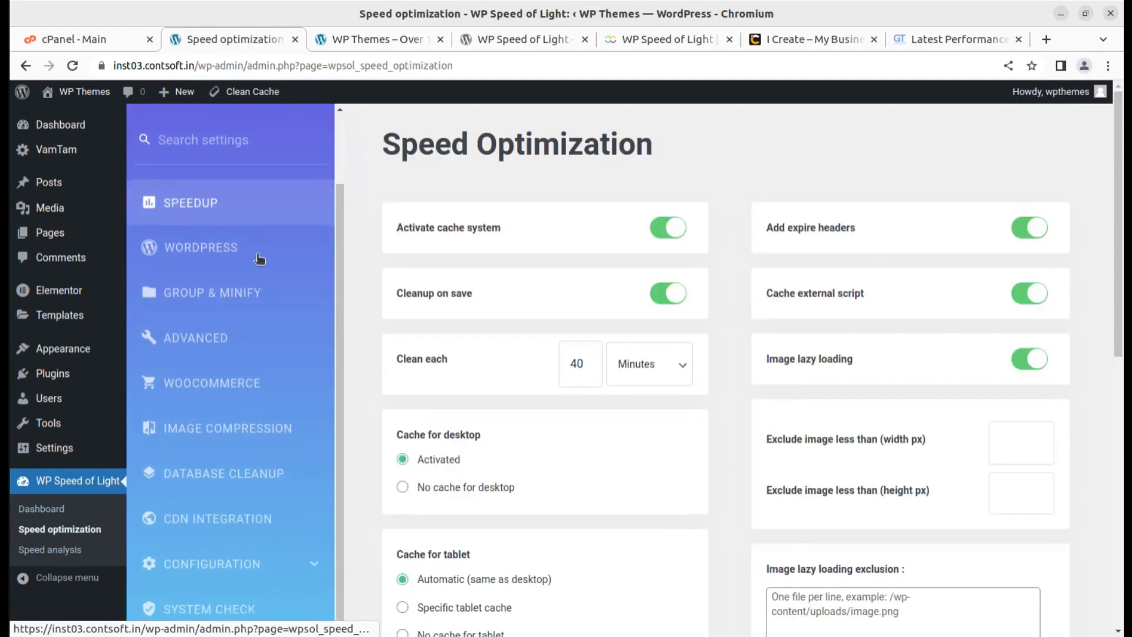
pyautogui.scroll(-5, 260, 260)
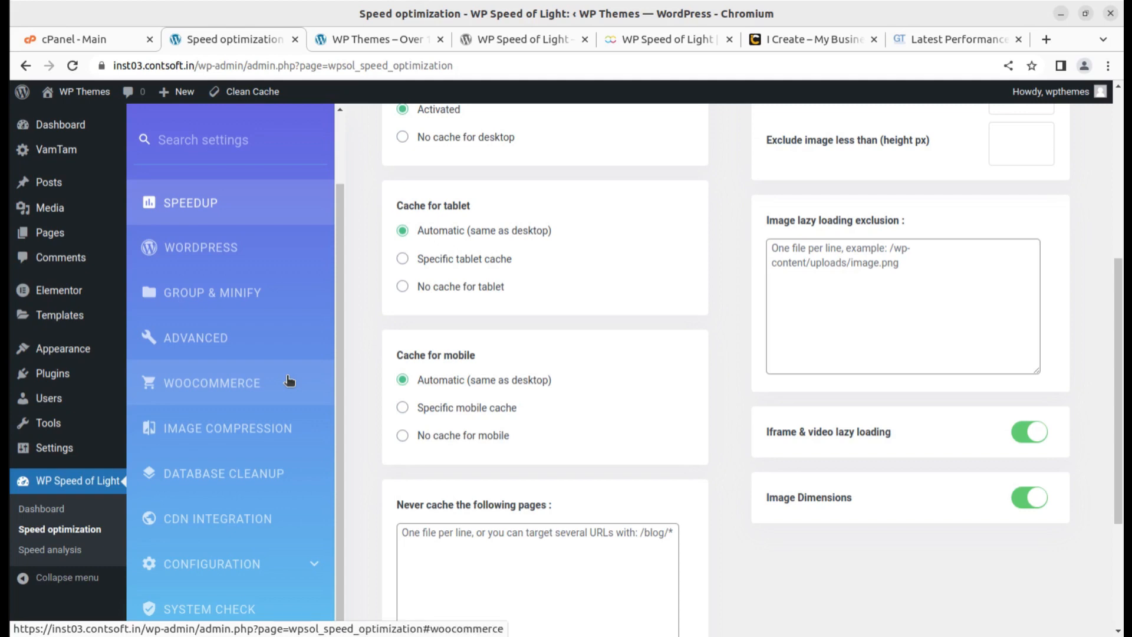
pyautogui.scroll(2, 330, 381)
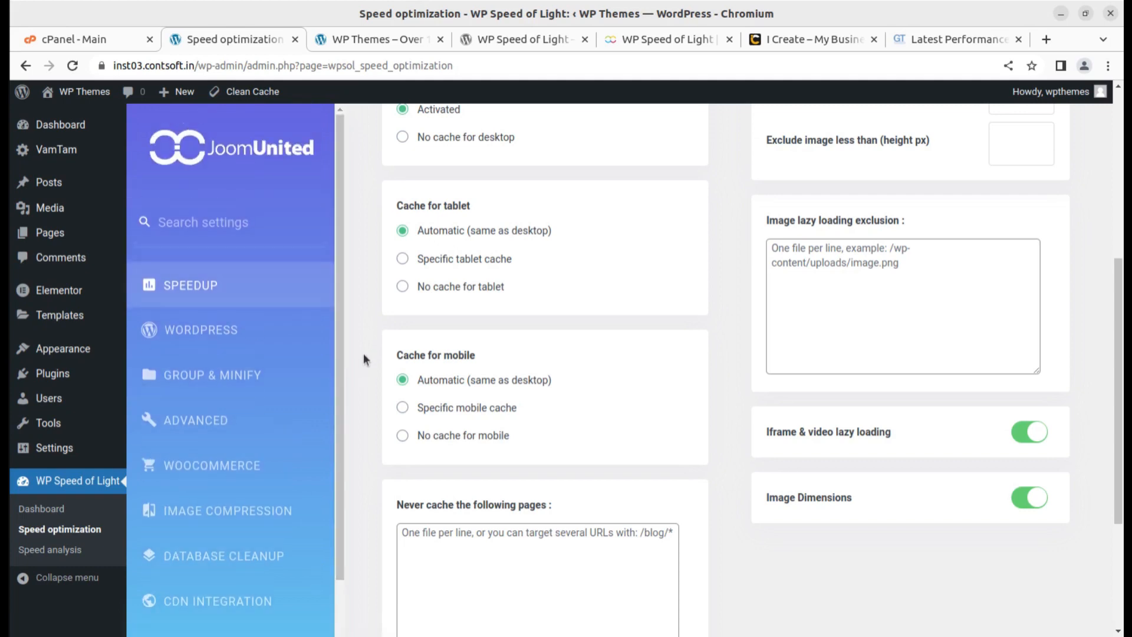